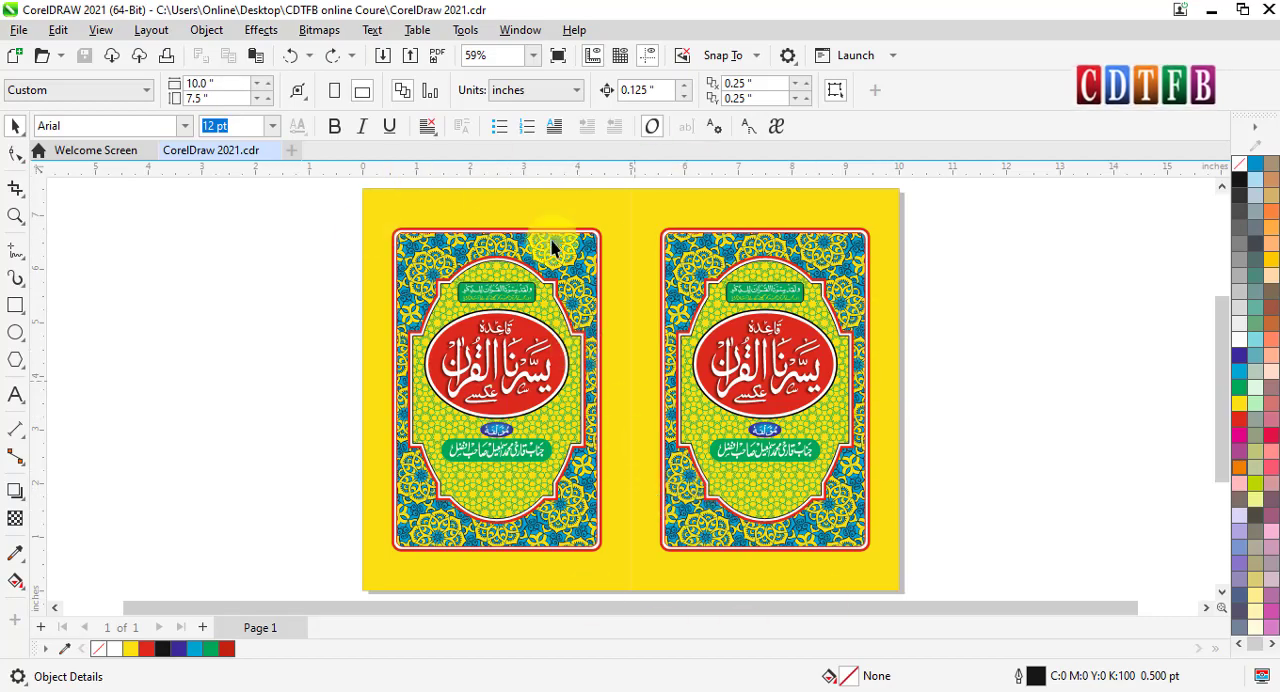
{"action": "scroll", "coordinate": [611, 264], "scroll_direction": "up", "scroll_amount": 1}
{"action": "scroll", "coordinate": [611, 264], "scroll_direction": "up", "scroll_amount": 1}
{"action": "scroll", "coordinate": [383, 253], "scroll_direction": "up", "scroll_amount": 2}
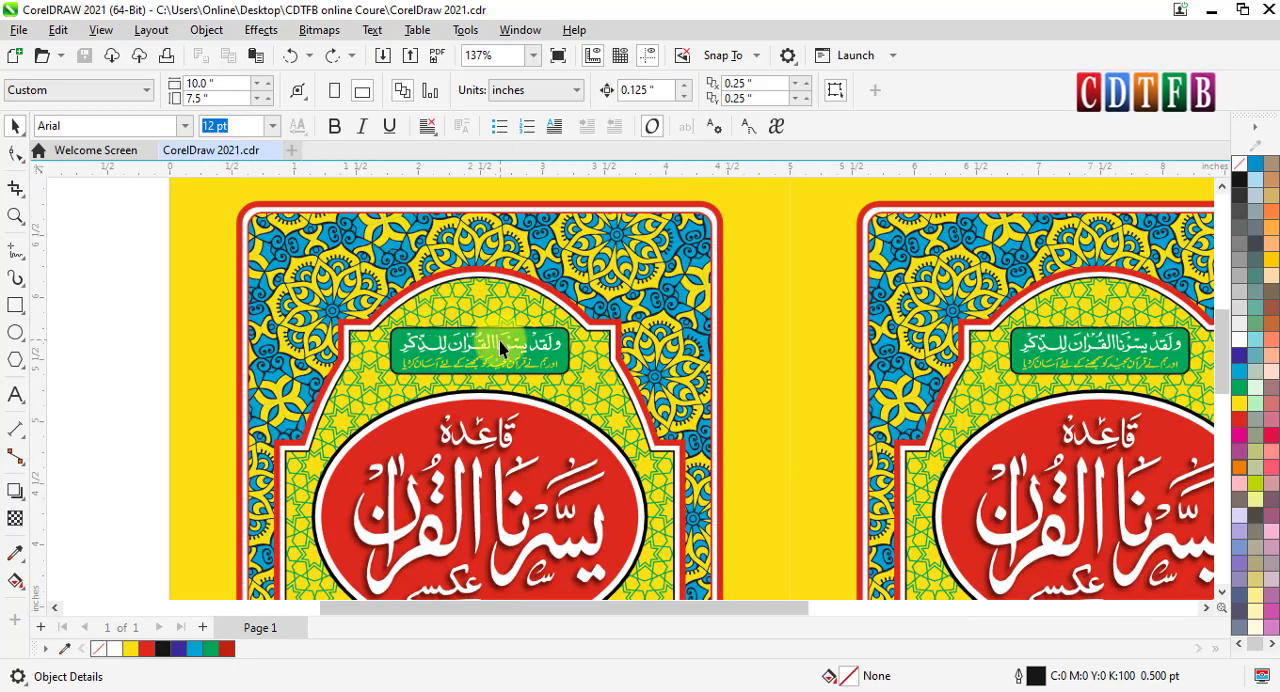
{"action": "left_click", "coordinate": [757, 286]}
{"action": "key", "text": "F4"}
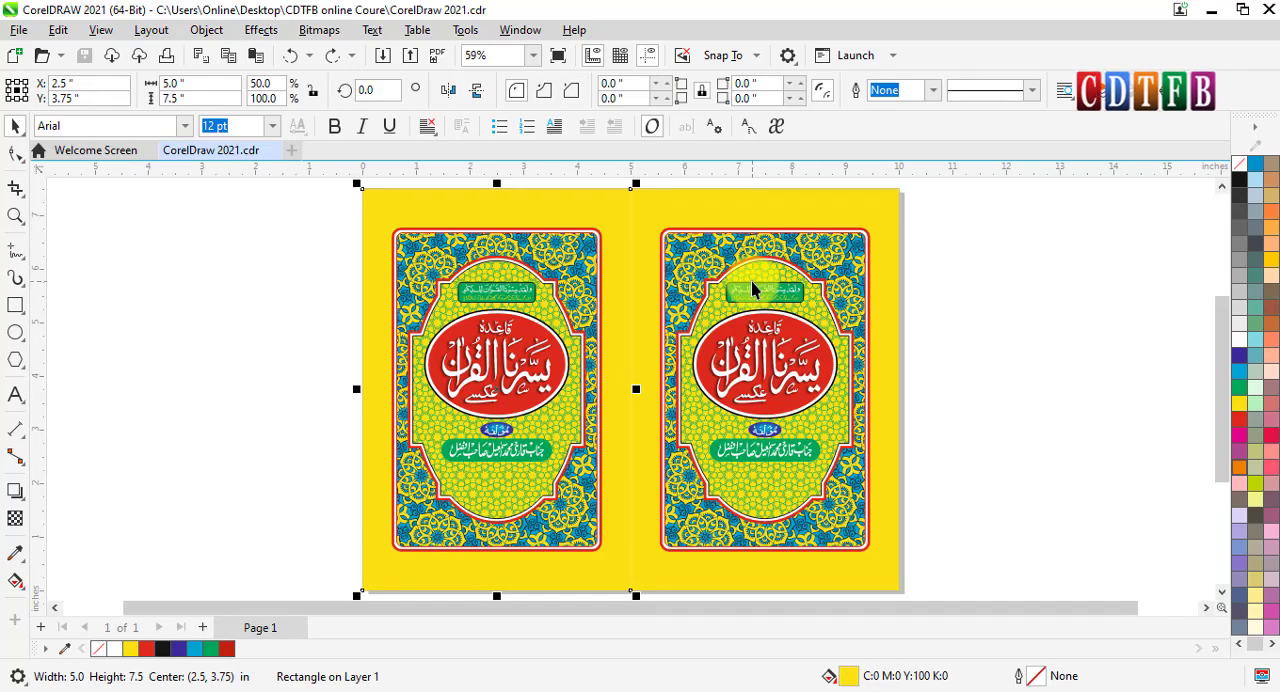
{"action": "left_click", "coordinate": [985, 308]}
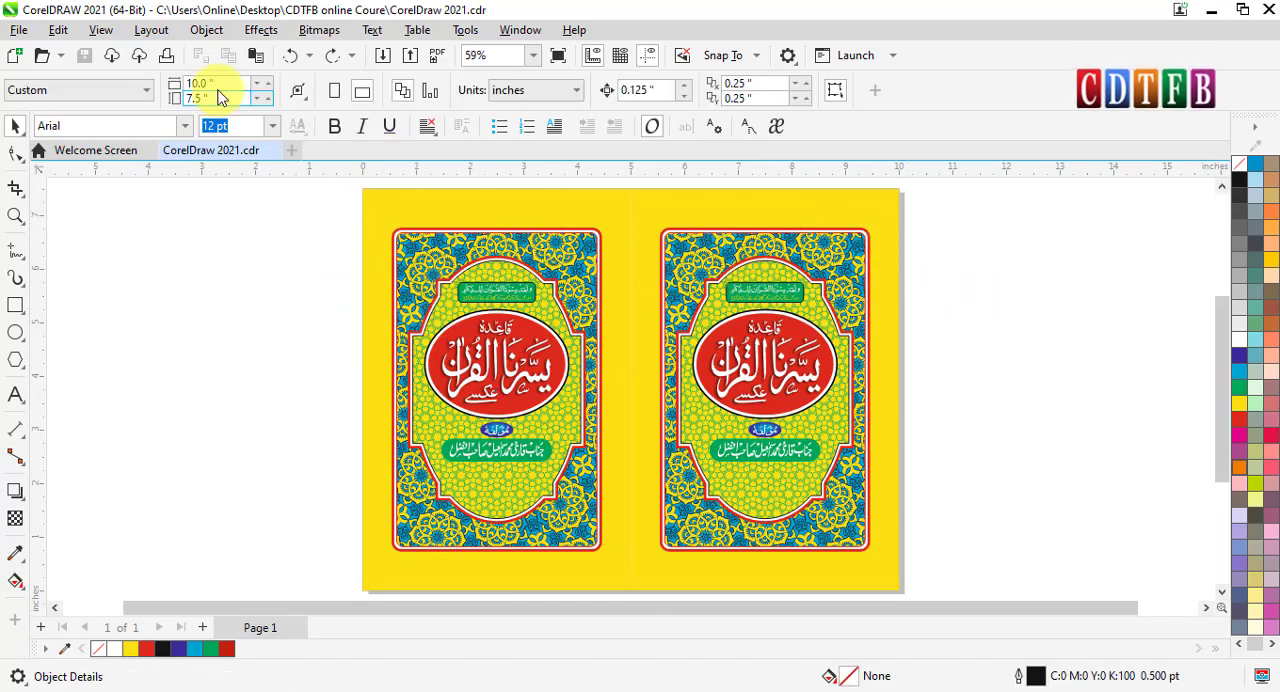
- Set the page size to 14 inches wide by 10 inches high and fit the whole page in view
{"action": "left_click", "coordinate": [215, 84]}
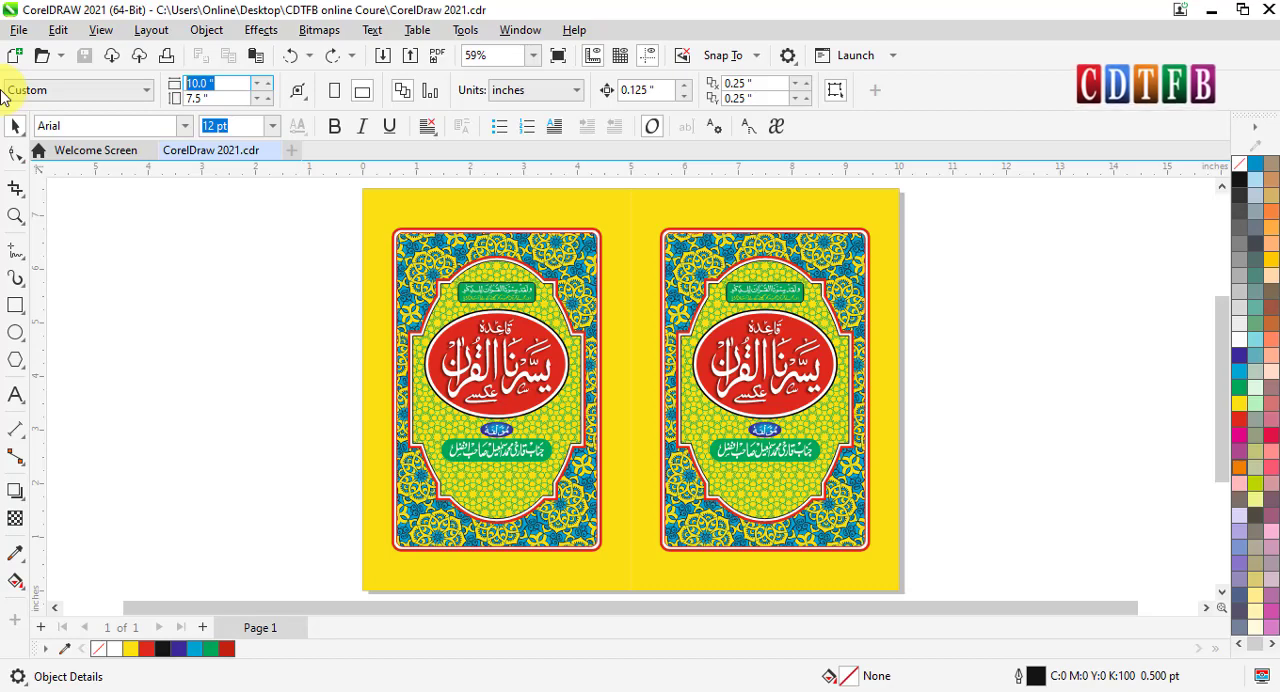
{"action": "type", "text": "14"}
{"action": "key", "text": "Tab"}
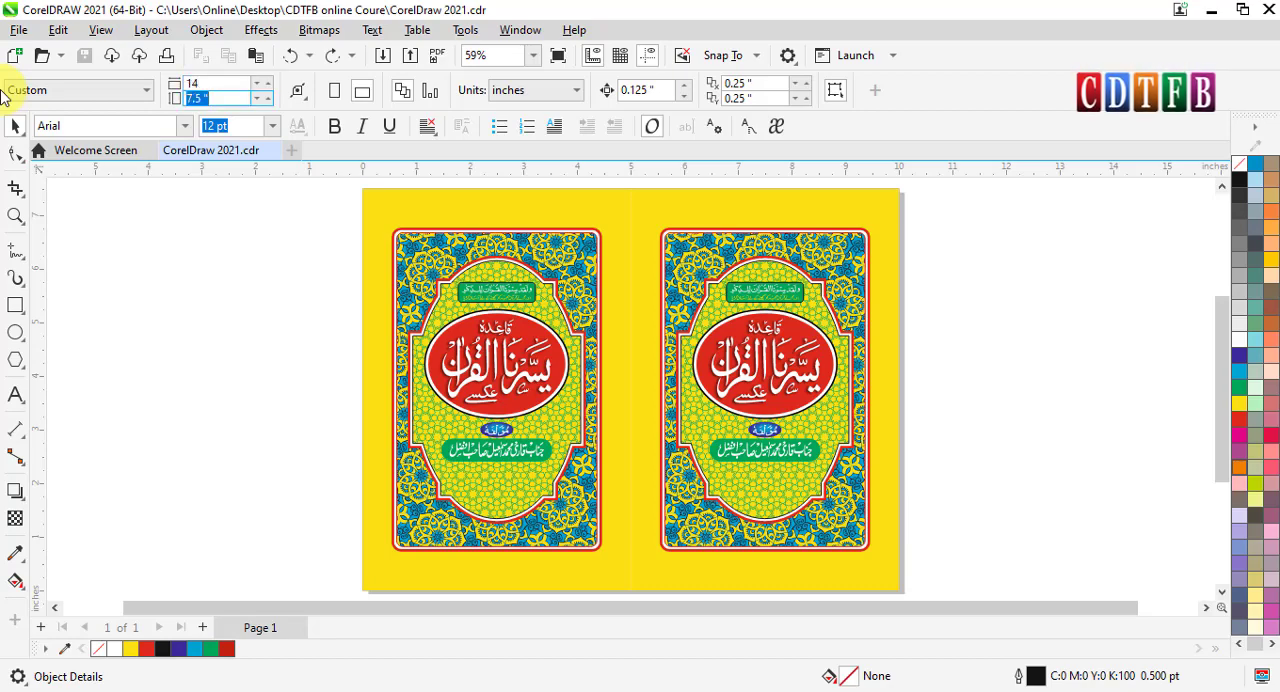
{"action": "type", "text": "10"}
{"action": "key", "text": "Return"}
{"action": "scroll", "coordinate": [405, 297], "scroll_direction": "down", "scroll_amount": 1}
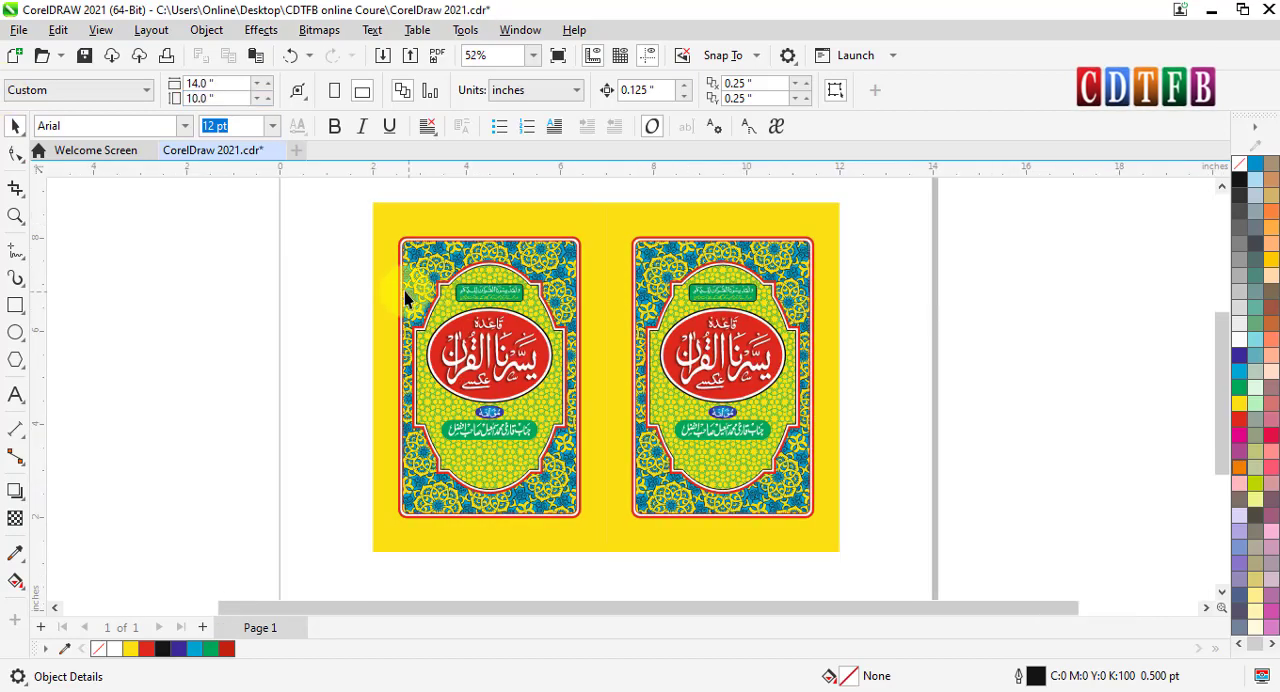
{"action": "scroll", "coordinate": [465, 330], "scroll_direction": "down", "scroll_amount": 2}
{"action": "key", "text": "F2"}
{"action": "left_click_drag", "start_coordinate": [297, 559], "coordinate": [912, 211]}
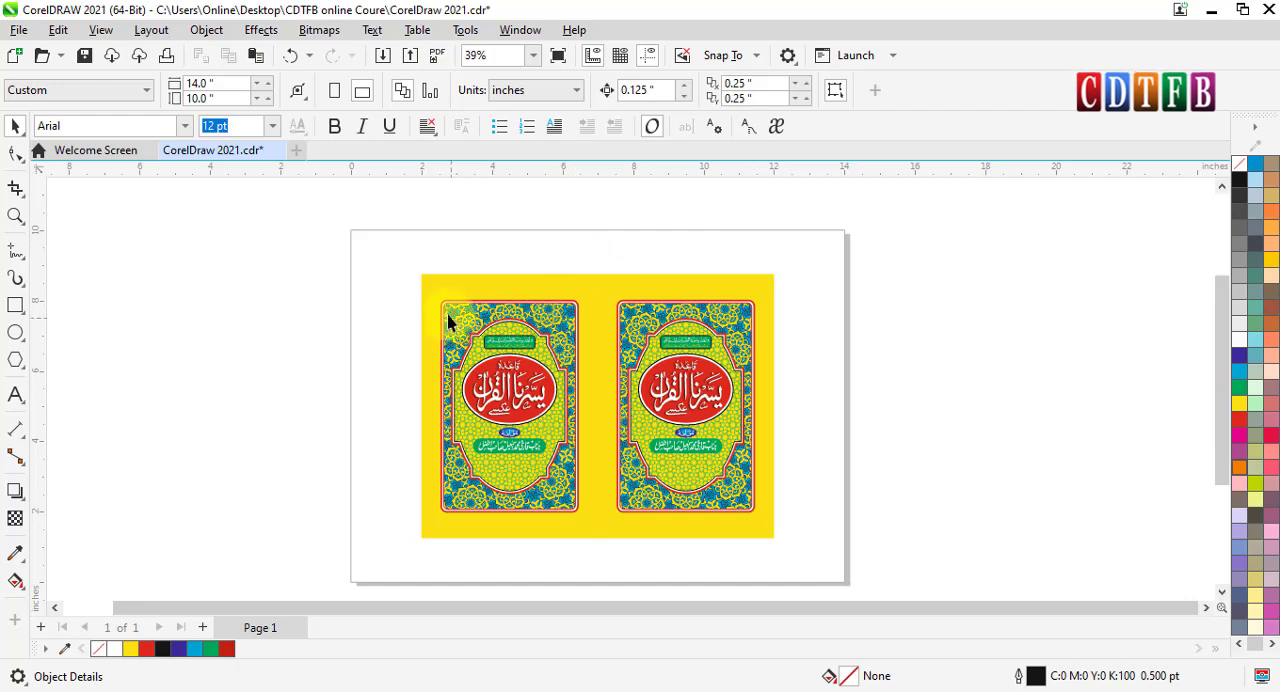
- Check the size of the yellow background rectangle and the overall width and height of all the cover artwork
{"action": "left_click", "coordinate": [436, 289]}
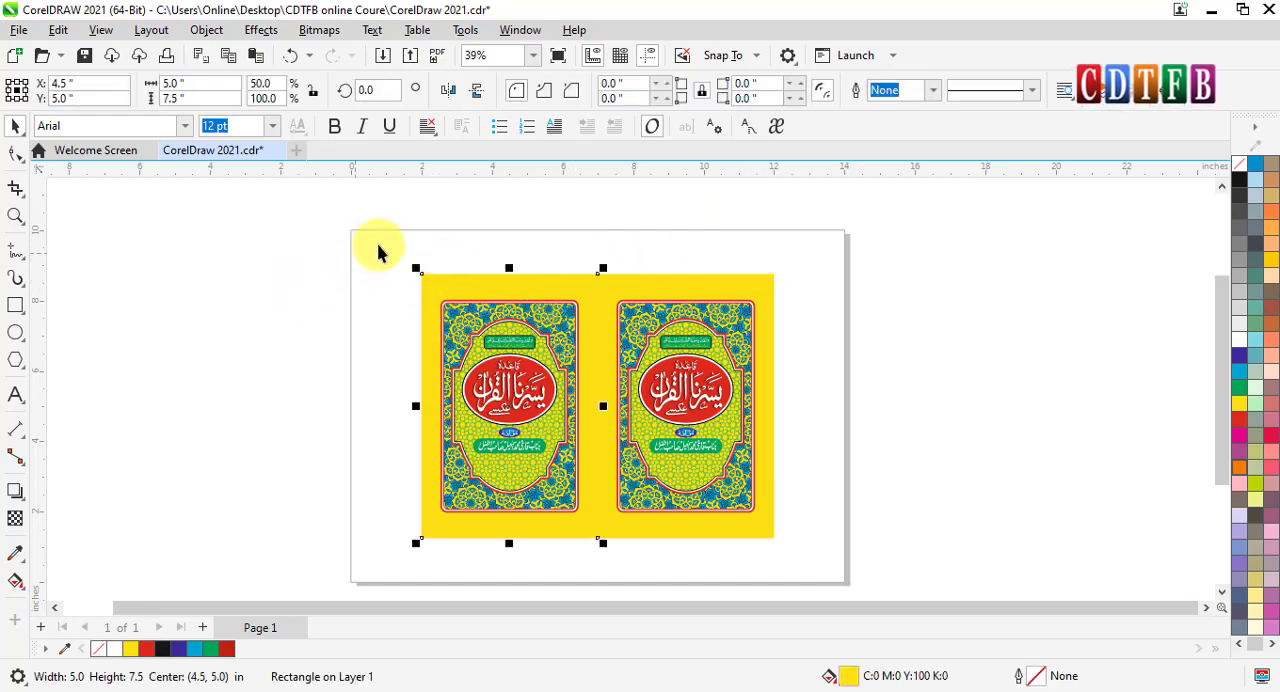
{"action": "left_click_drag", "start_coordinate": [390, 237], "coordinate": [795, 546]}
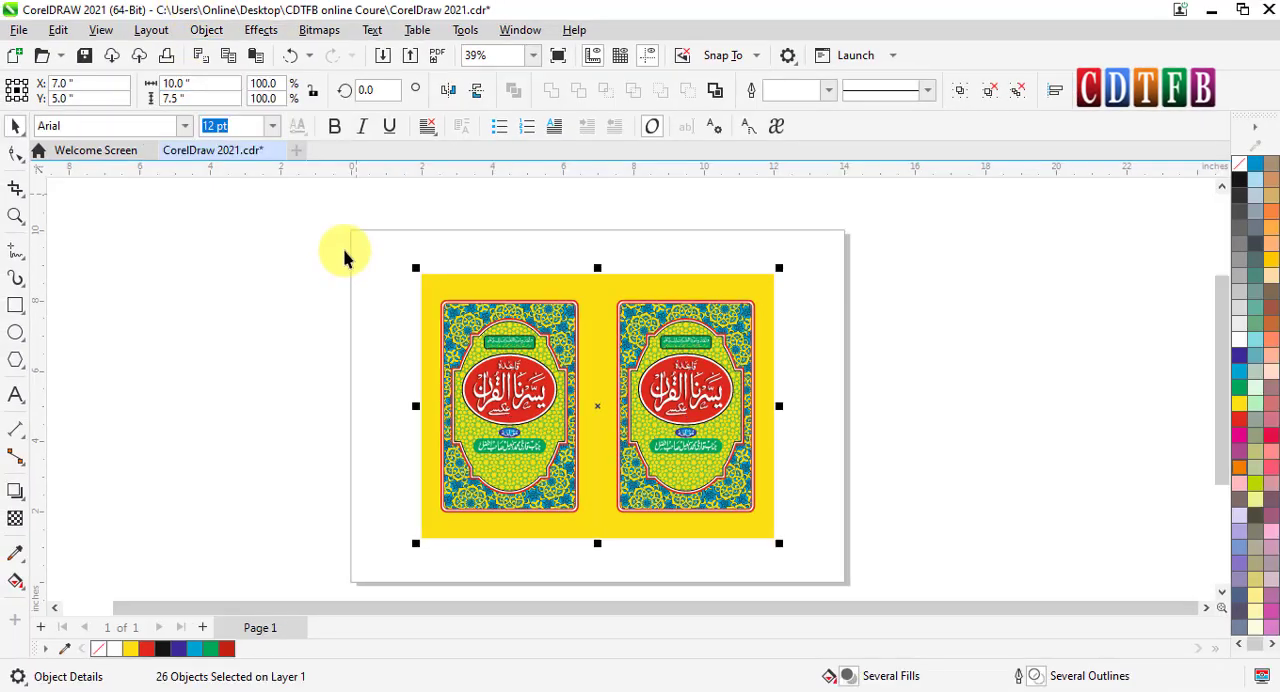
{"action": "left_click", "coordinate": [314, 257]}
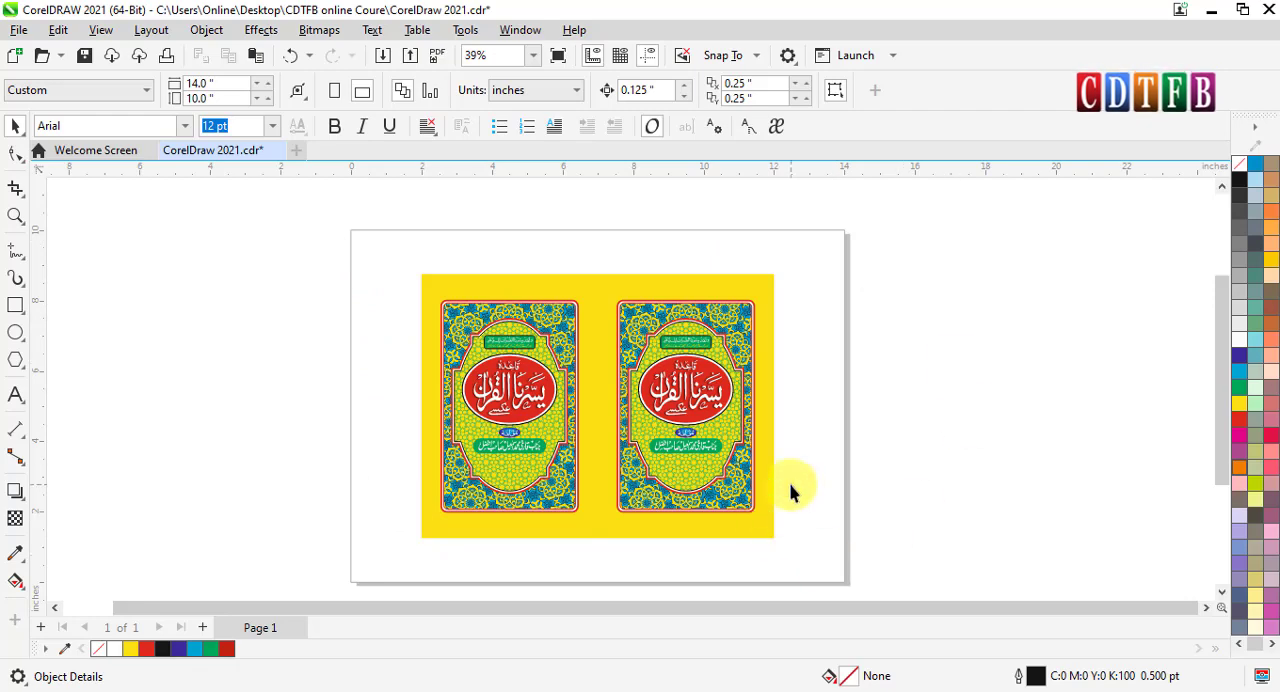
{"action": "left_click", "coordinate": [425, 279]}
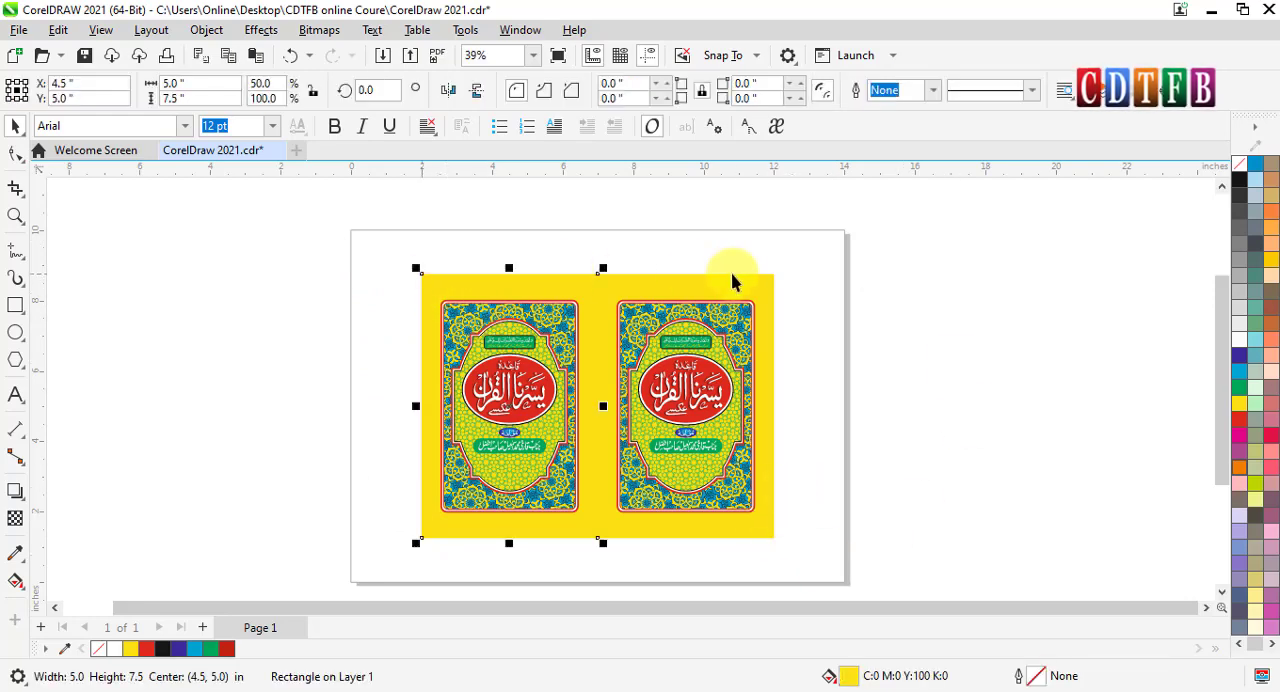
{"action": "left_click", "coordinate": [902, 545]}
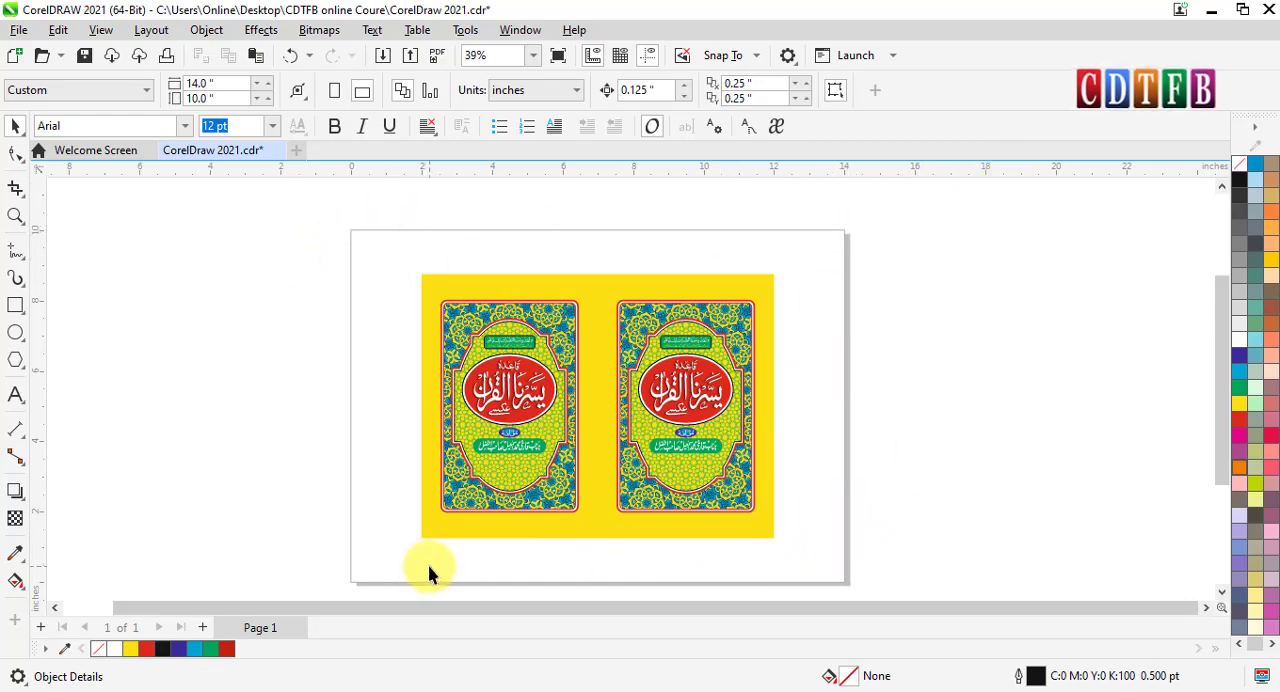
{"action": "left_click_drag", "start_coordinate": [406, 248], "coordinate": [796, 562]}
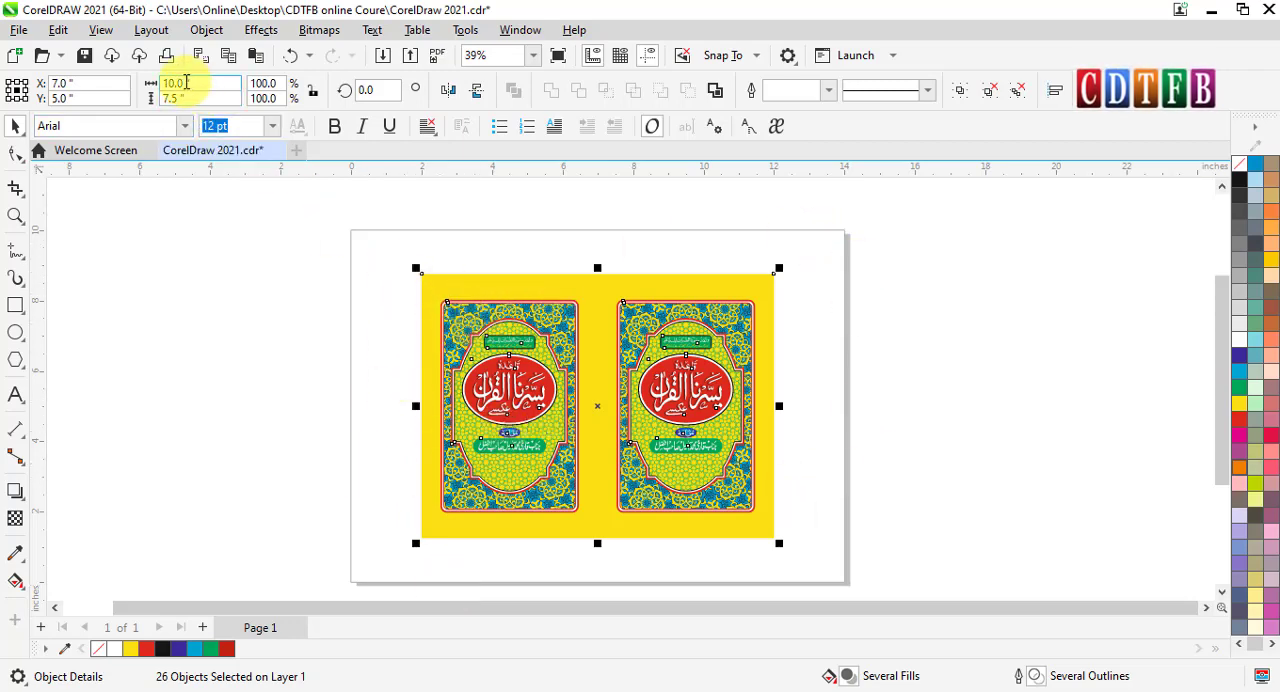
{"action": "left_click", "coordinate": [245, 292]}
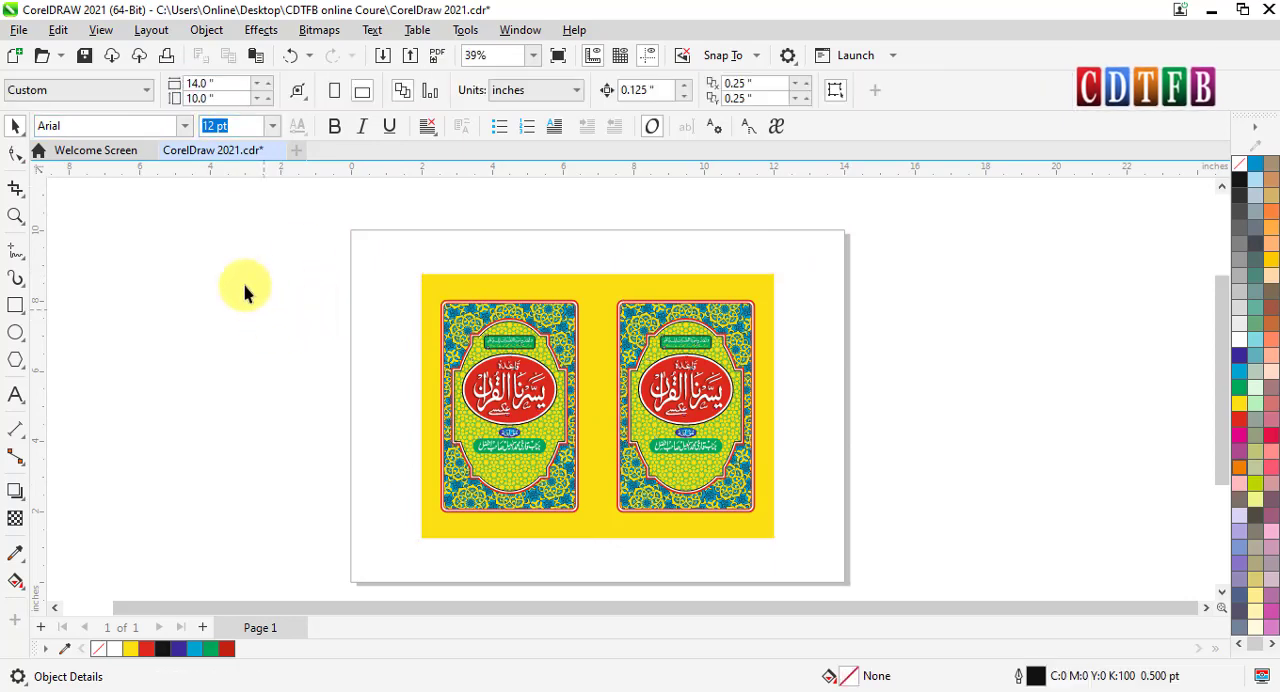
- Try a page size of 10 by 7.5 inches entered by hand, and undo both dimension changes
{"action": "left_click", "coordinate": [205, 83]}
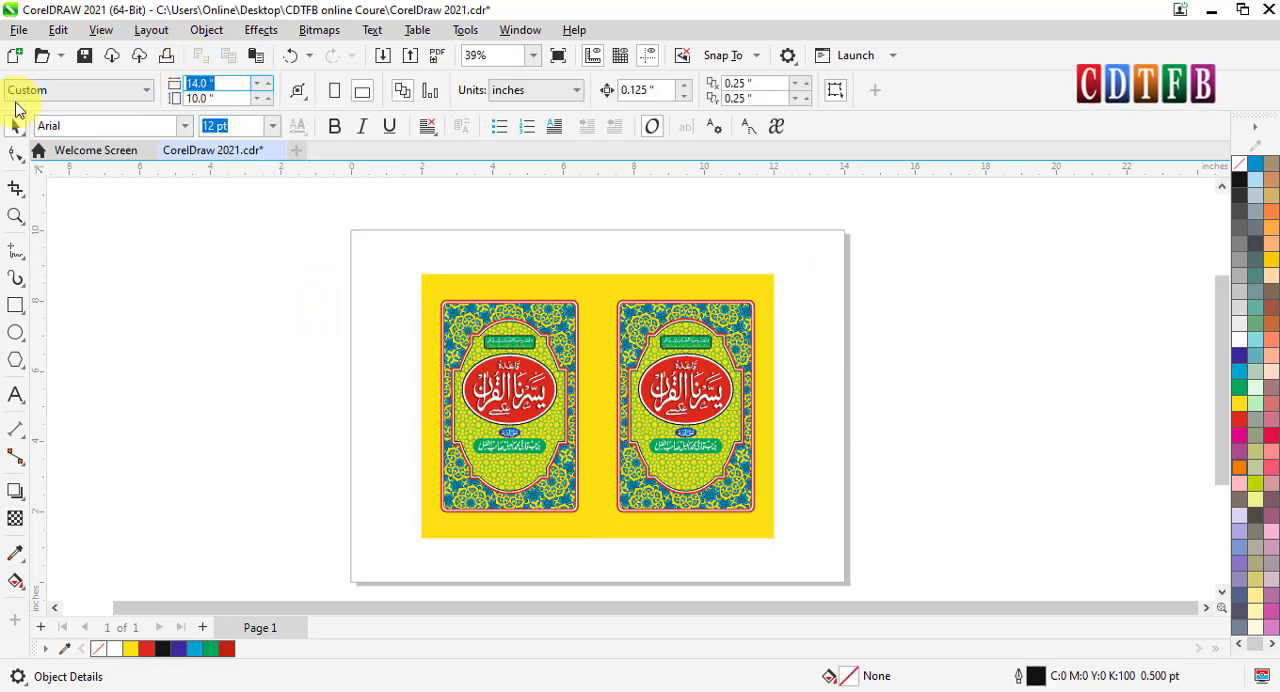
{"action": "type", "text": "10"}
{"action": "key", "text": "Tab"}
{"action": "type", "text": "7"}
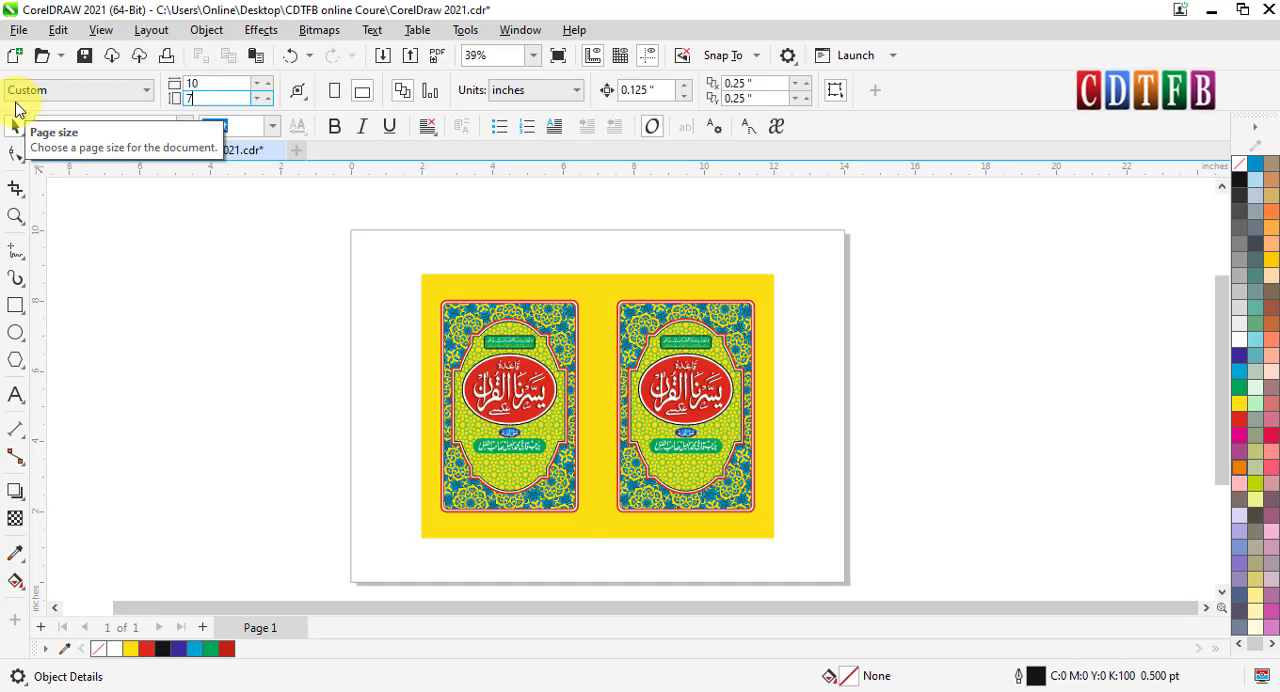
{"action": "key", "text": "Return"}
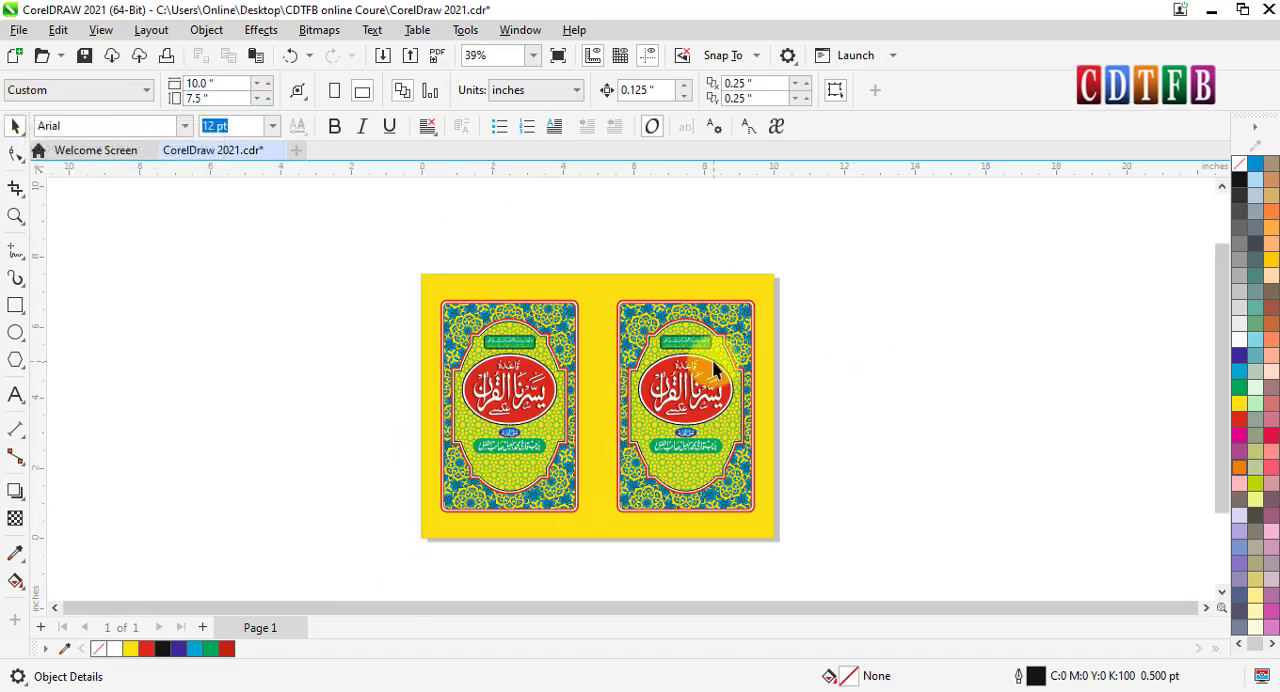
{"action": "key", "text": "ctrl+z"}
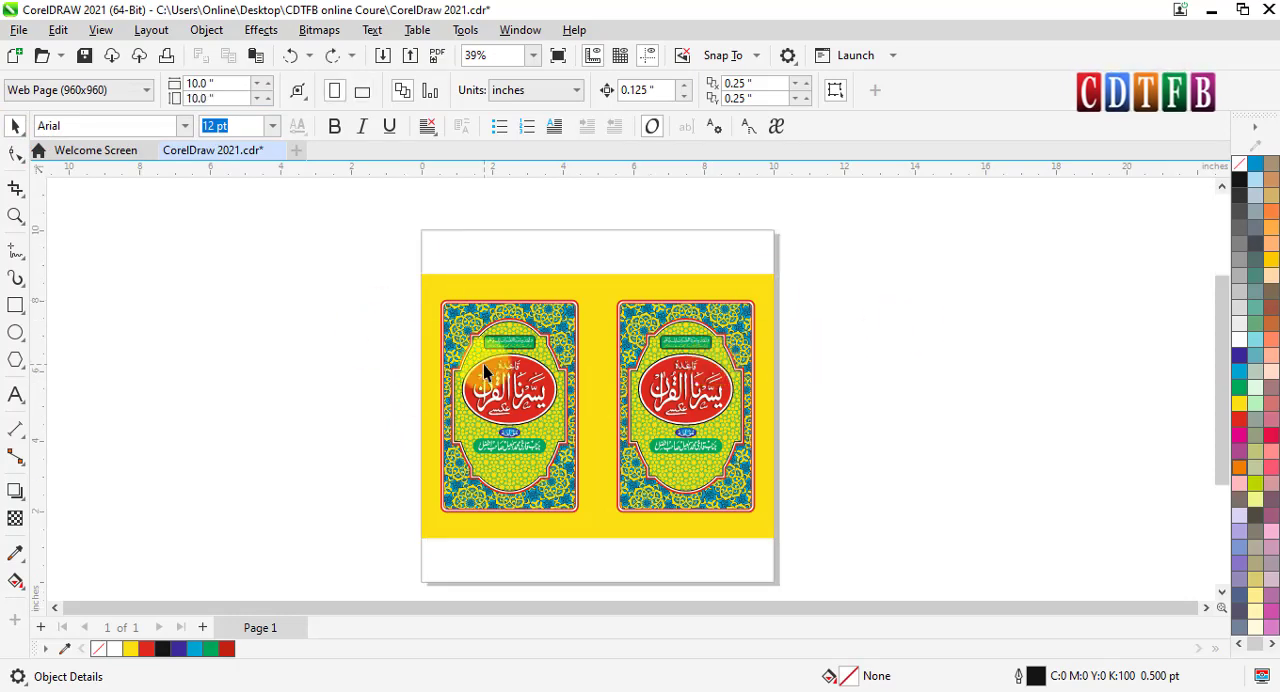
{"action": "key", "text": "ctrl+z"}
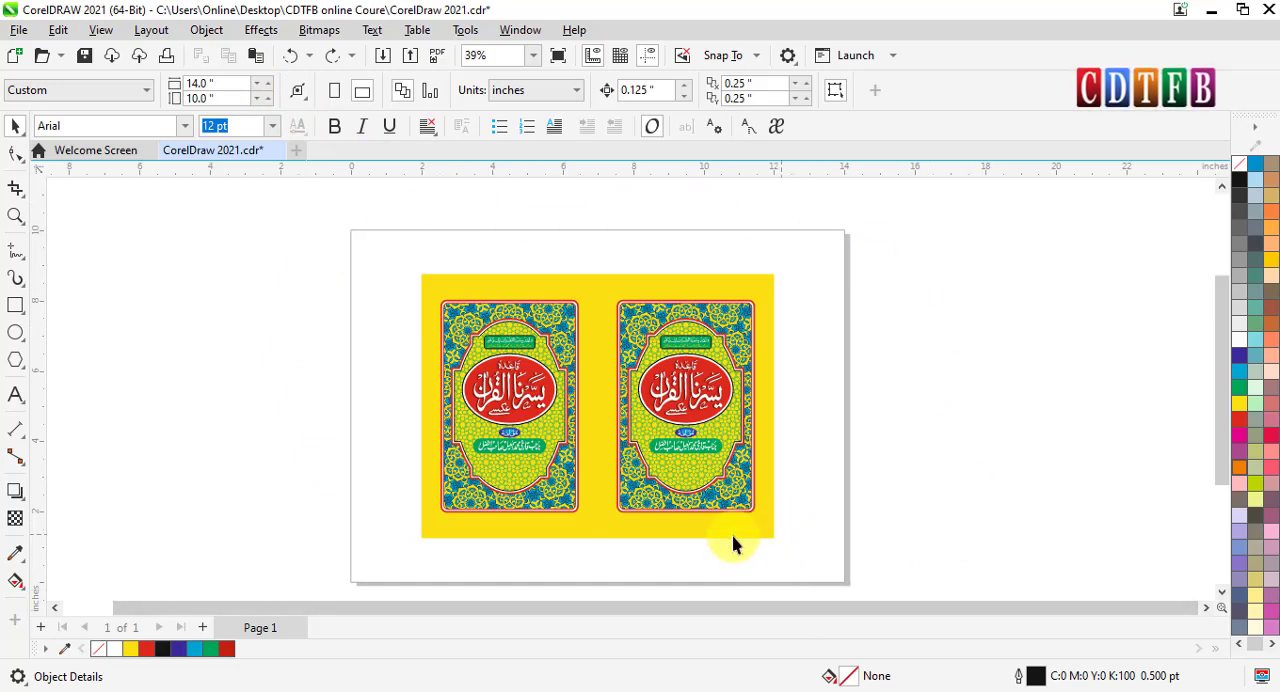
- Try fitting the page to the cover artwork with Autofit Page at a 0.0 inch margin, and undo the fit
{"action": "left_click_drag", "start_coordinate": [391, 253], "coordinate": [813, 560]}
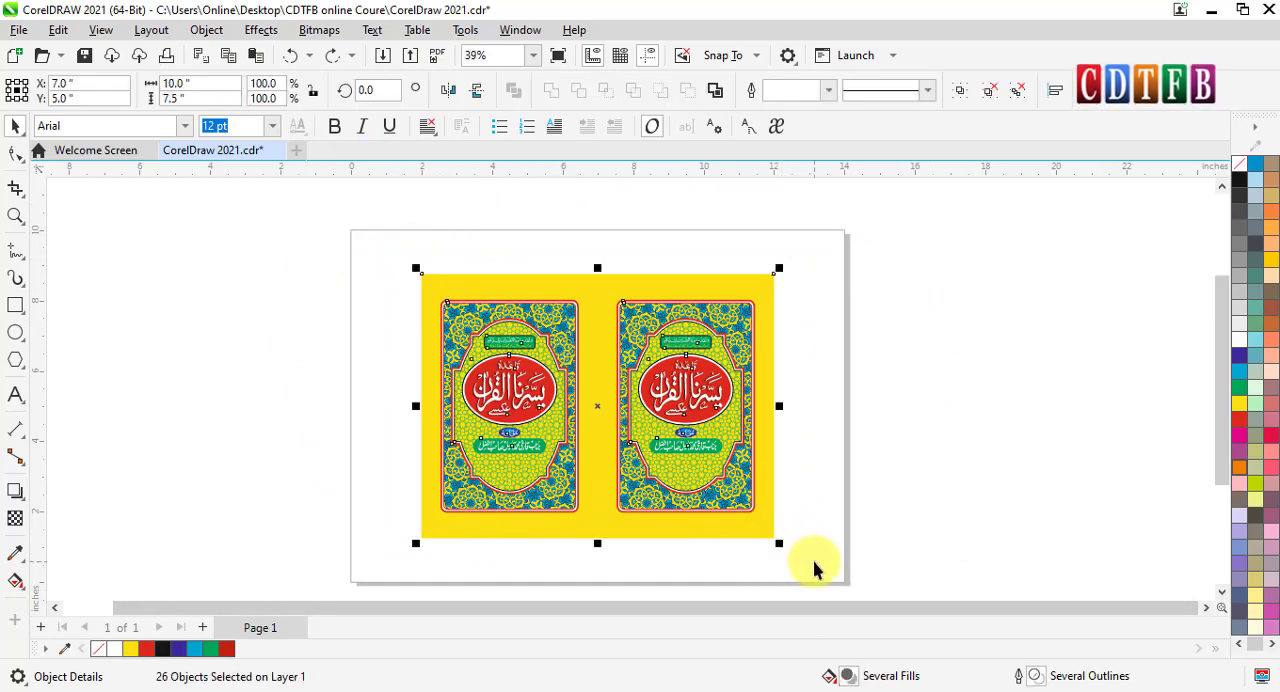
{"action": "left_click", "coordinate": [274, 316]}
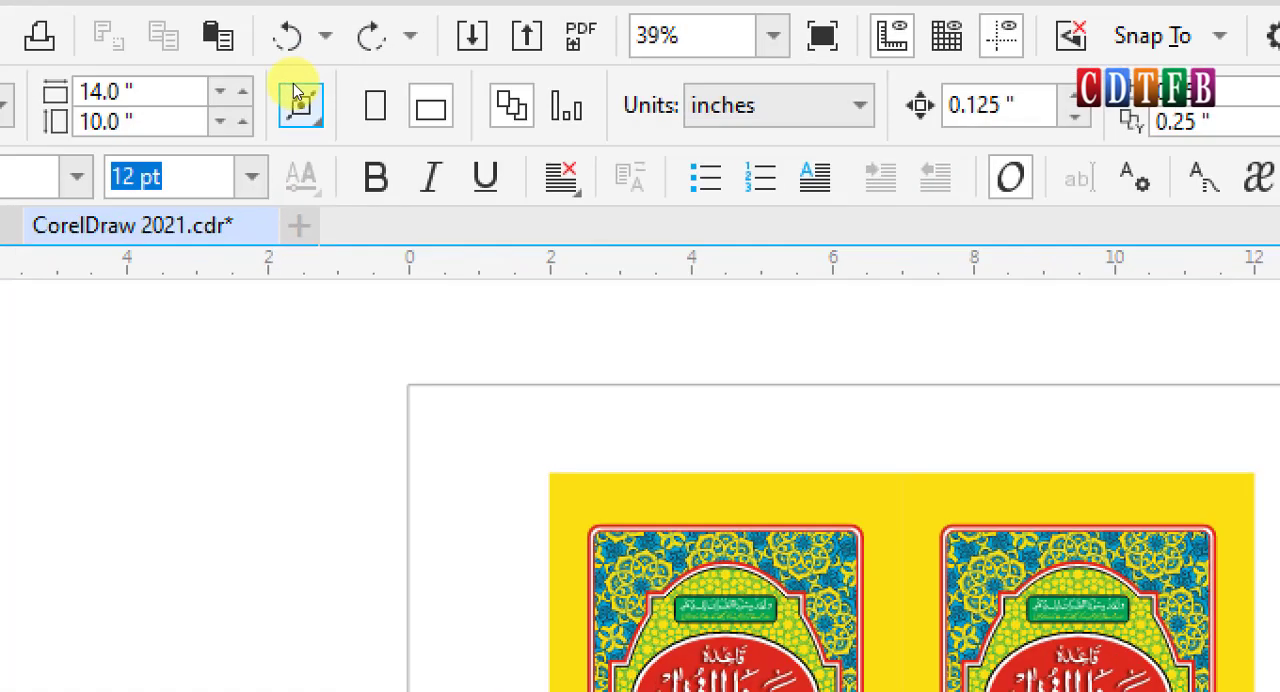
{"action": "left_click", "coordinate": [294, 88]}
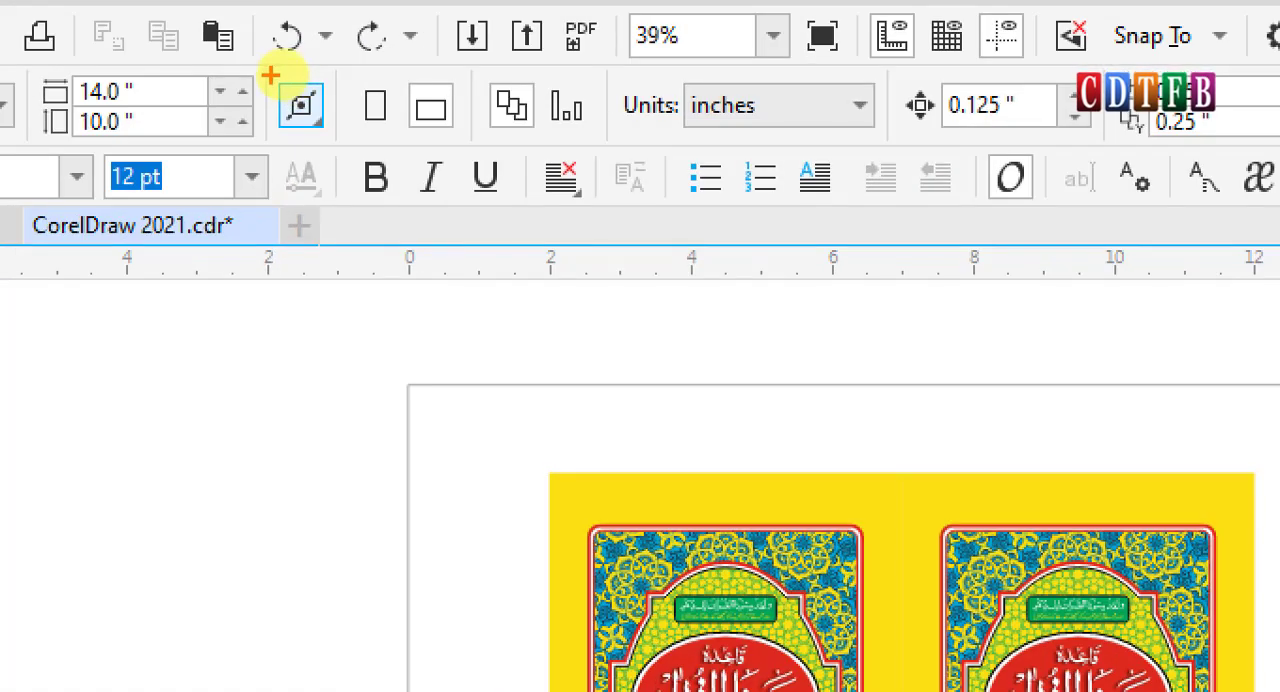
{"action": "mouse_move", "coordinate": [263, 68]}
{"action": "left_mouse_down"}
{"action": "mouse_move", "coordinate": [294, 79]}
{"action": "mouse_move", "coordinate": [340, 148]}
{"action": "left_mouse_up"}
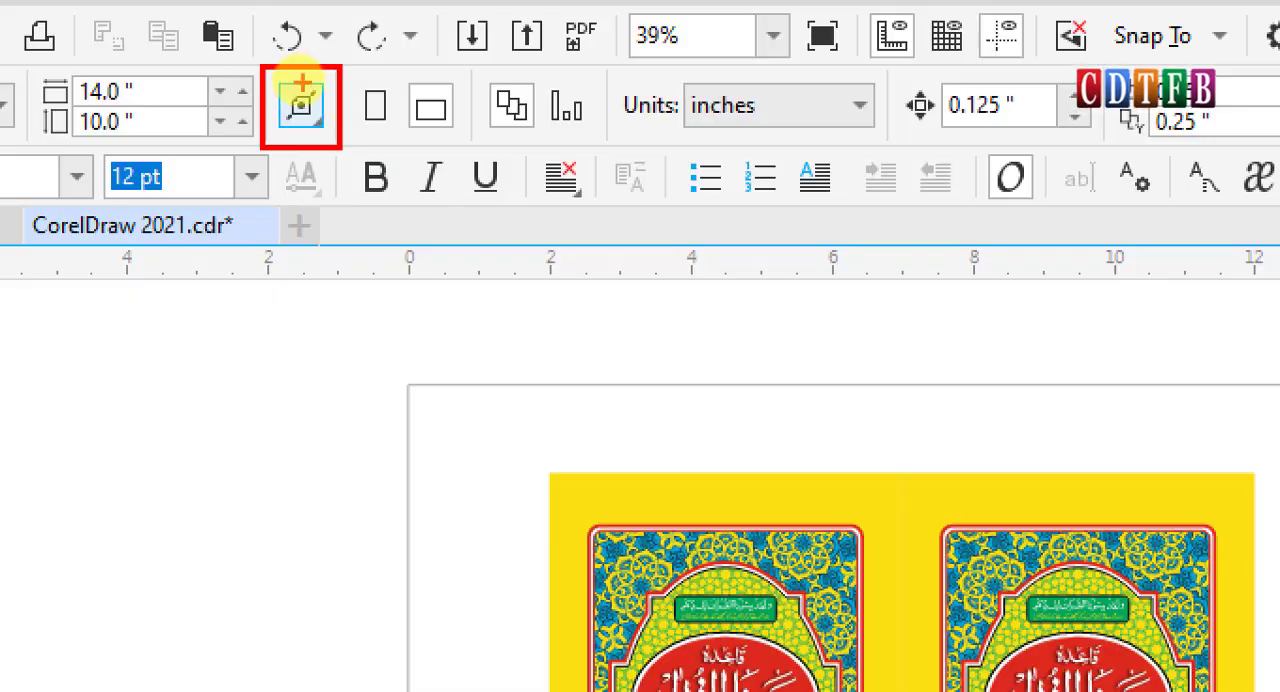
{"action": "key", "text": "Escape"}
{"action": "left_click", "coordinate": [300, 93]}
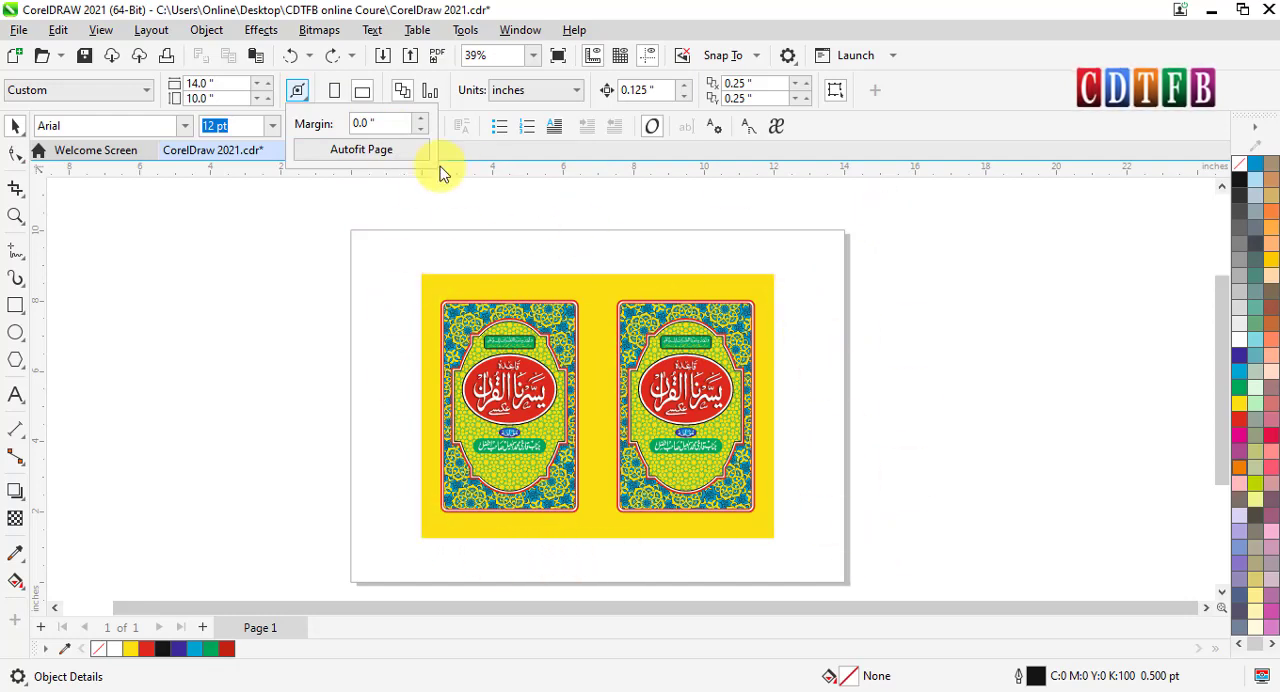
{"action": "left_click", "coordinate": [383, 152]}
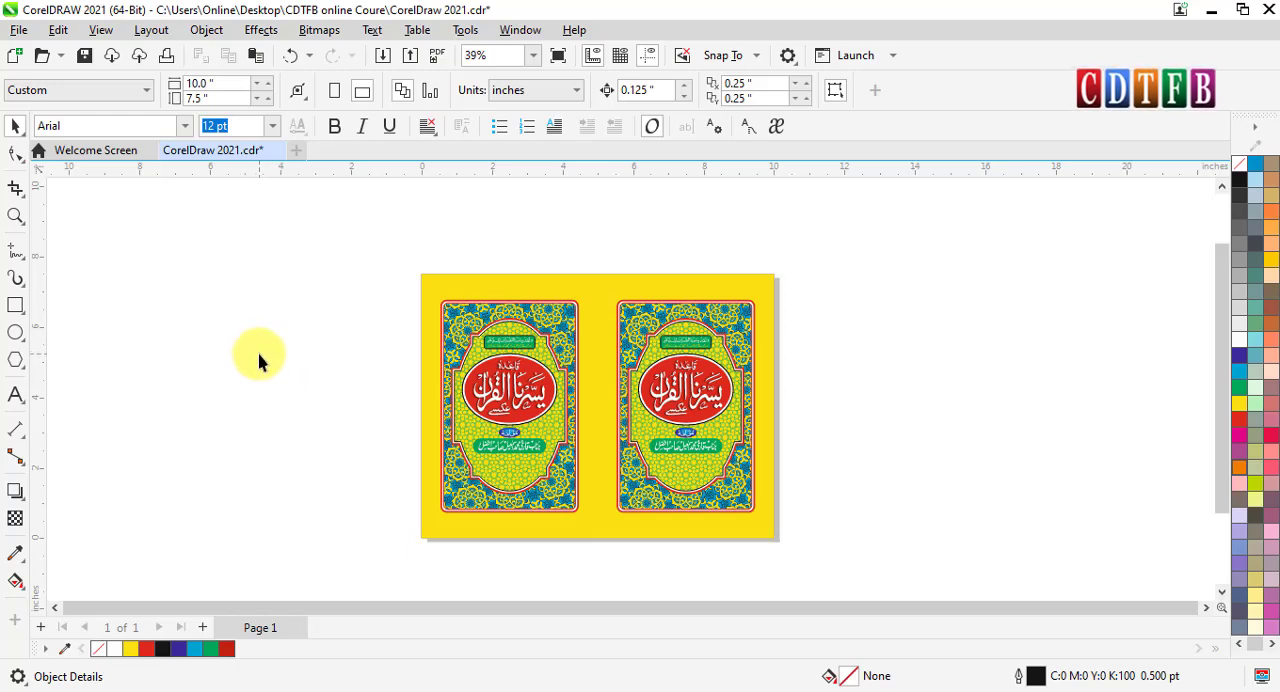
{"action": "key", "text": "ctrl+z"}
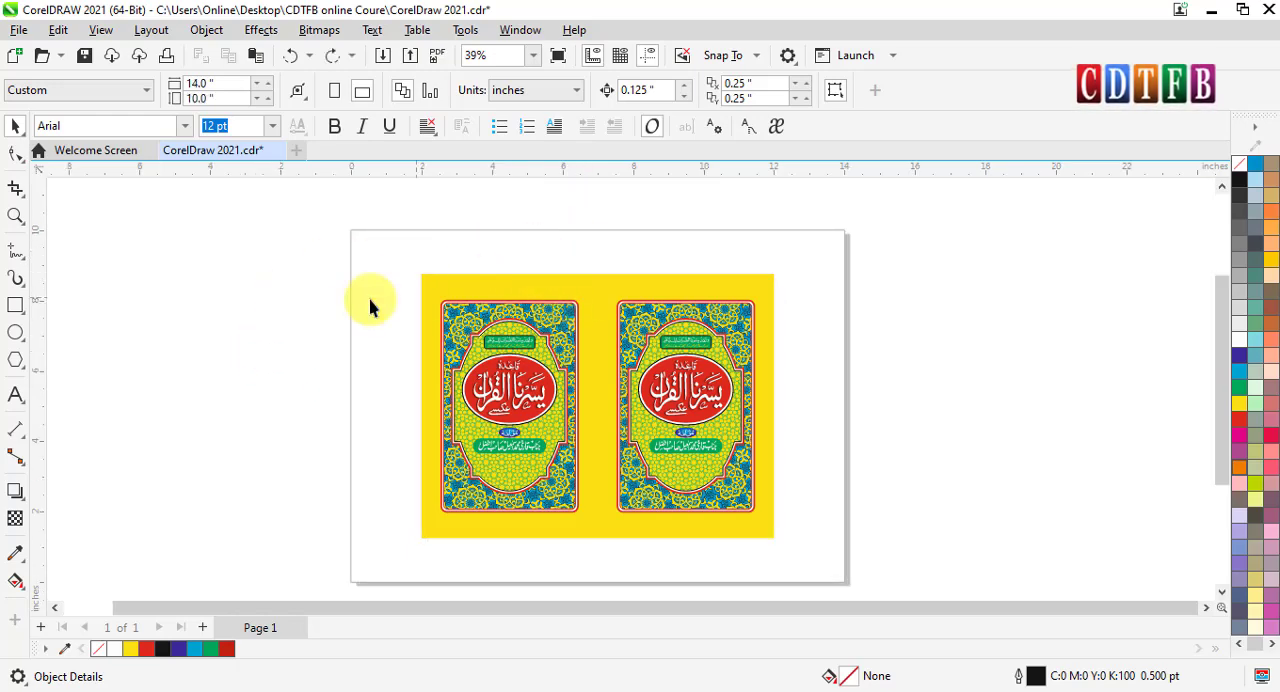
- Compare the dimensions of one yellow background rectangle with those of the complete two-cover artwork
{"action": "left_click_drag", "start_coordinate": [306, 221], "coordinate": [545, 388]}
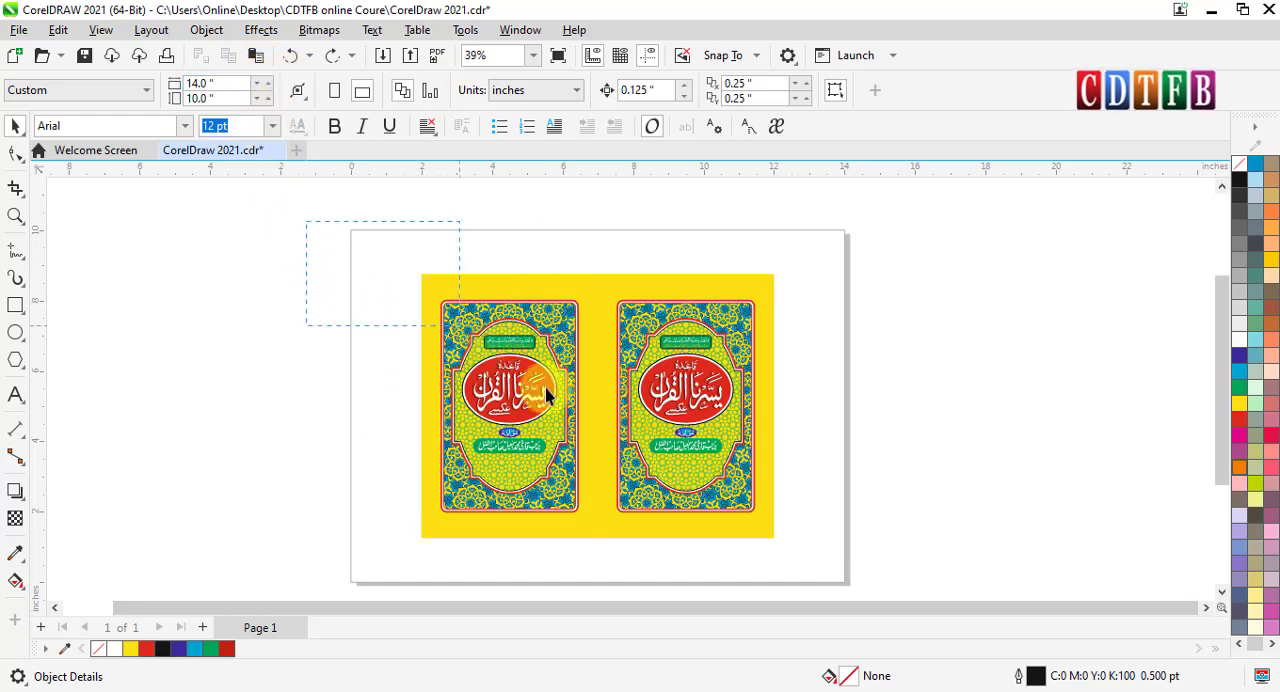
{"action": "left_click_drag", "start_coordinate": [812, 572], "coordinate": [813, 570]}
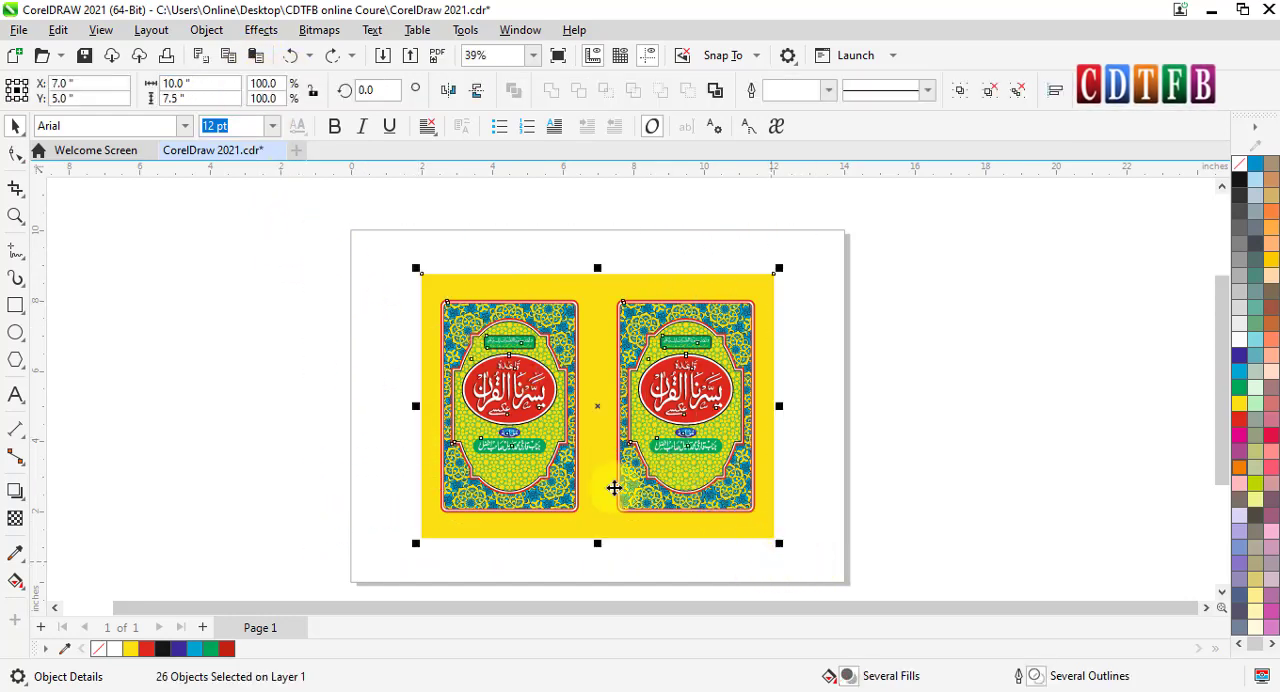
{"action": "left_click", "coordinate": [371, 380]}
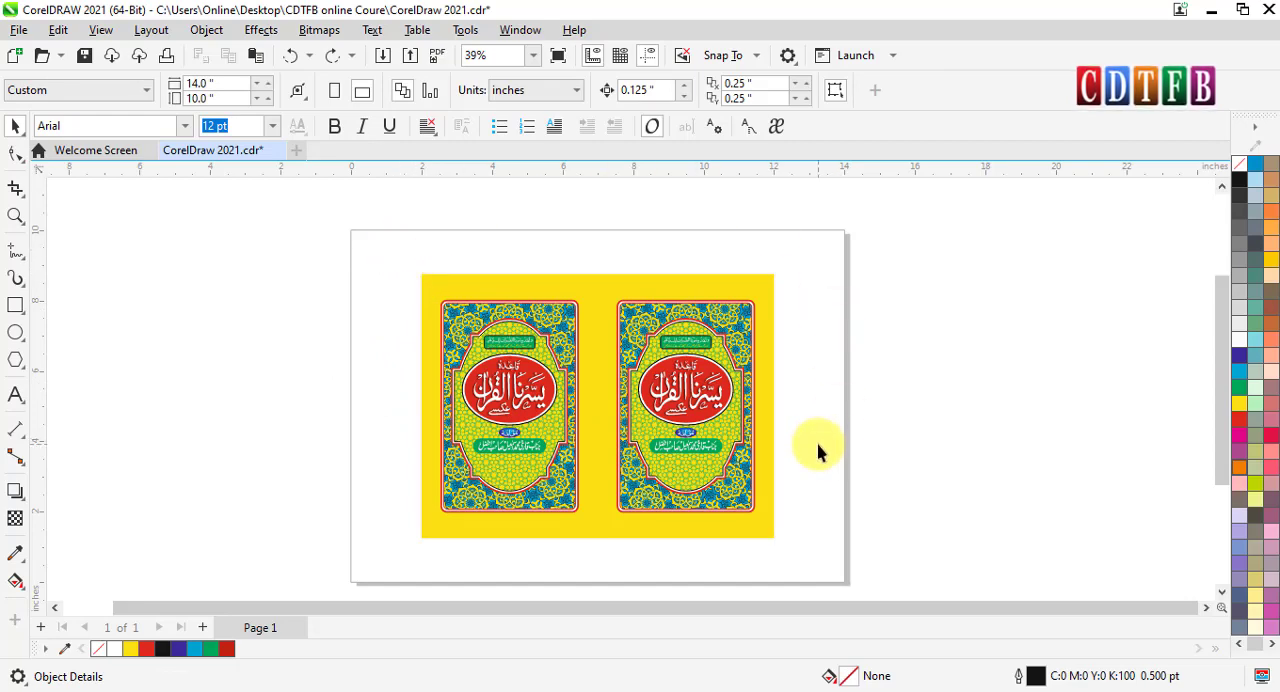
{"action": "left_click", "coordinate": [588, 289]}
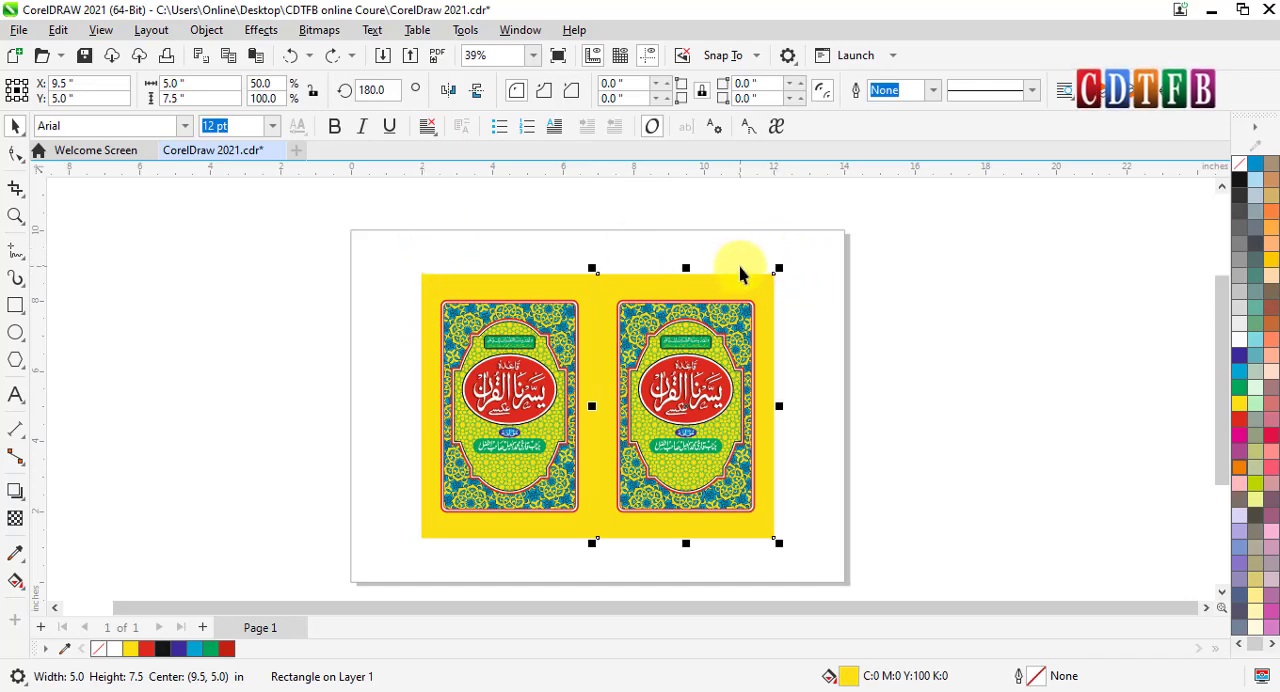
{"action": "left_click", "coordinate": [859, 282]}
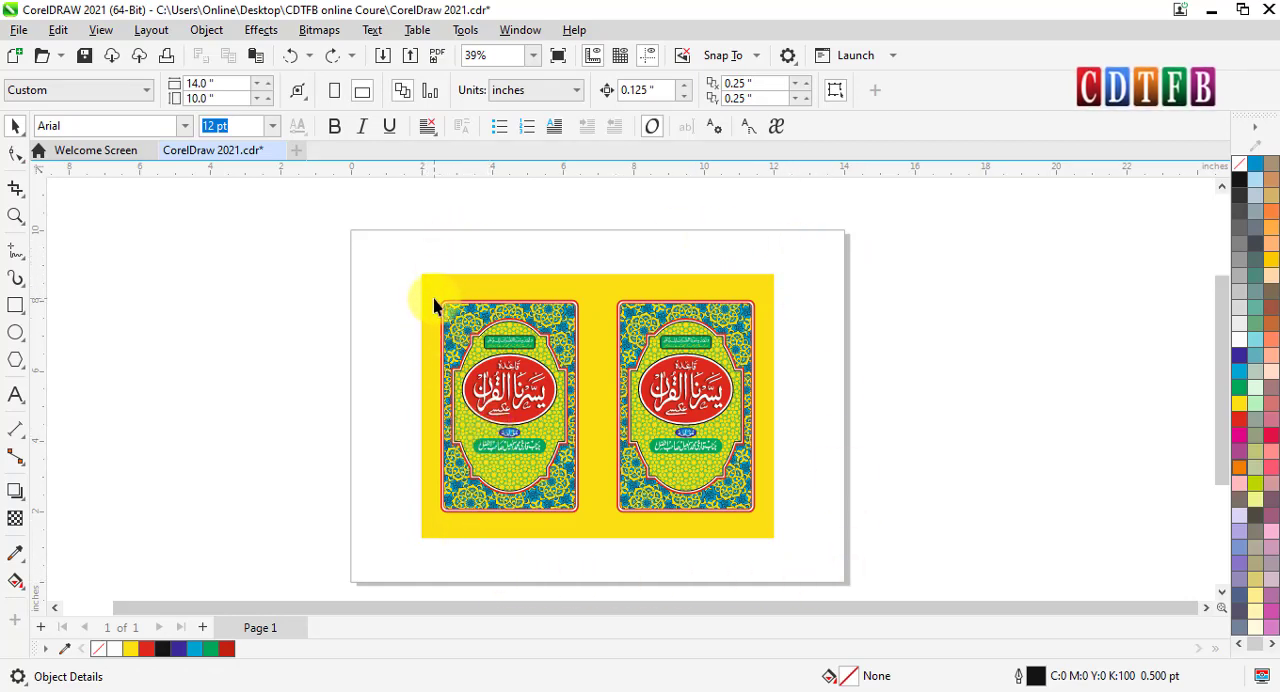
{"action": "left_click_drag", "start_coordinate": [400, 244], "coordinate": [811, 551]}
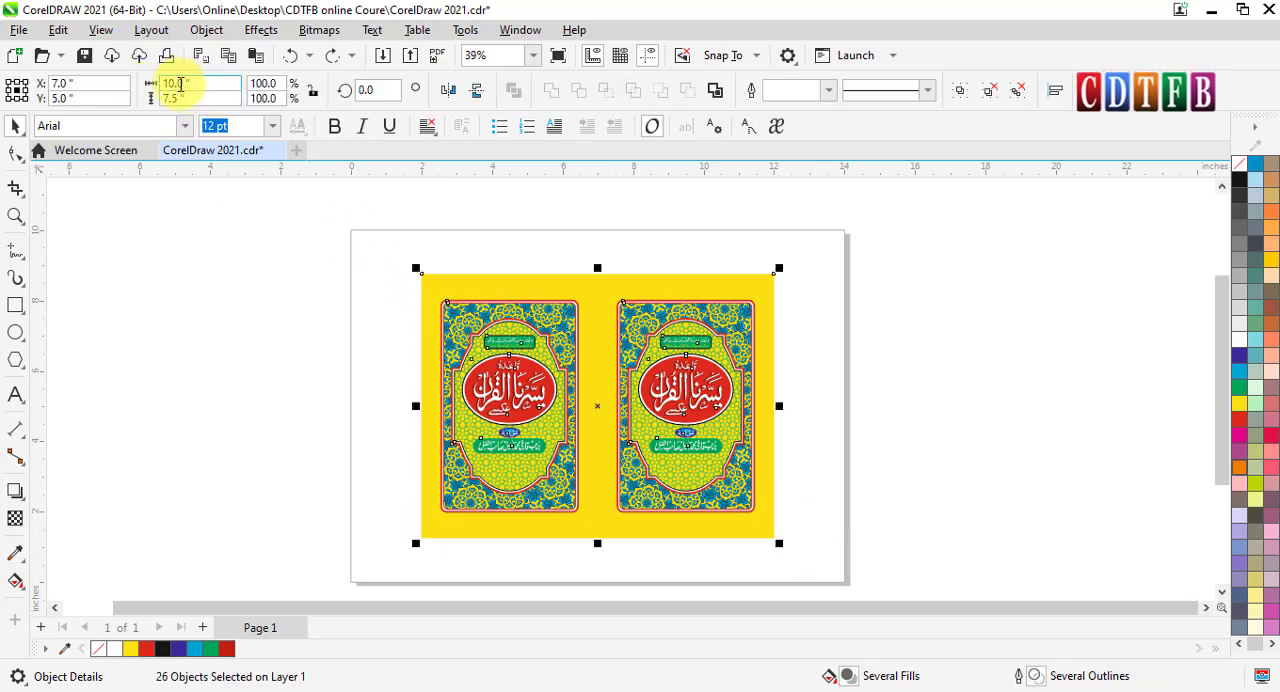
{"action": "left_click", "coordinate": [233, 294]}
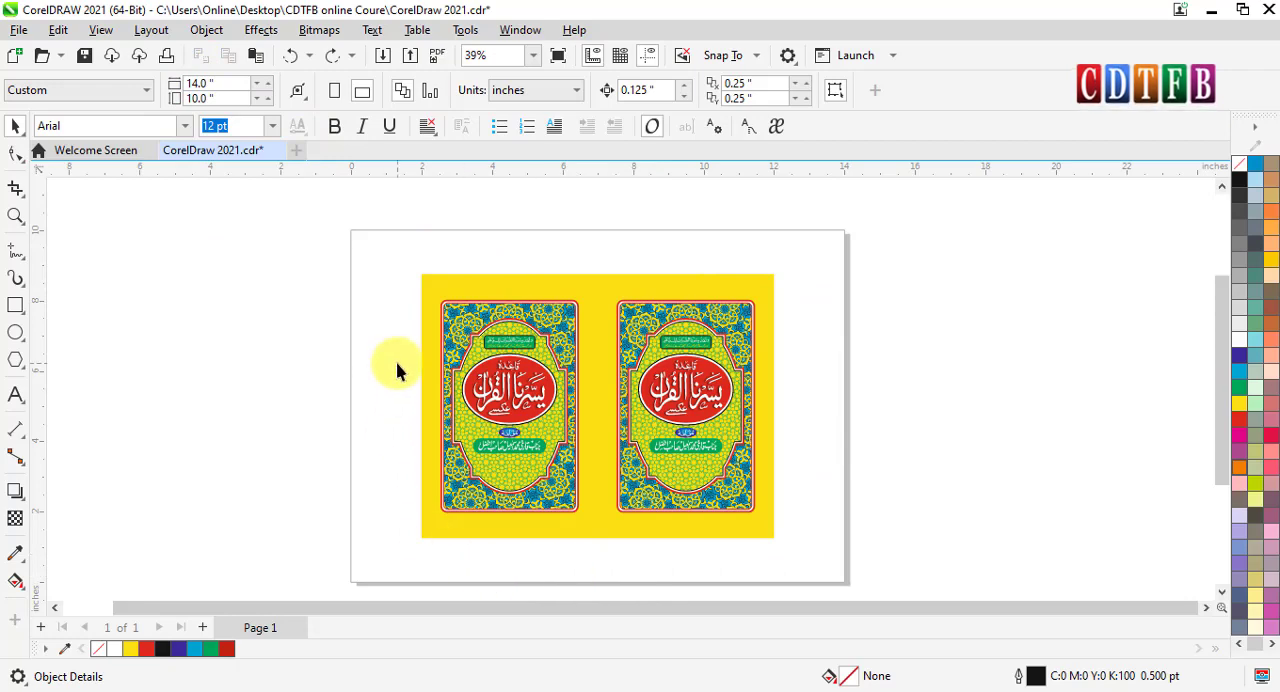
{"action": "left_click", "coordinate": [298, 93]}
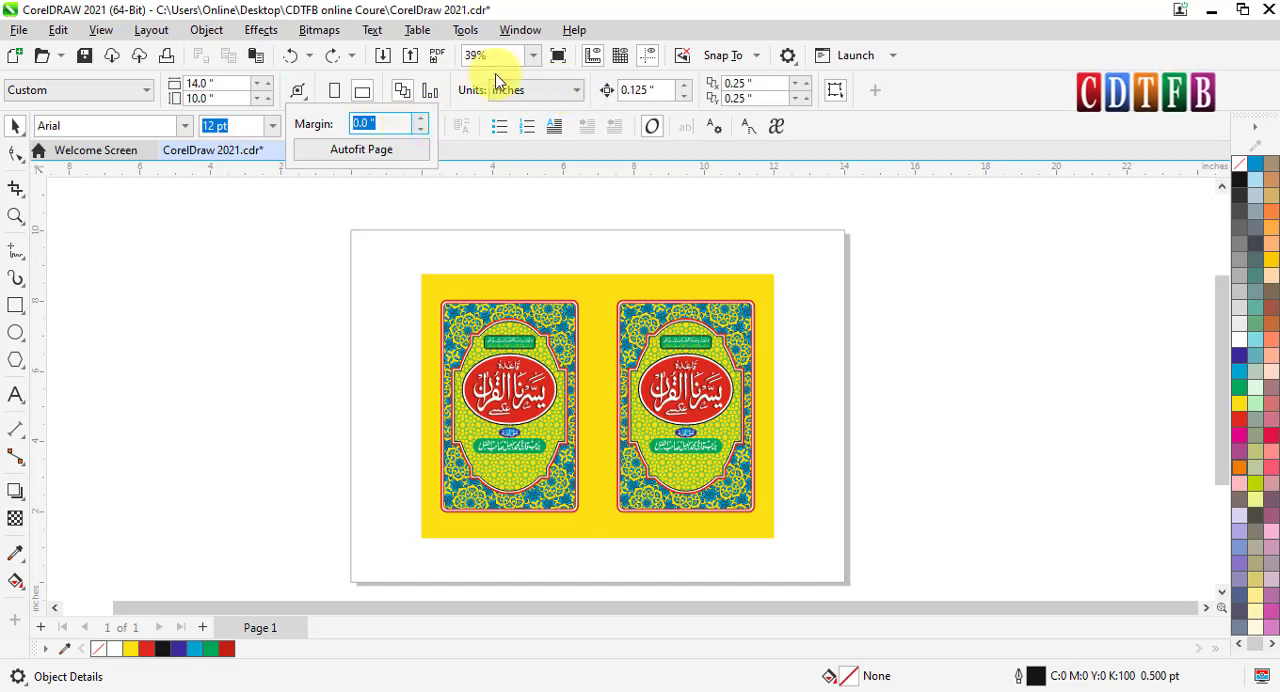
{"action": "left_click", "coordinate": [577, 93]}
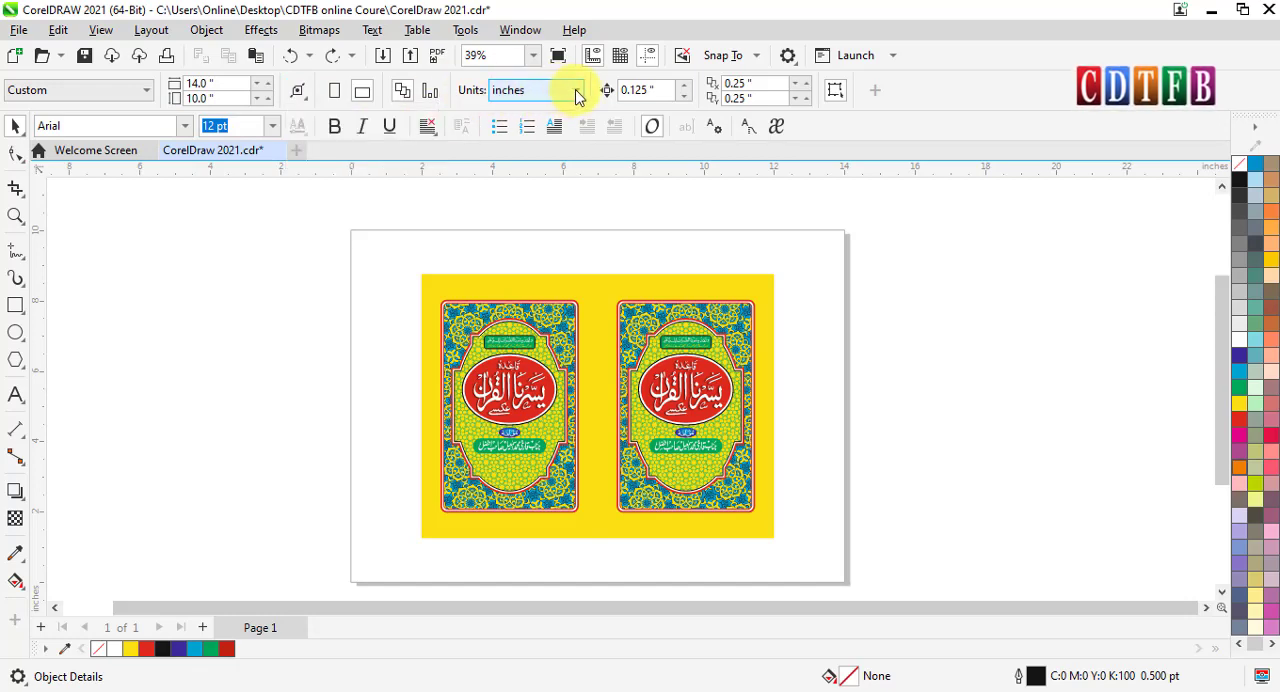
{"action": "left_click", "coordinate": [577, 93]}
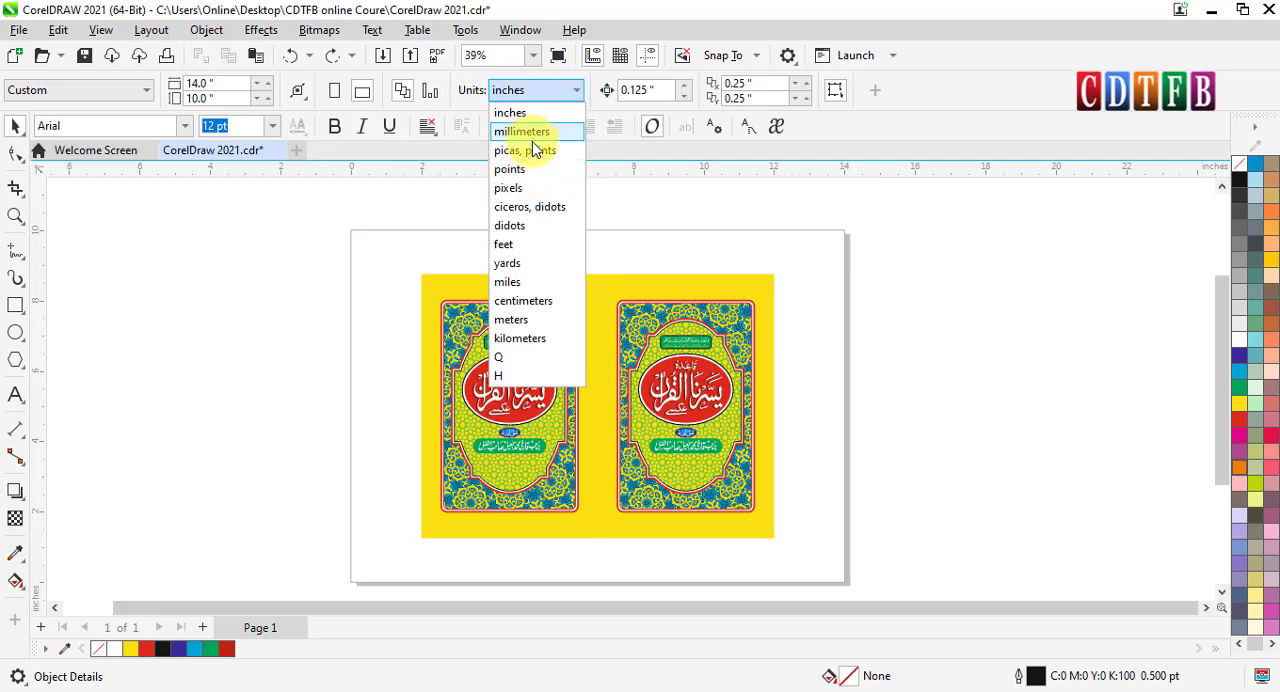
{"action": "left_click", "coordinate": [935, 14]}
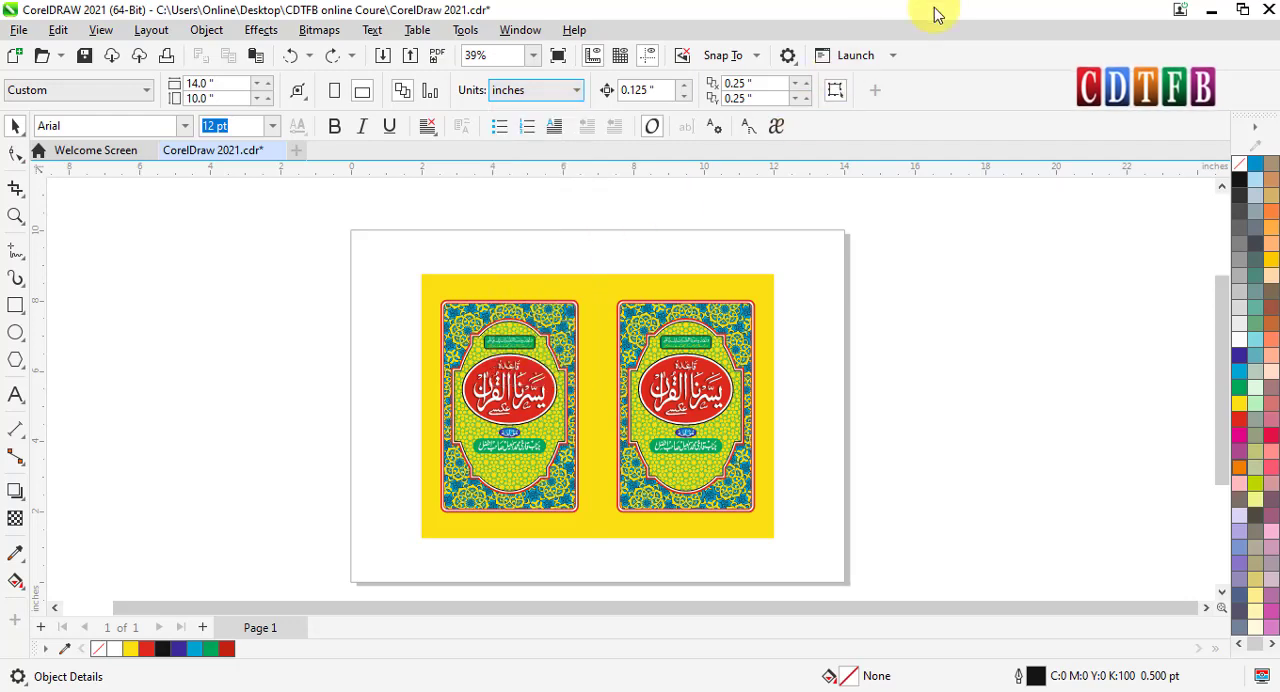
- Fit the page around the two-cover artwork with Autofit Page at a 0.5 inch margin
{"action": "left_click", "coordinate": [297, 91]}
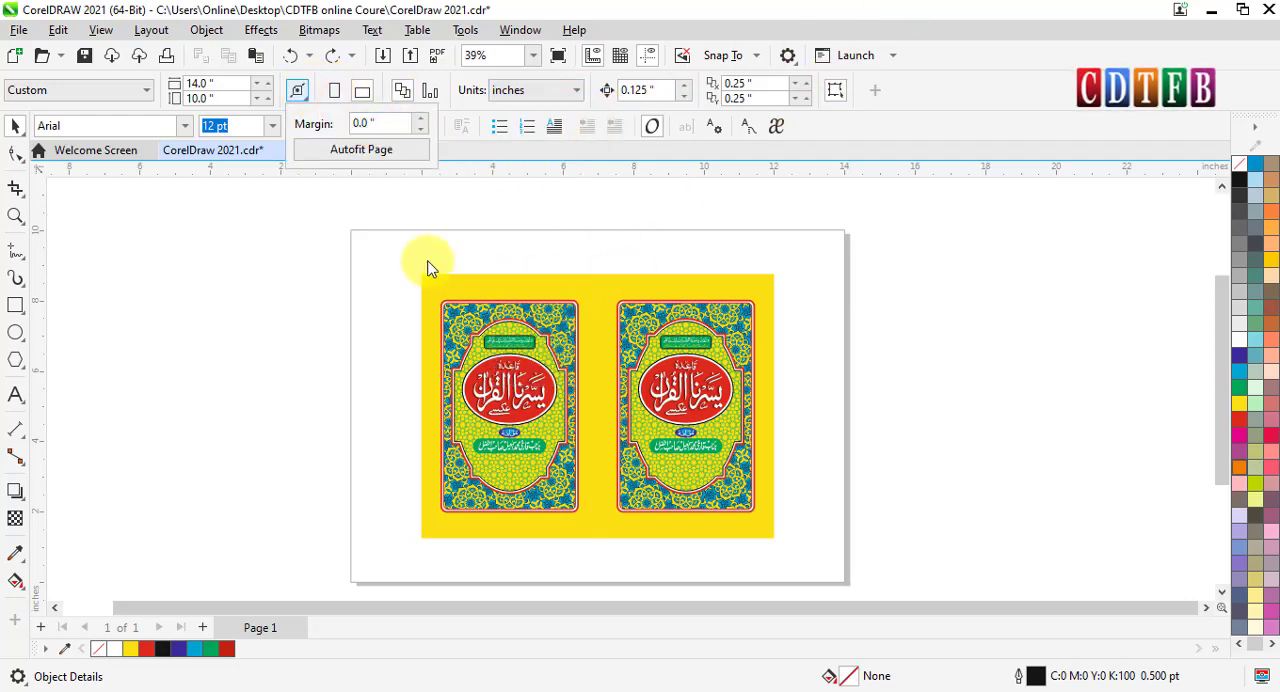
{"action": "left_click", "coordinate": [390, 126]}
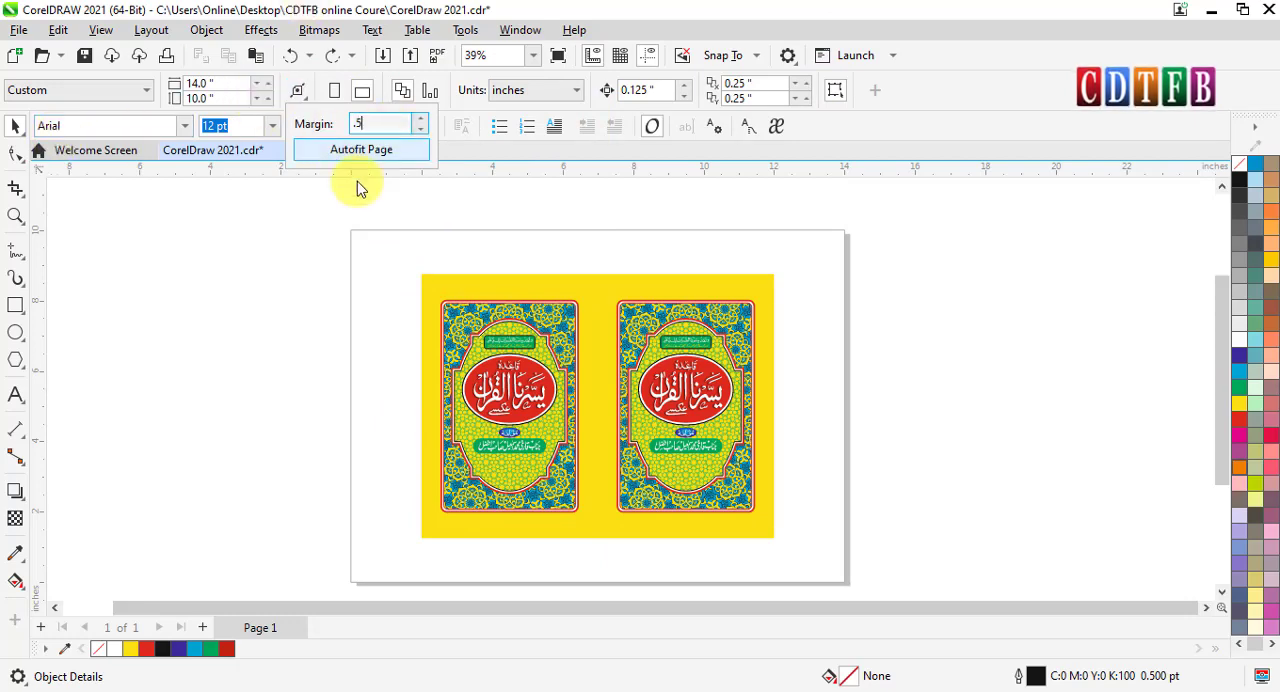
{"action": "left_click", "coordinate": [360, 150]}
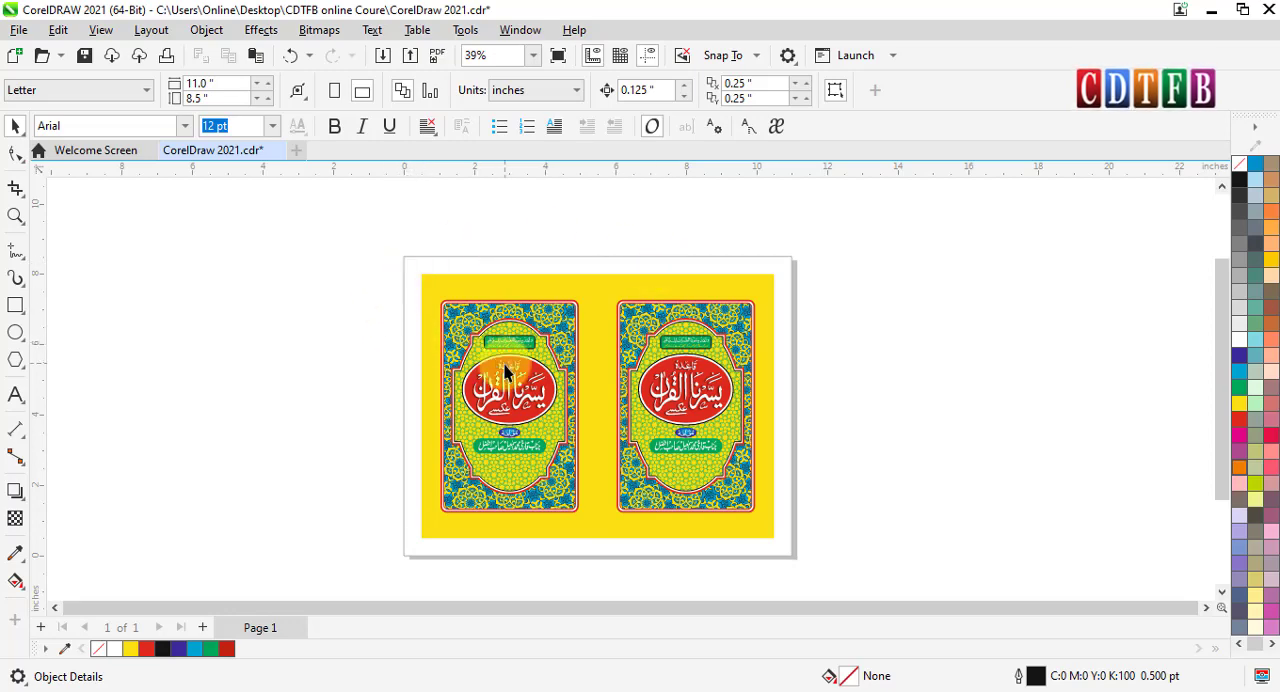
- Refit the page to the cover artwork with Autofit Page, using a margin of 0.75 inches
{"action": "left_click", "coordinate": [298, 90]}
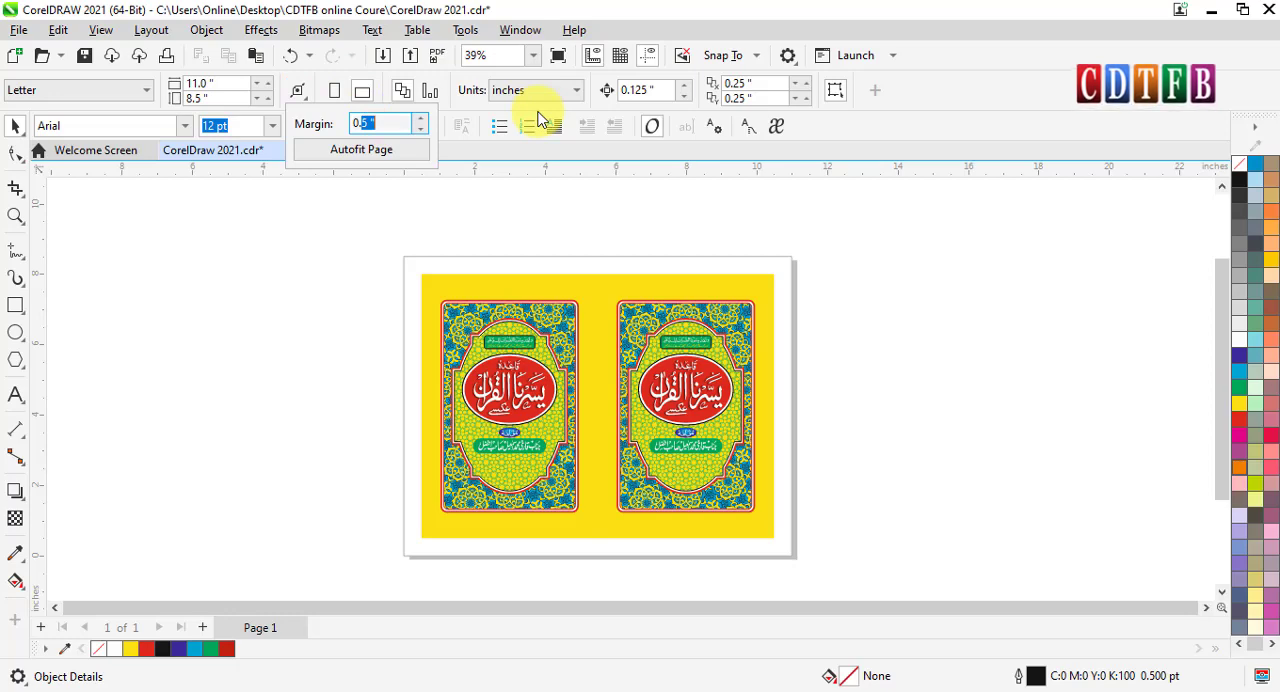
{"action": "type", "text": "0.75"}
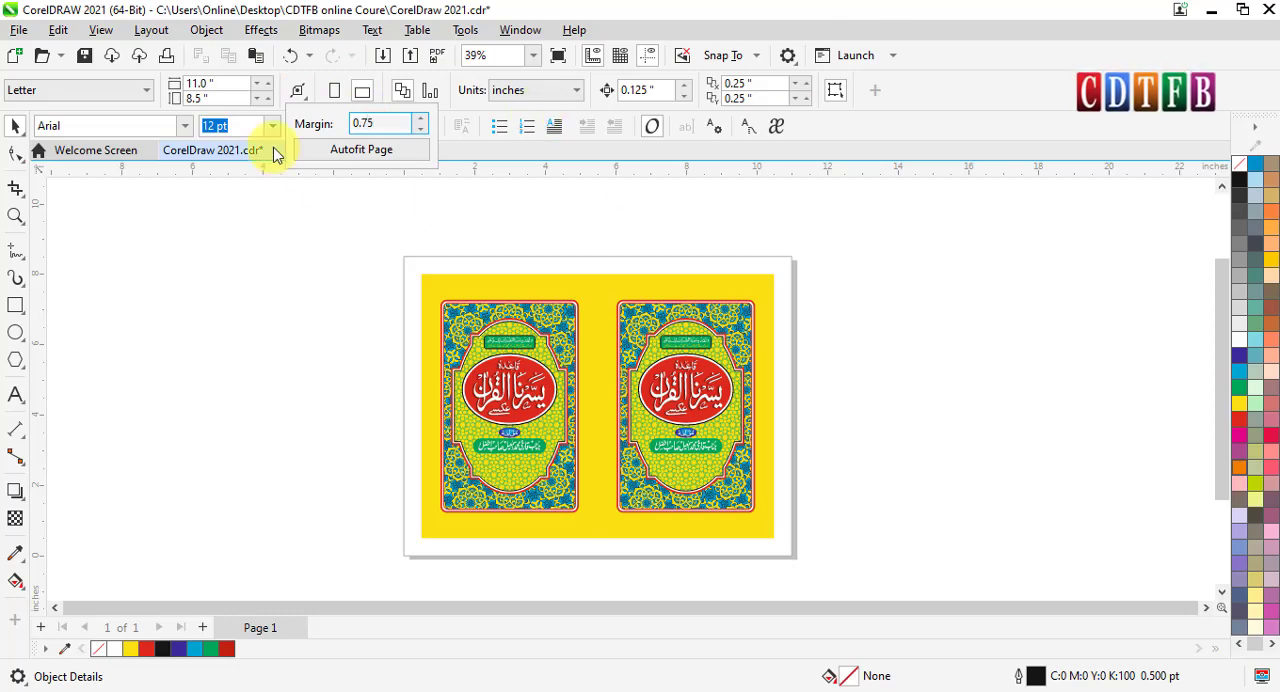
{"action": "left_click", "coordinate": [361, 149]}
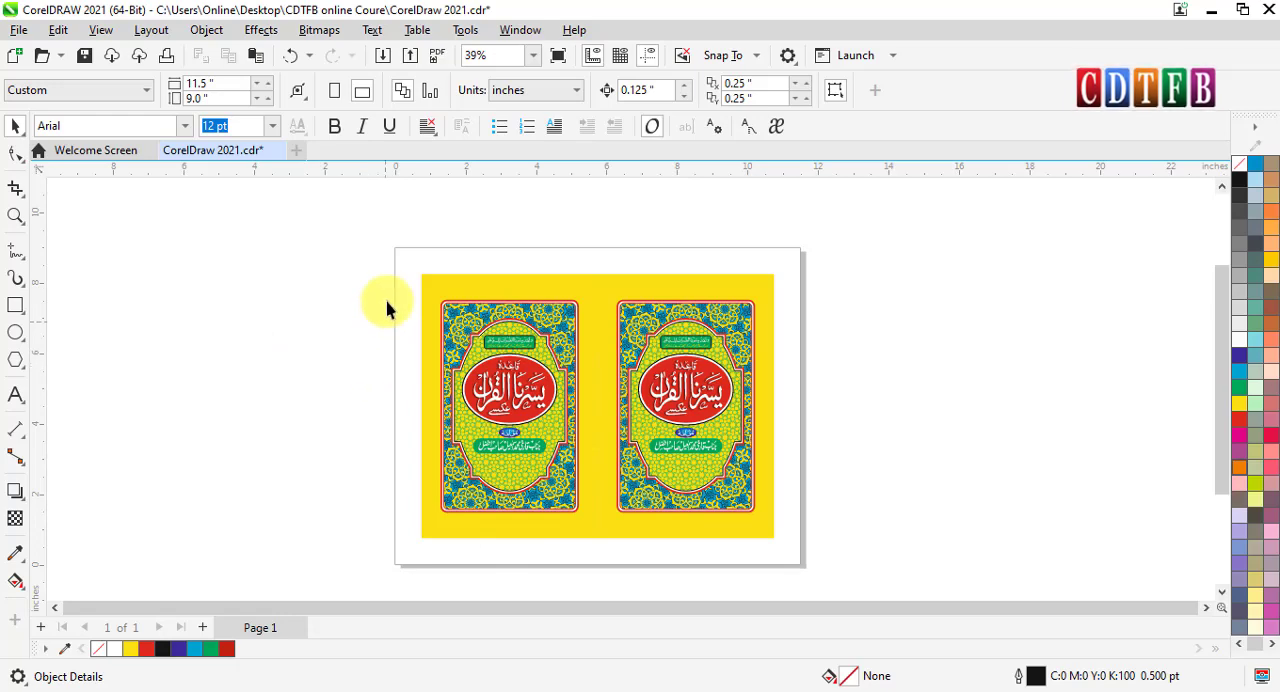
- Move all the cover artwork about 4.9 inches right and 2.9 inches up, partly off the page, and deselect it
{"action": "left_click_drag", "start_coordinate": [355, 245], "coordinate": [857, 549]}
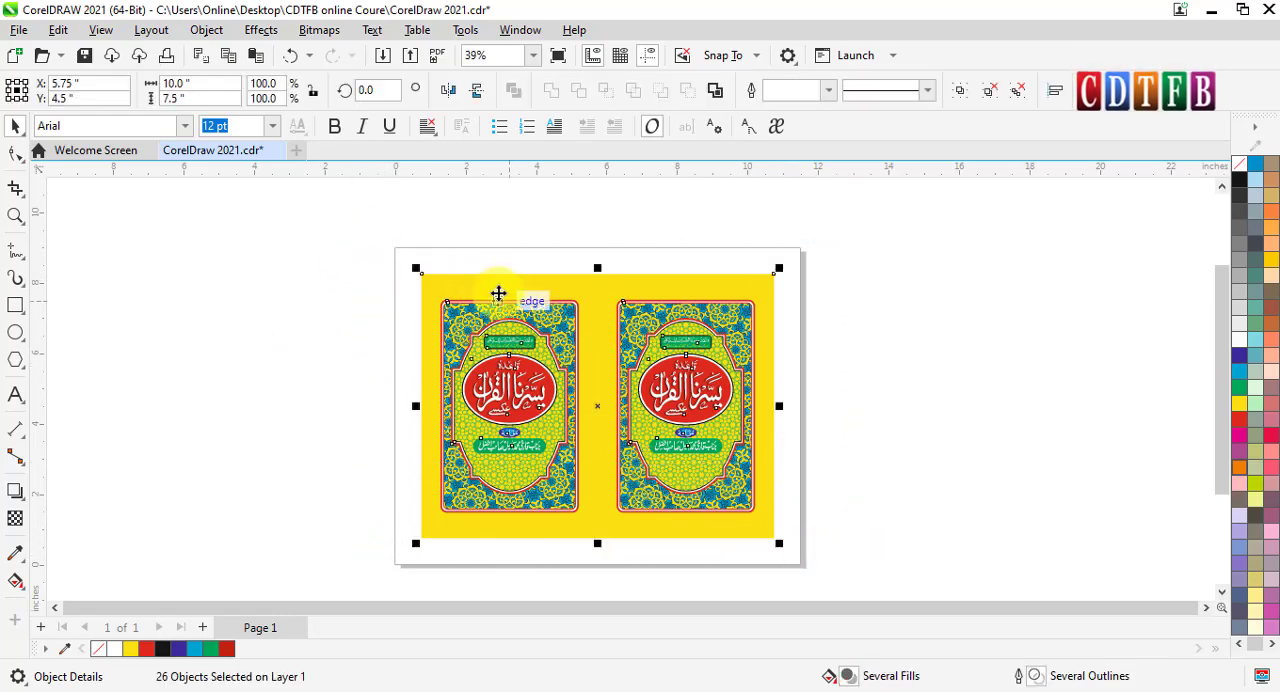
{"action": "left_click_drag", "start_coordinate": [614, 457], "coordinate": [789, 359]}
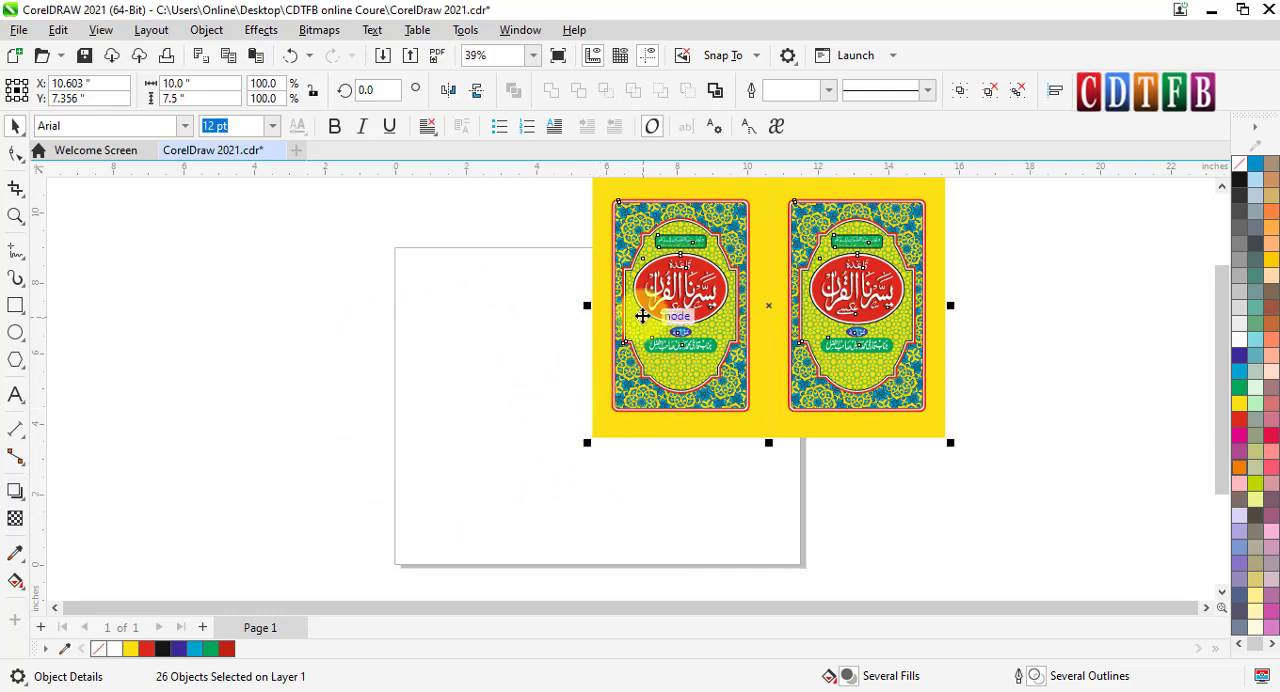
{"action": "right_click", "coordinate": [708, 305]}
{"action": "left_click", "coordinate": [520, 310]}
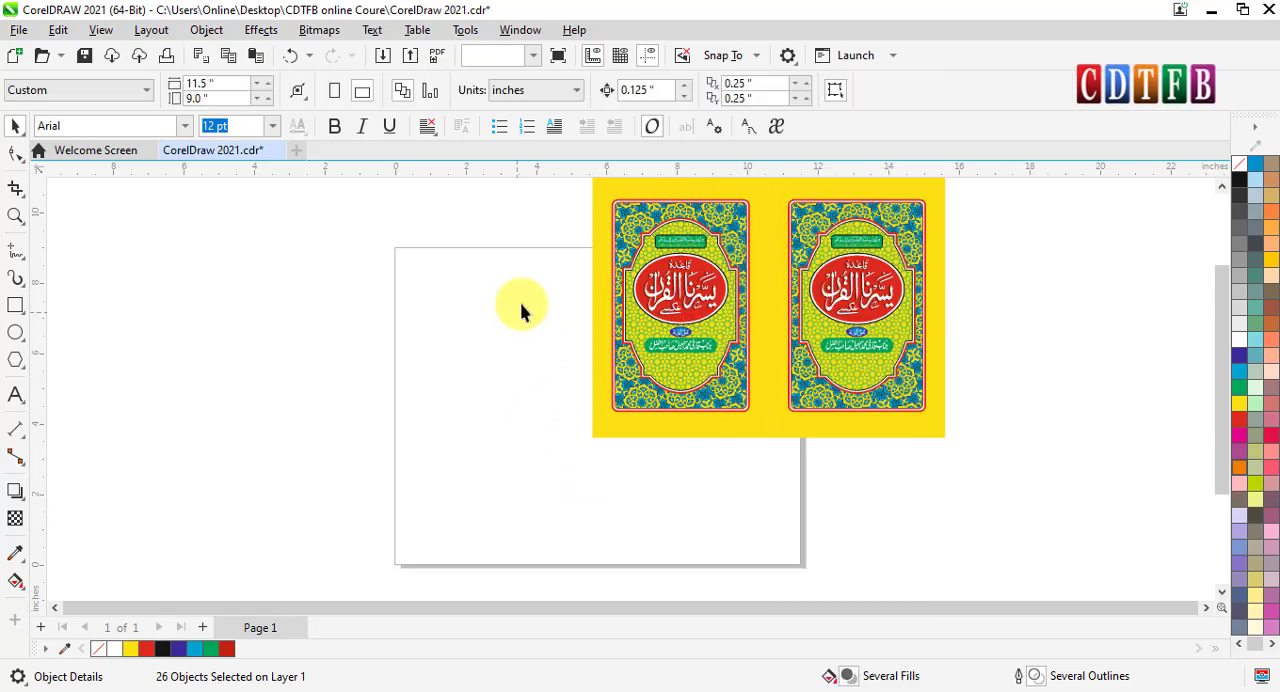
- Group all the separate objects of the two-cover artwork, including the yellow background, into one group
{"action": "right_click", "coordinate": [651, 271]}
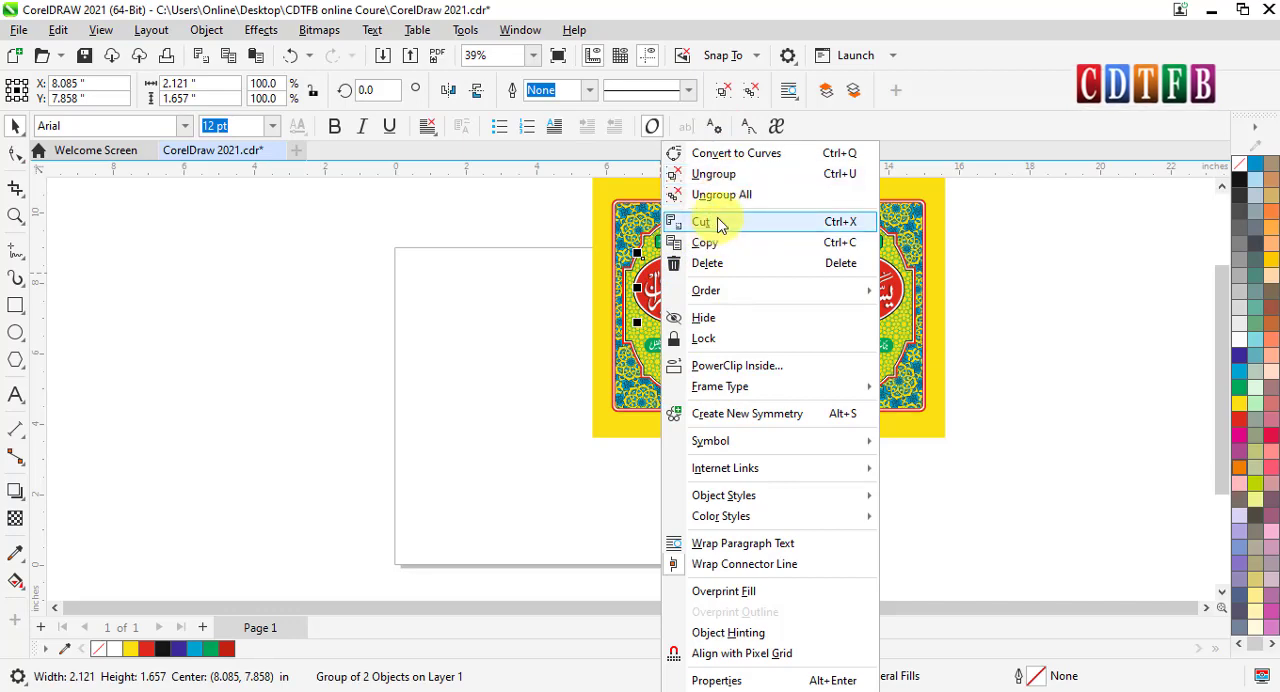
{"action": "left_click", "coordinate": [414, 289]}
{"action": "left_click", "coordinate": [674, 238]}
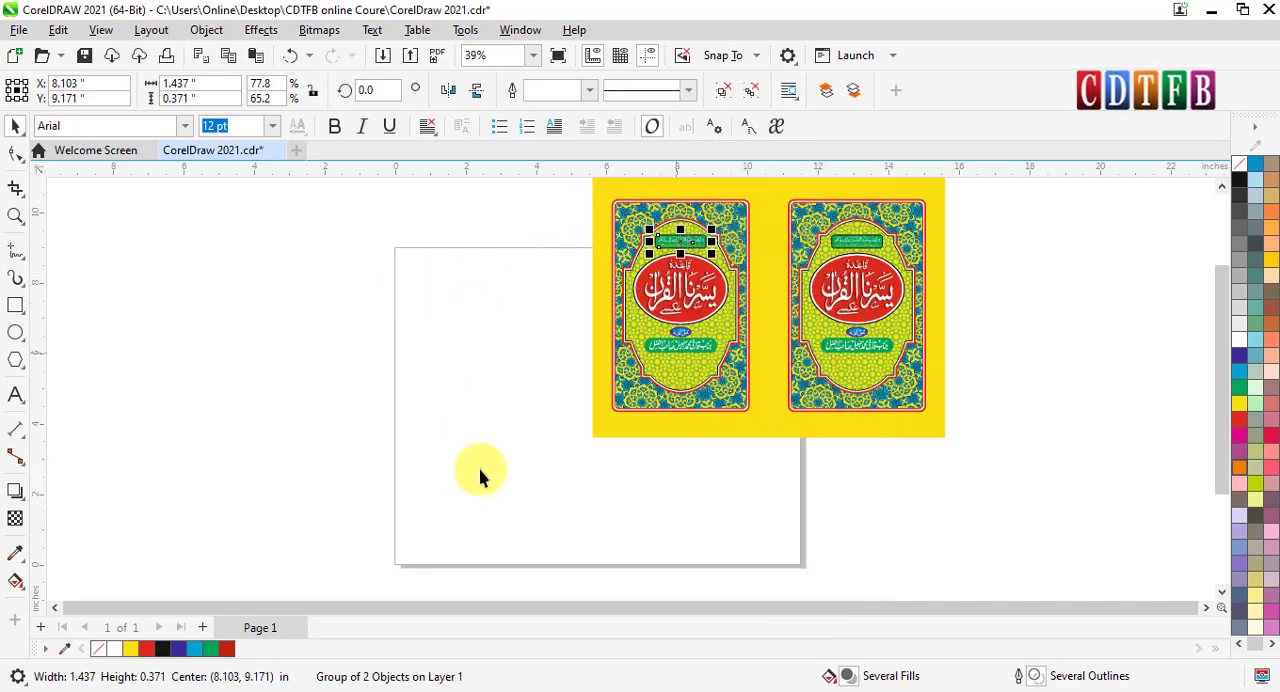
{"action": "left_click_drag", "start_coordinate": [480, 471], "coordinate": [1040, 95]}
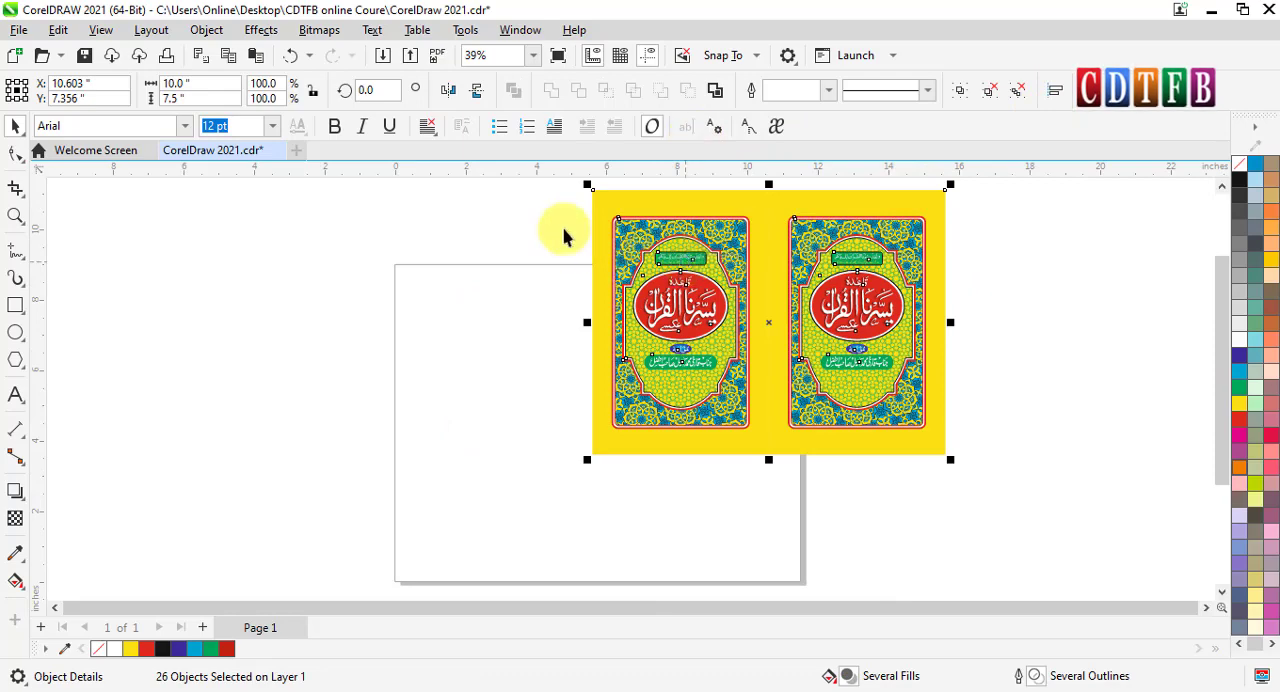
{"action": "key", "text": "ctrl+g"}
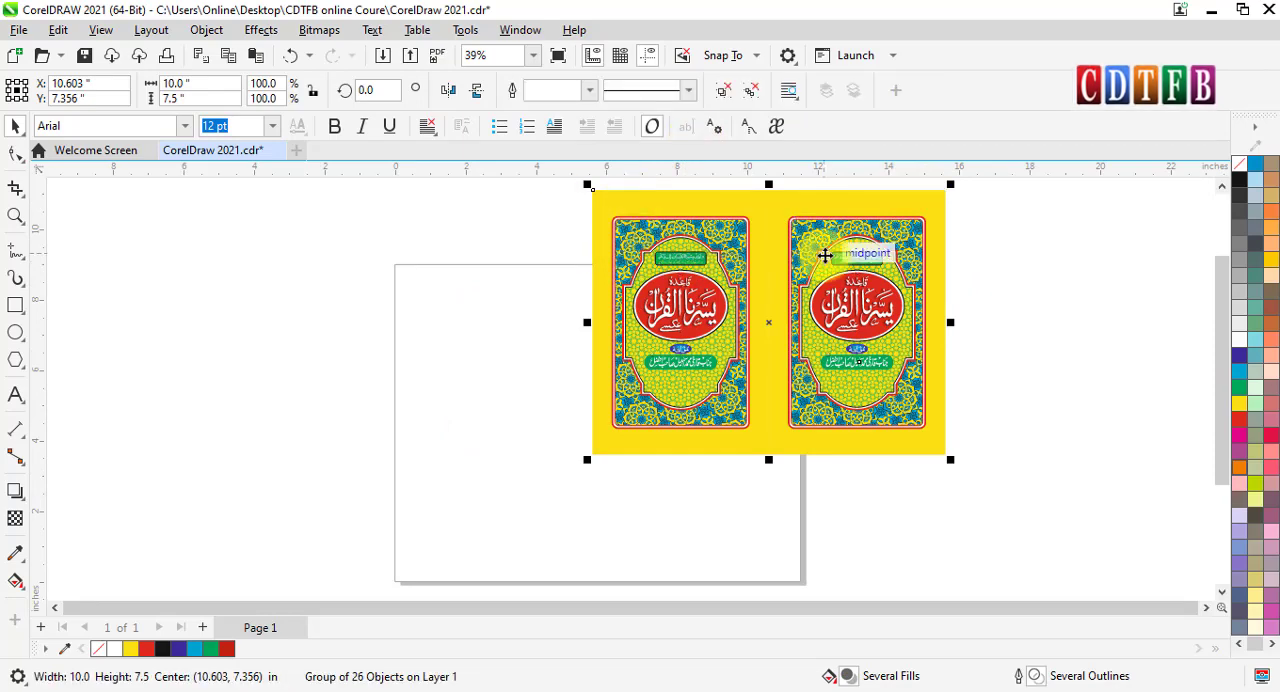
- Try centring the grouped cover artwork on the page, undo the move, and deselect the group
{"action": "key", "text": "p"}
{"action": "key", "text": "Escape"}
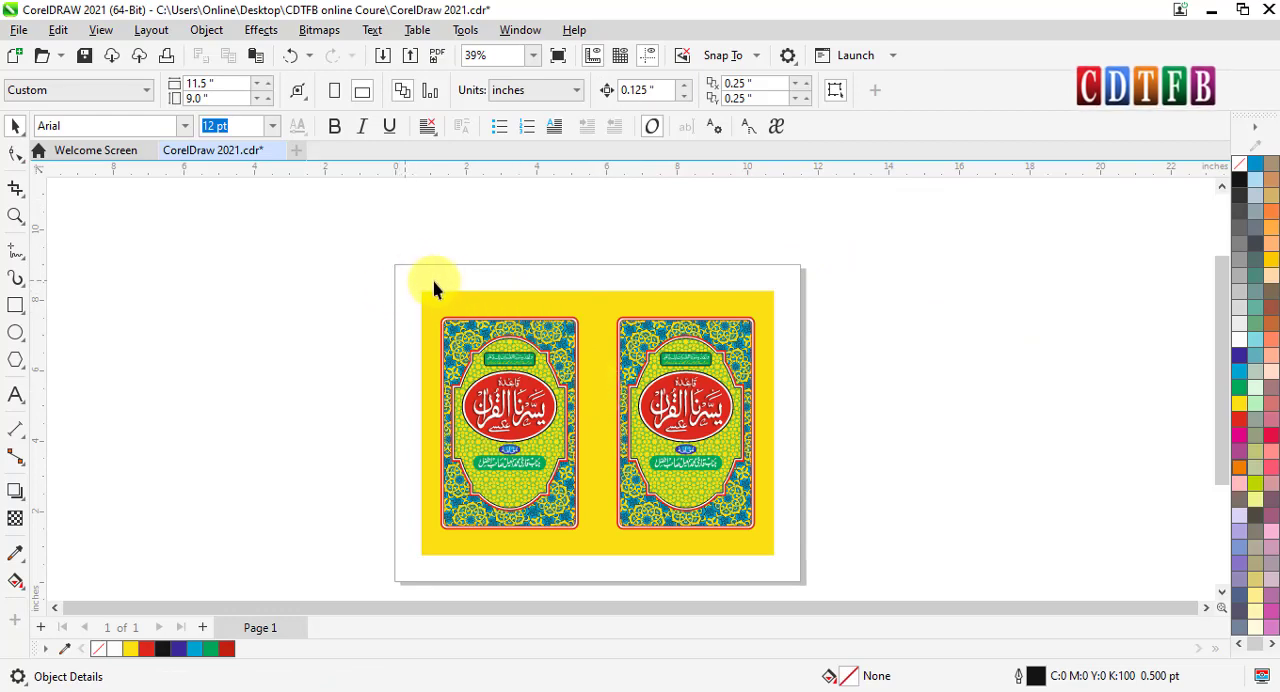
{"action": "key", "text": "ctrl+z"}
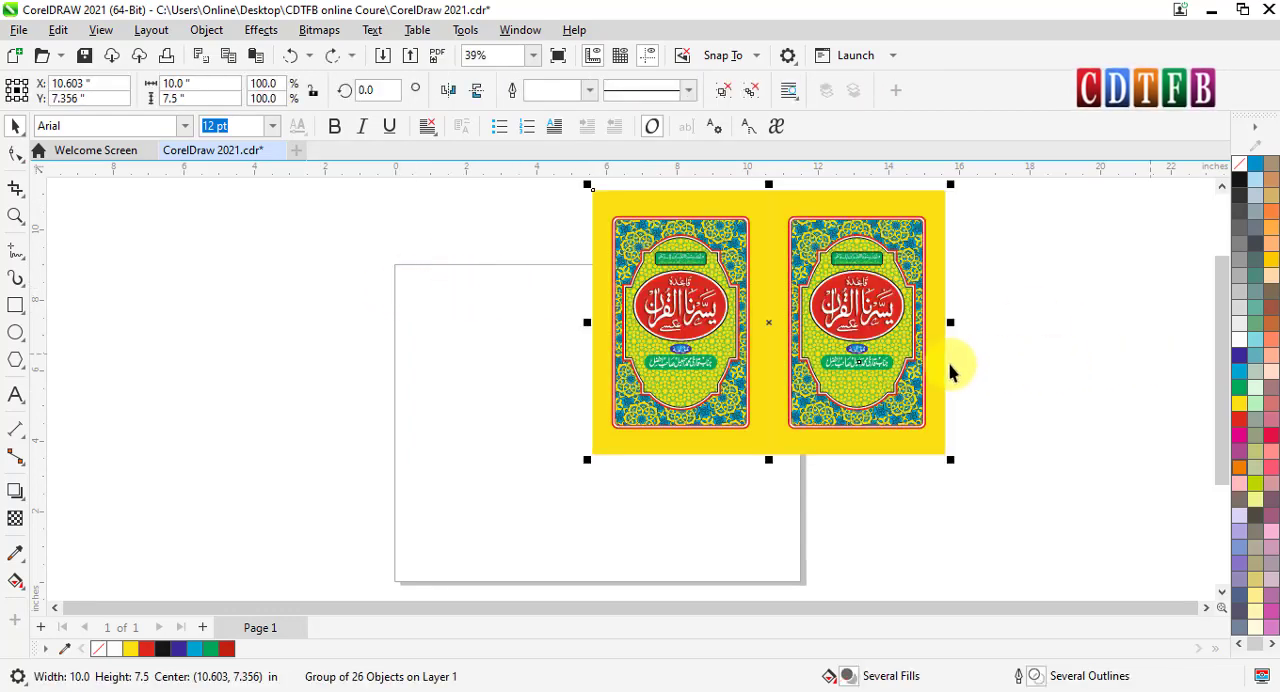
{"action": "key", "text": "Escape"}
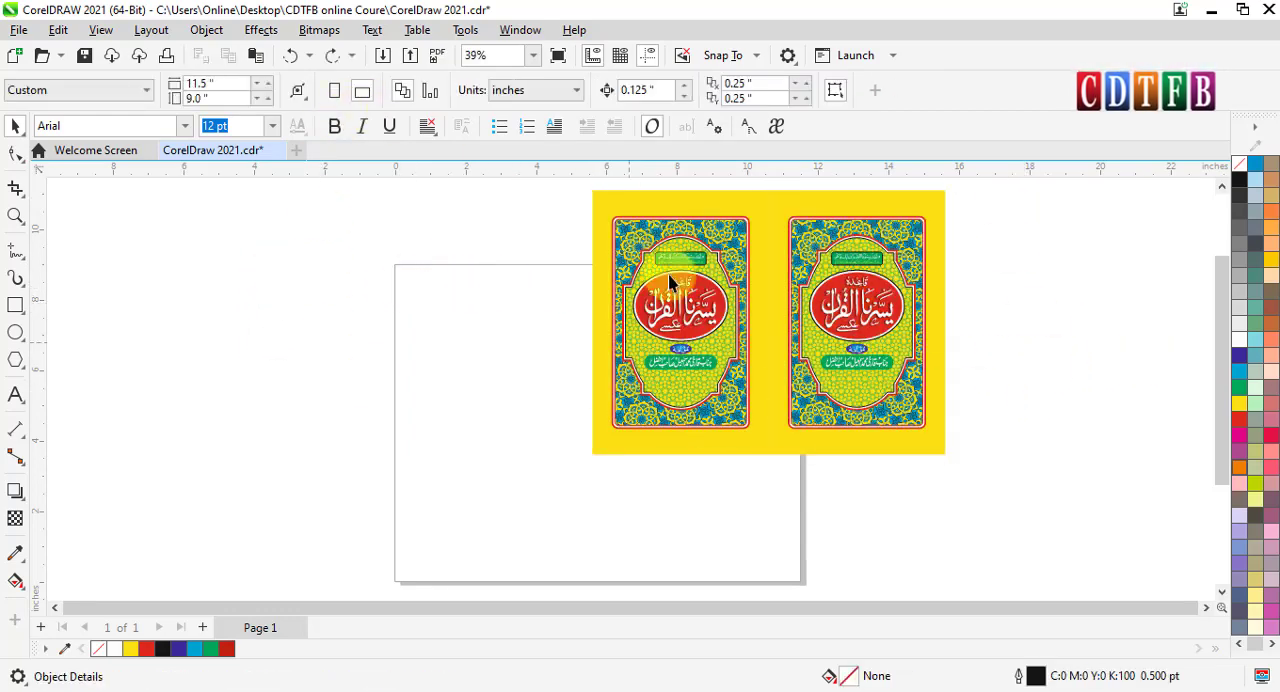
- Try fitting the page to the off-page artwork with Autofit Page at a margin of 0, and undo the fit
{"action": "left_click", "coordinate": [300, 95]}
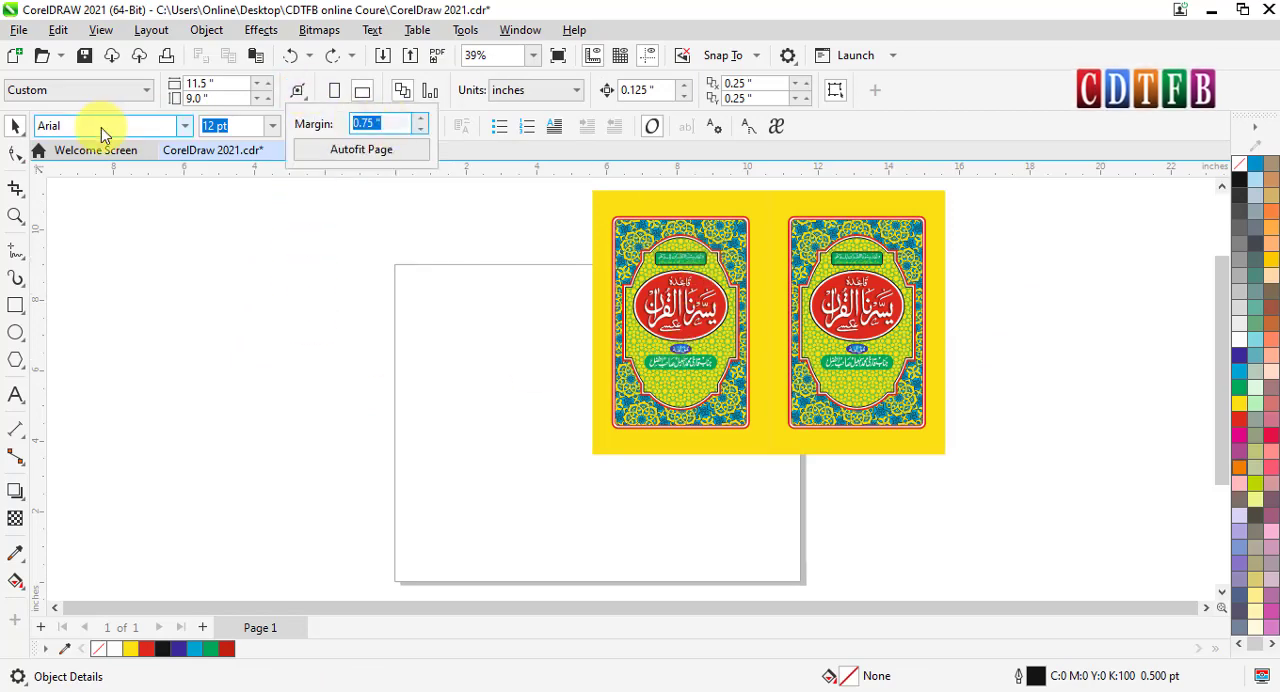
{"action": "type", "text": "0"}
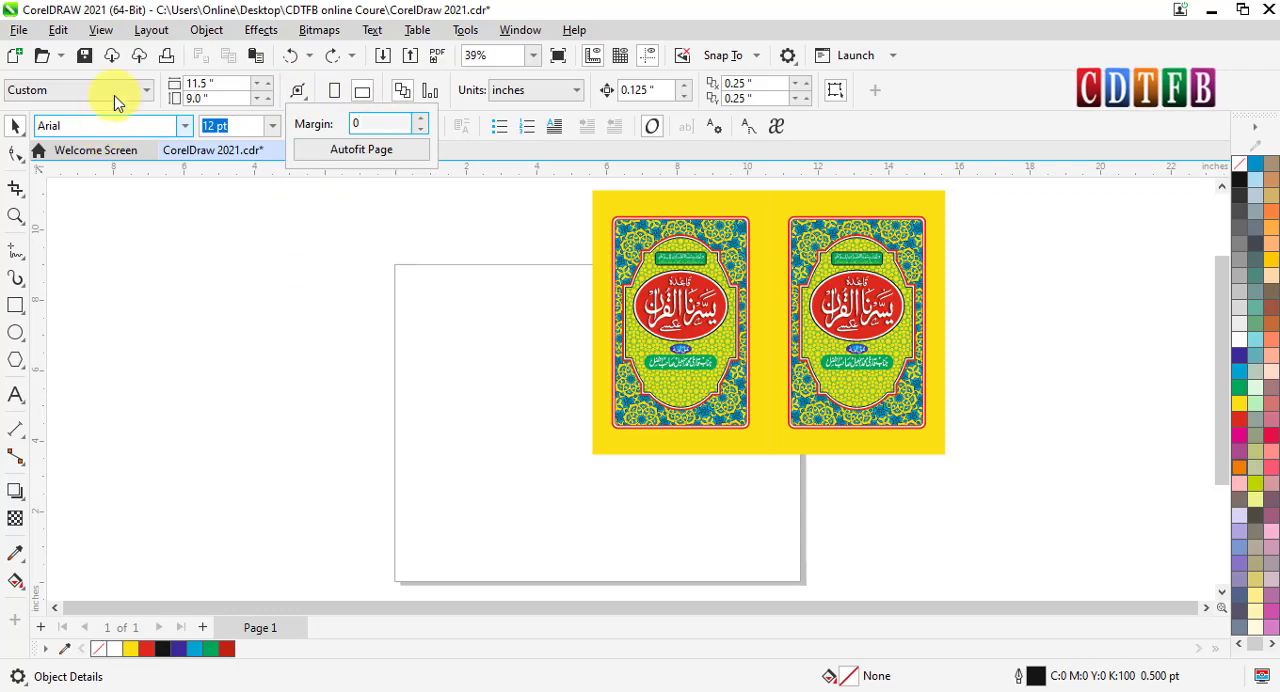
{"action": "left_click", "coordinate": [358, 150]}
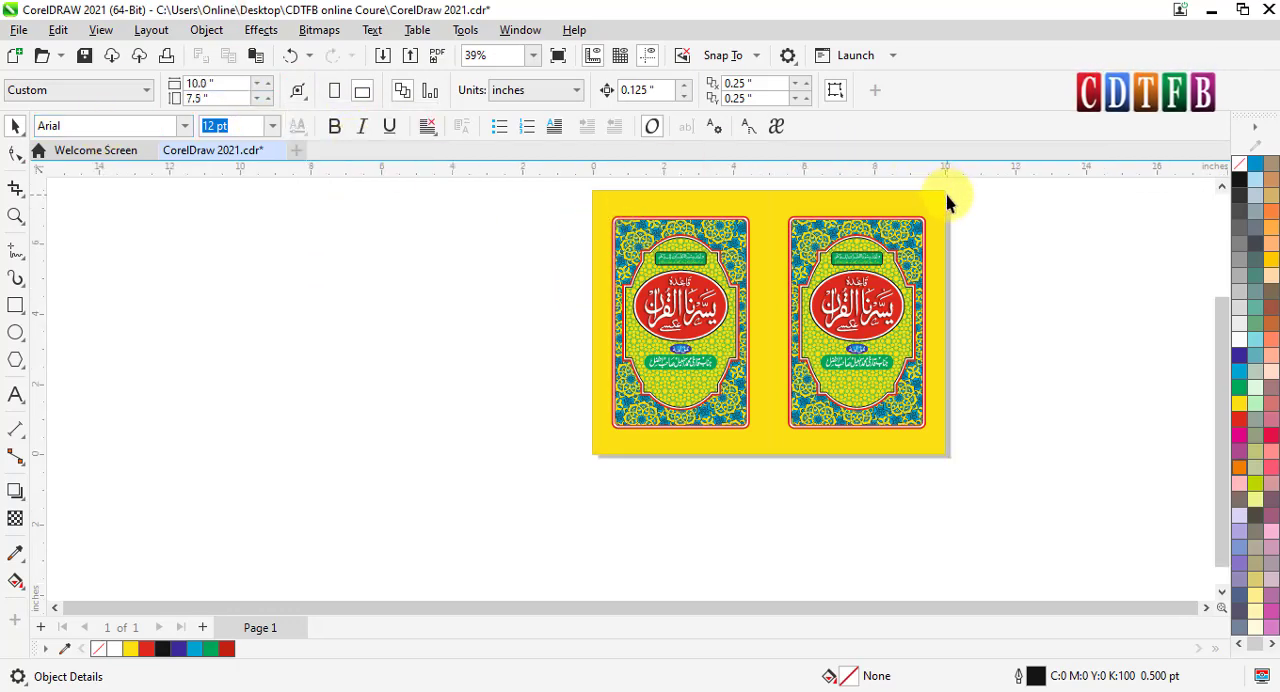
{"action": "key", "text": "F4"}
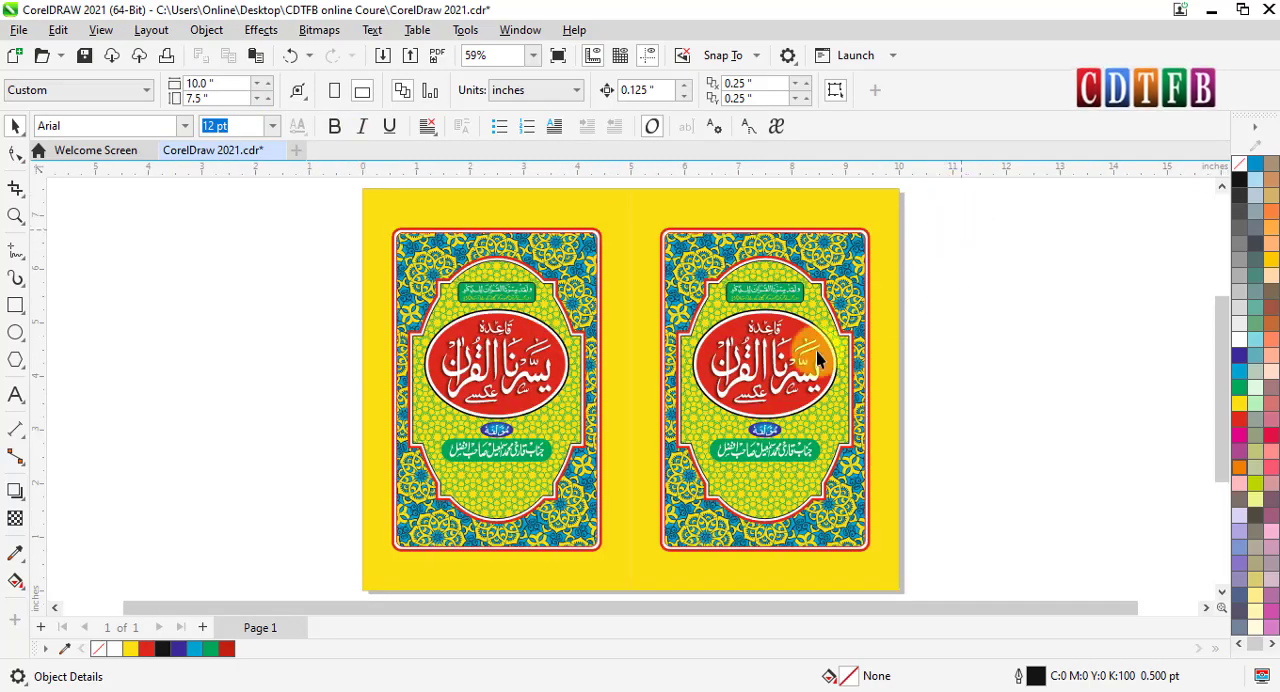
{"action": "key", "text": "ctrl+z"}
- Fit the page to the off-page cover artwork with Autofit Page at a 0.25 inch margin
{"action": "scroll", "coordinate": [400, 362], "scroll_direction": "down", "scroll_amount": 4}
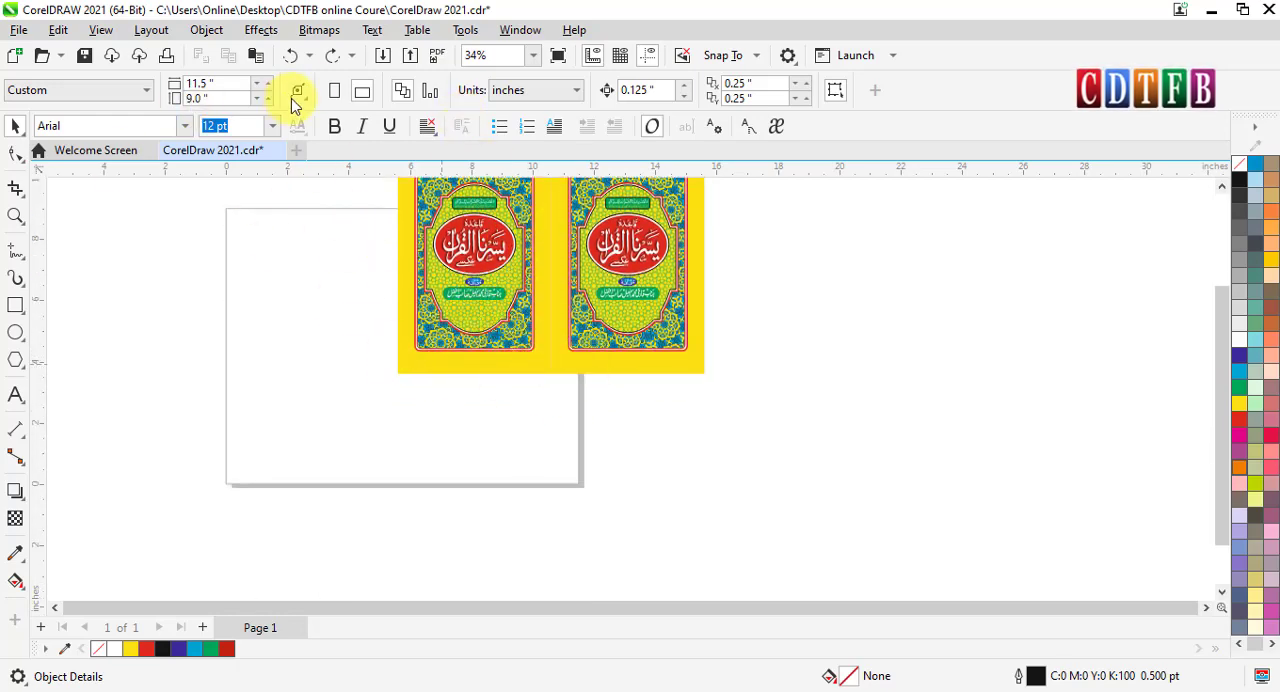
{"action": "left_click", "coordinate": [296, 95]}
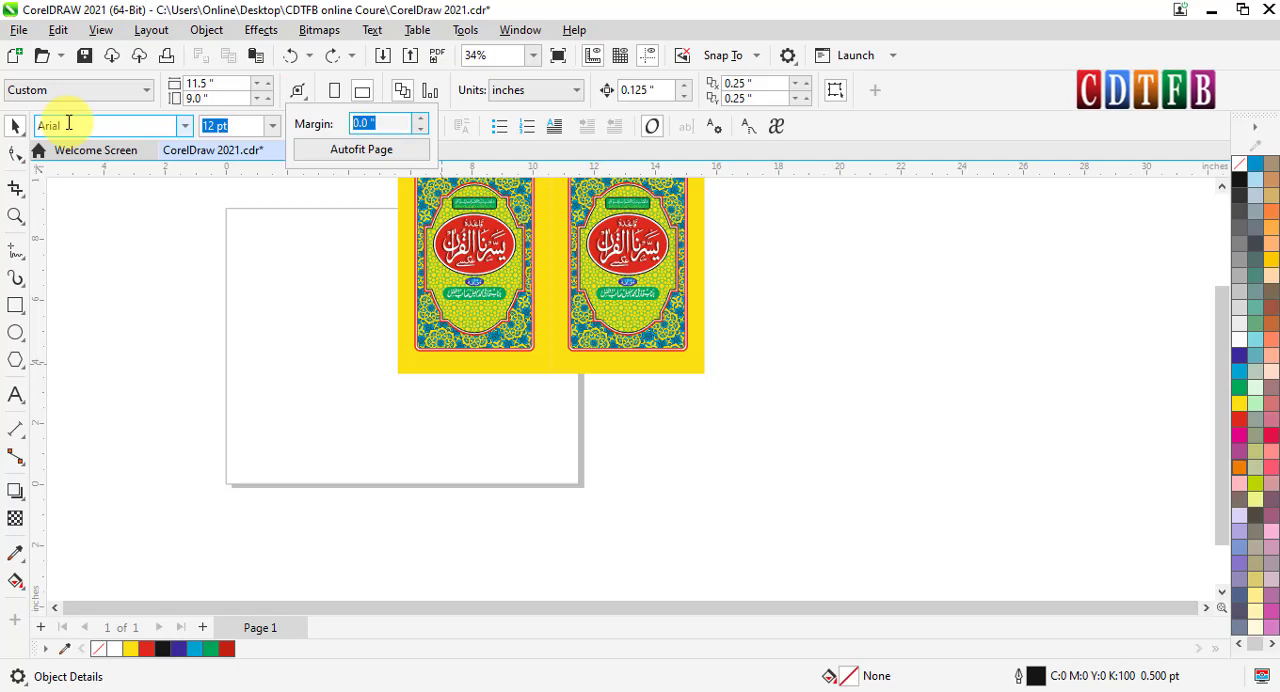
{"action": "left_click", "coordinate": [358, 149]}
{"action": "scroll", "coordinate": [671, 410], "scroll_direction": "up", "scroll_amount": 3}
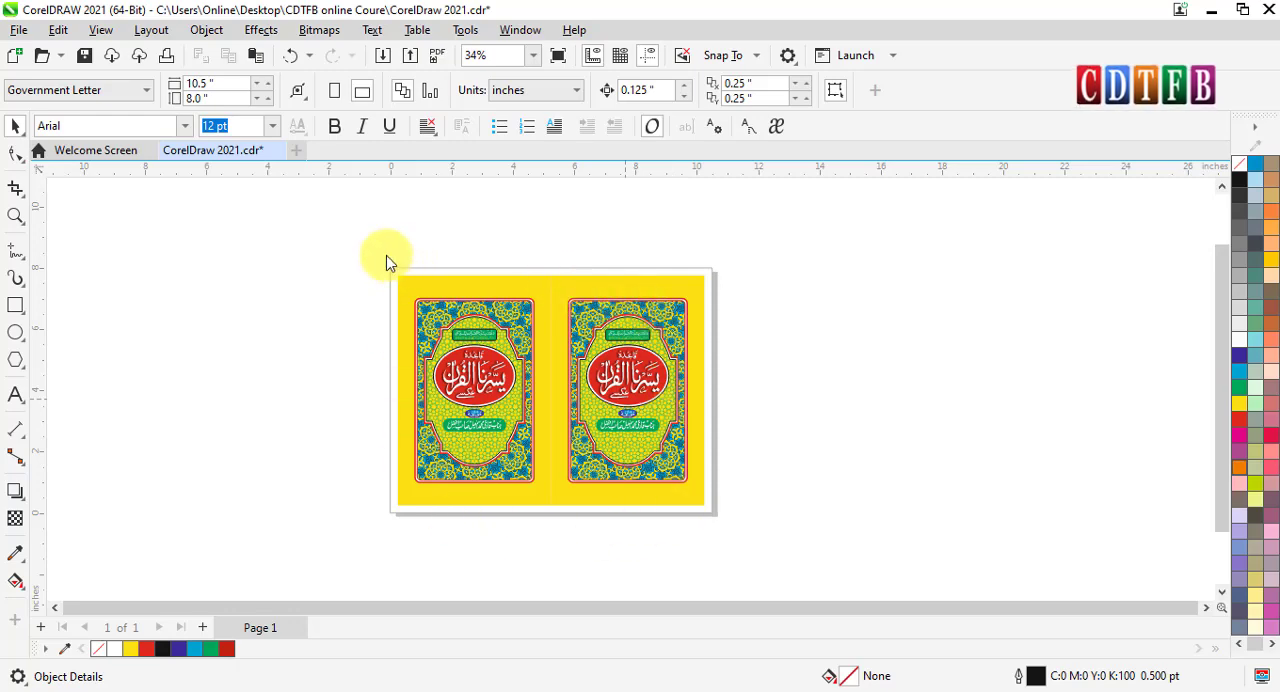
- Move the grouped artwork off the page's lower-left corner, centred at about X -4.3 and Y 1.0 inches, and deselect it
{"action": "left_click", "coordinate": [640, 343]}
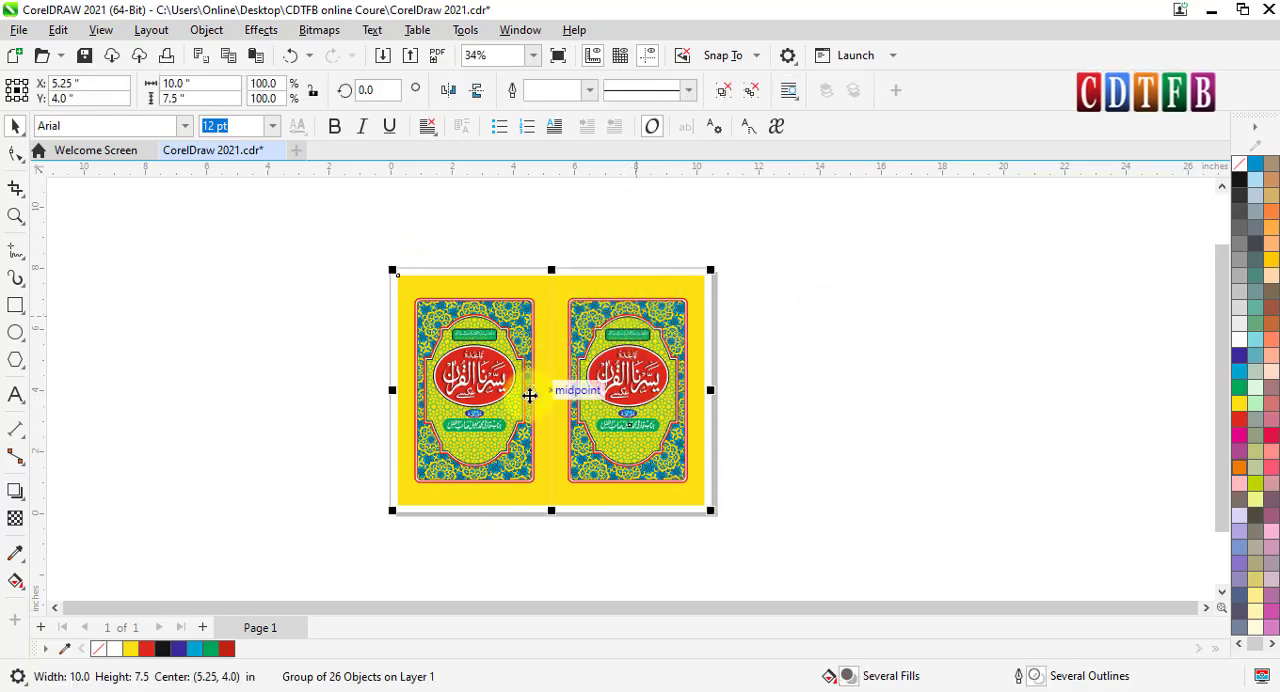
{"action": "left_click_drag", "start_coordinate": [522, 424], "coordinate": [320, 286]}
{"action": "left_click_drag", "start_coordinate": [373, 360], "coordinate": [342, 512]}
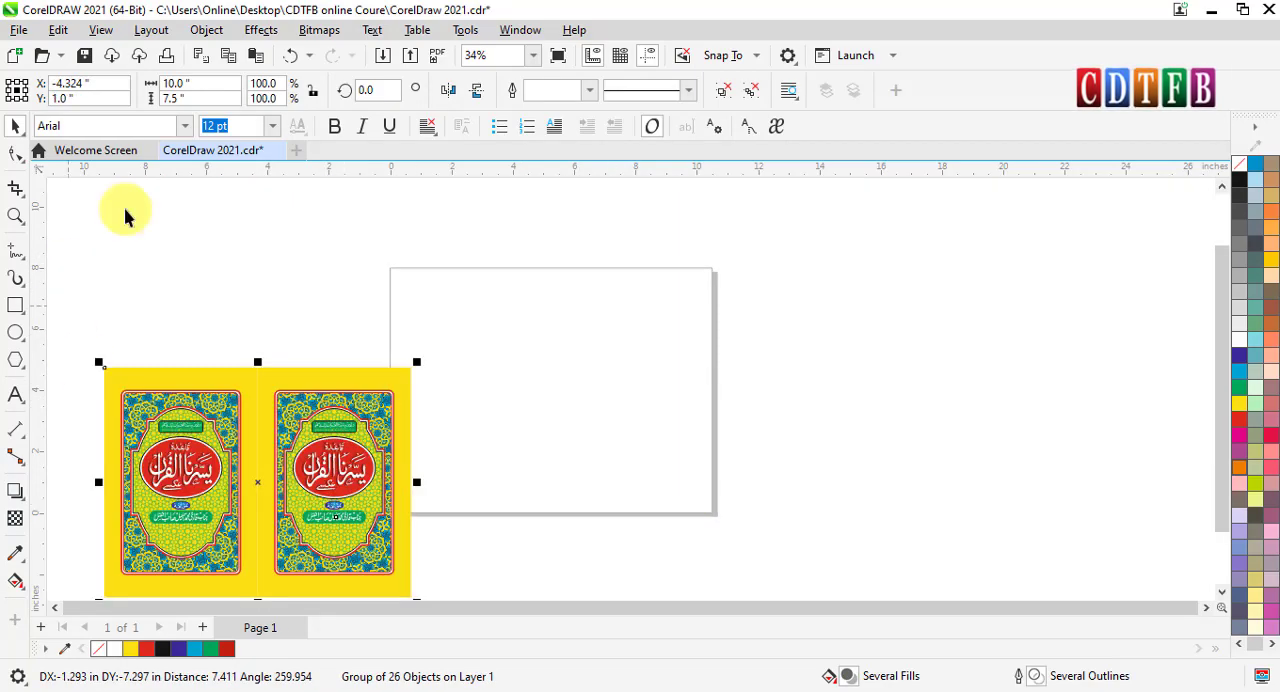
{"action": "left_click", "coordinate": [315, 249]}
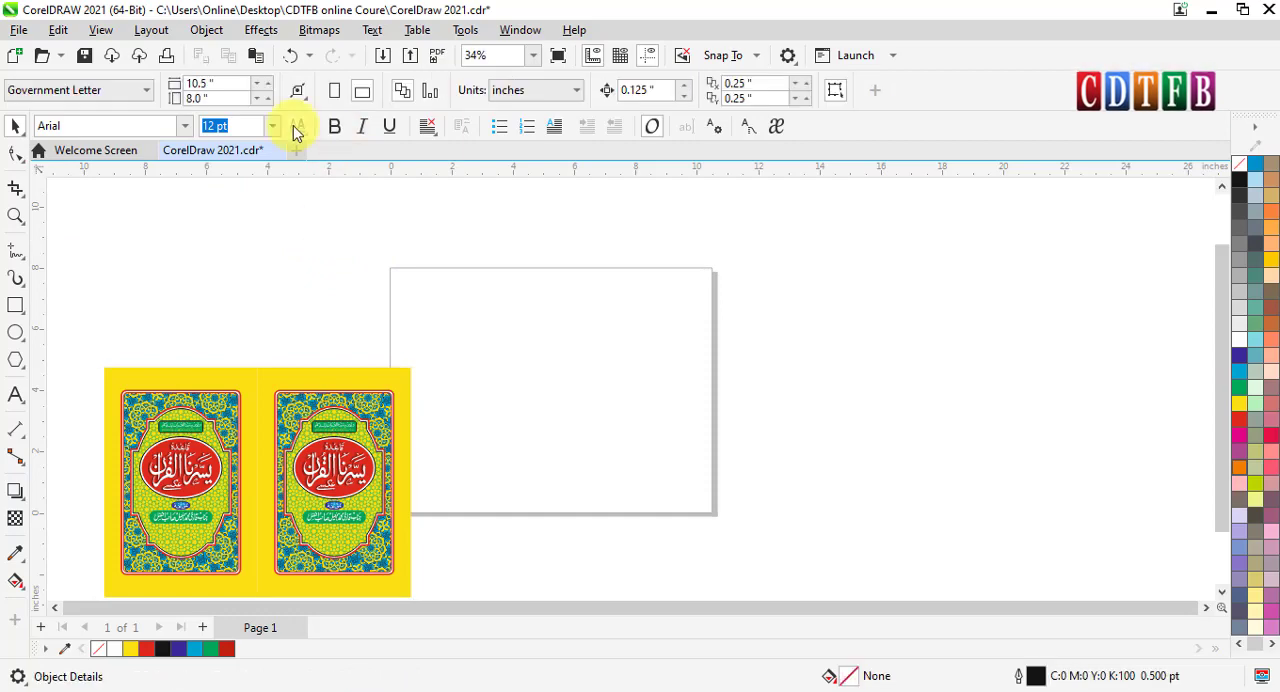
- Set the Autofit Page margin to 0, fit the page exactly to the moved artwork, and zoom to the page
{"action": "left_click", "coordinate": [299, 93]}
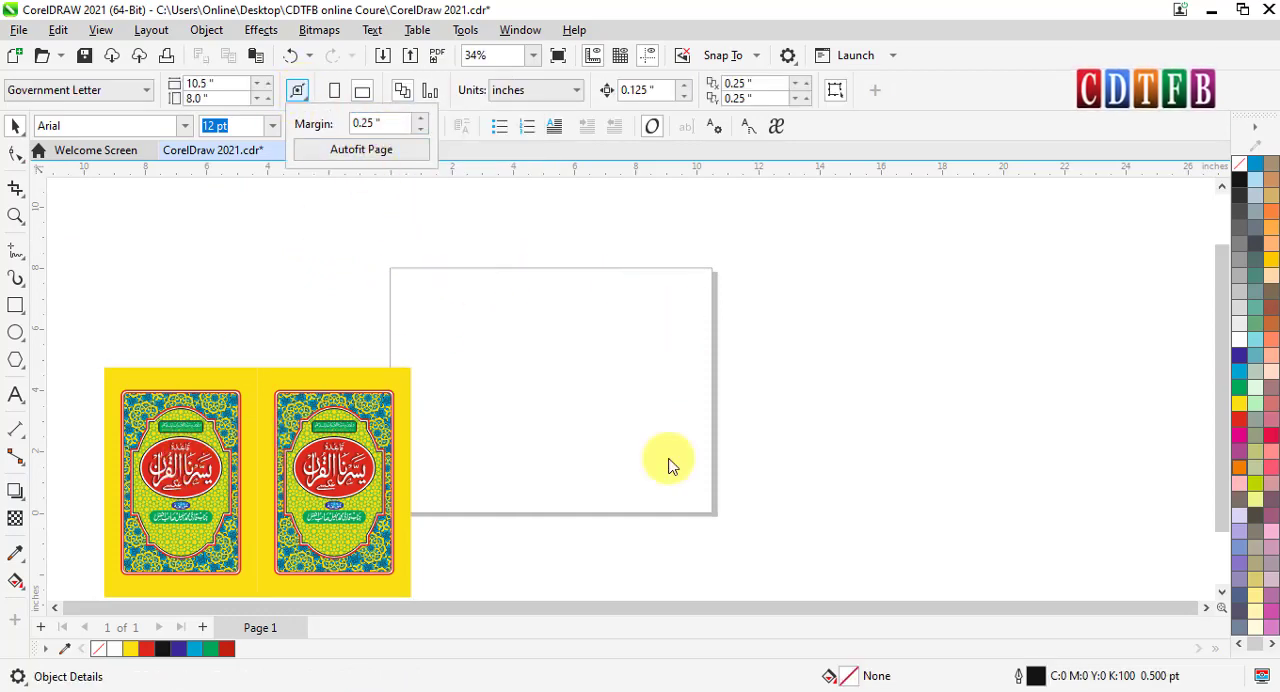
{"action": "left_click", "coordinate": [384, 125]}
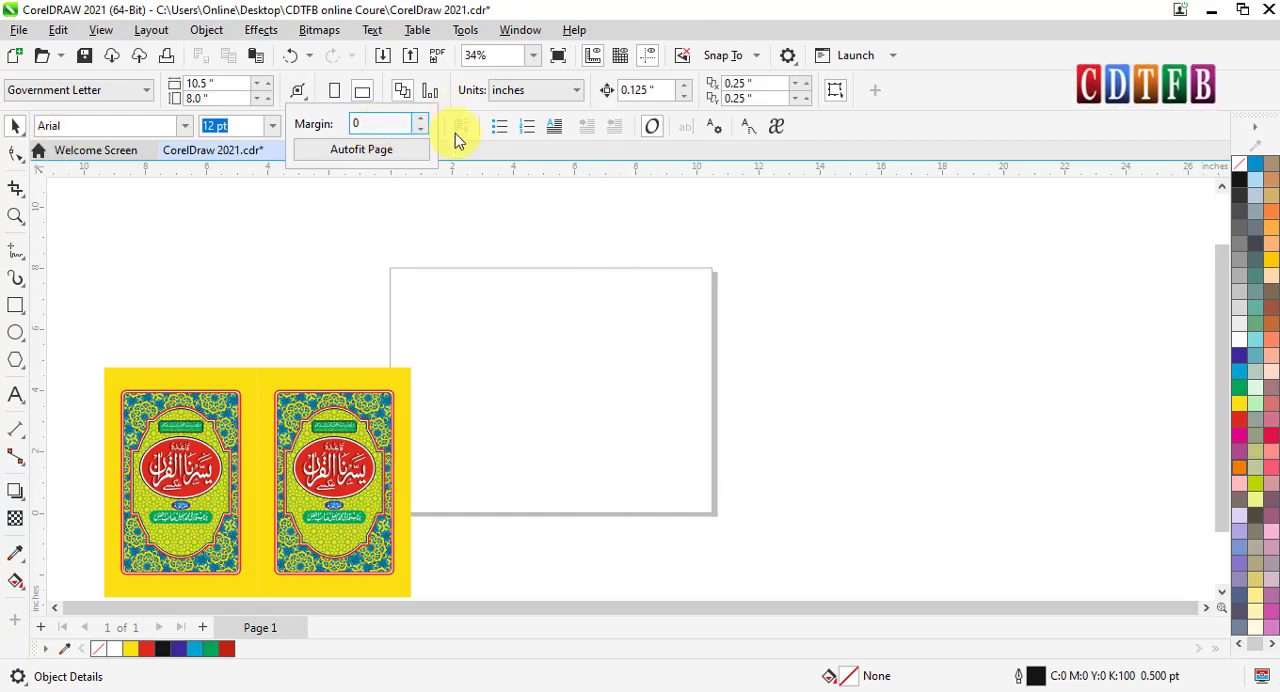
{"action": "left_click", "coordinate": [400, 150]}
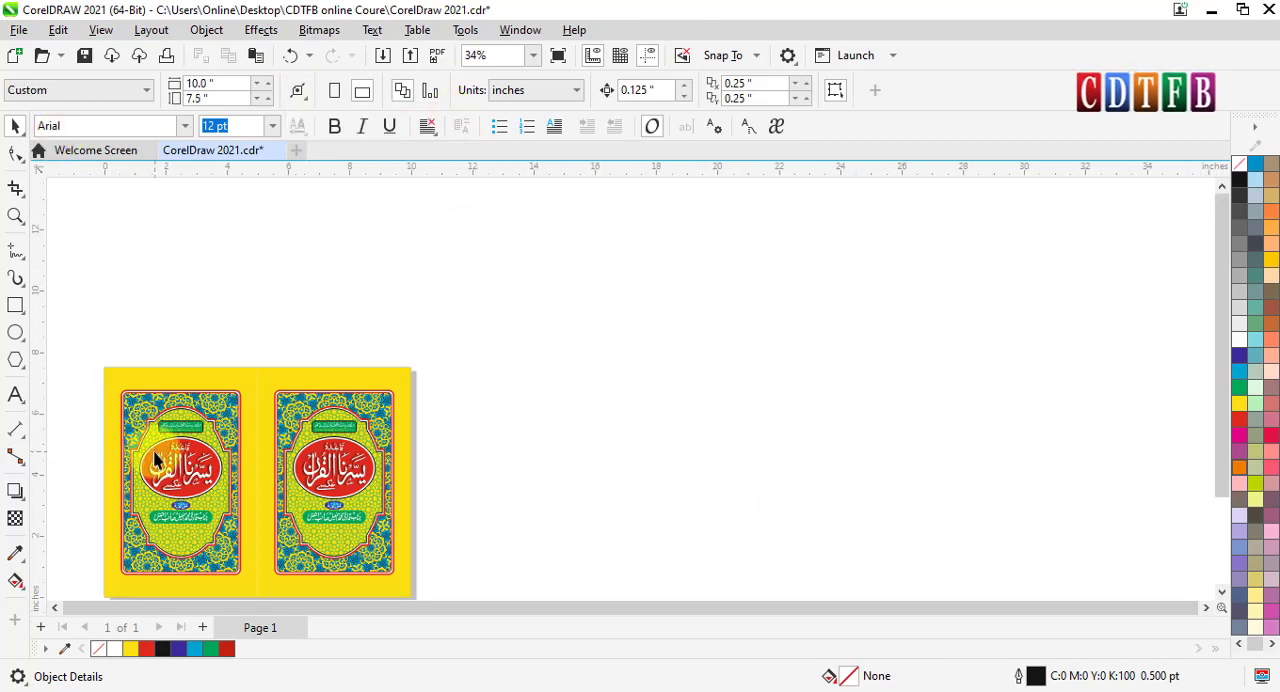
{"action": "key", "text": "shift+F4"}
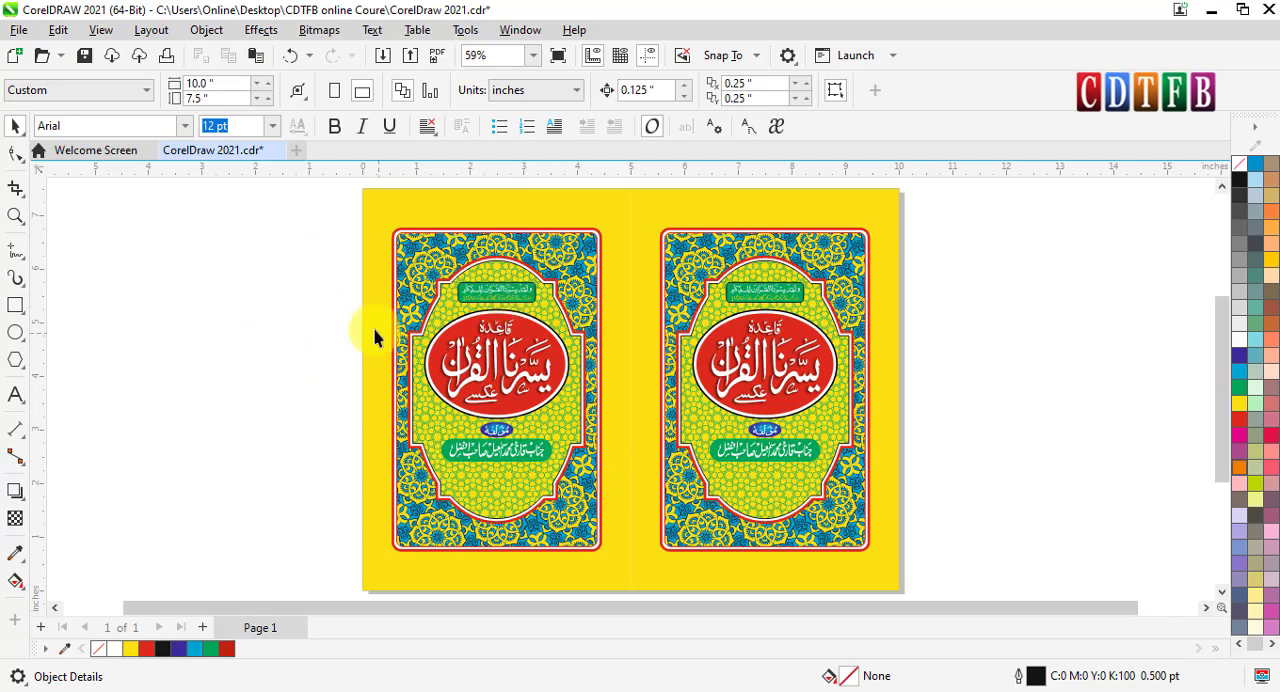
- Move the grouped artwork about 4.2 inches right and 2 inches up, partly off the page
{"action": "scroll", "coordinate": [375, 337], "scroll_direction": "down", "scroll_amount": 1}
{"action": "left_click_drag", "start_coordinate": [464, 382], "coordinate": [643, 307]}
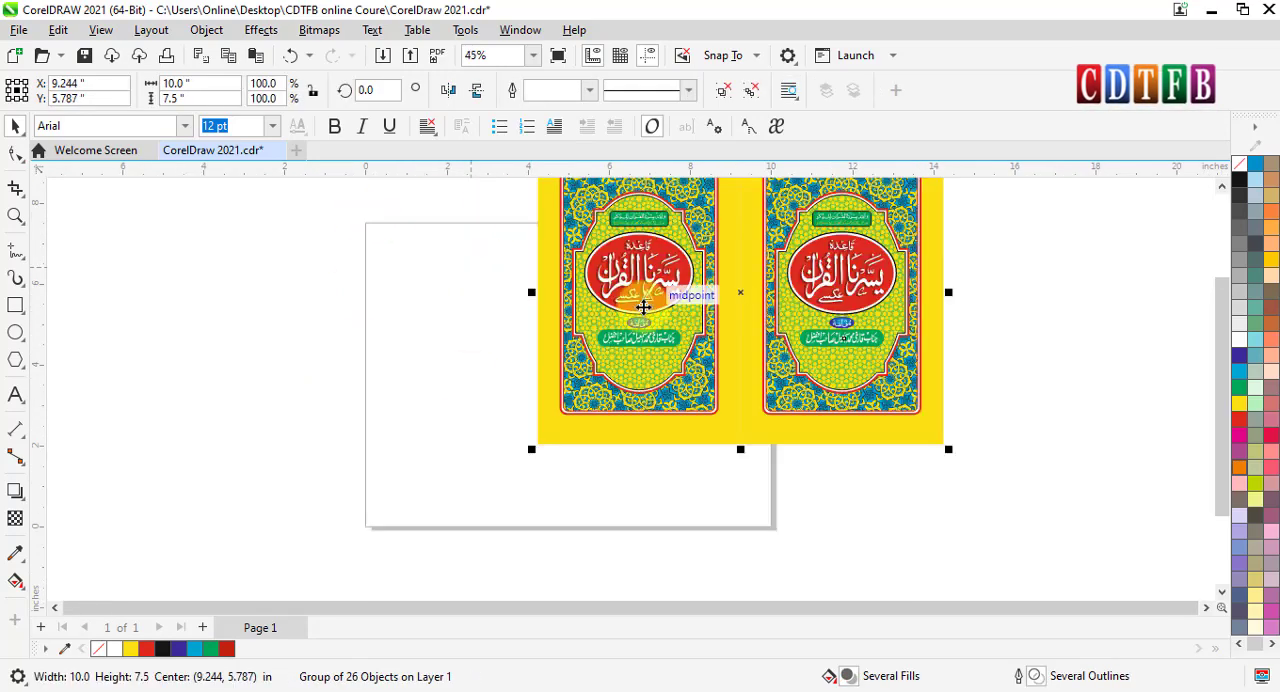
- Set the Autofit Page margin to 1 inch, fit the page around the artwork, and zoom to the resized page
{"action": "left_click", "coordinate": [283, 271]}
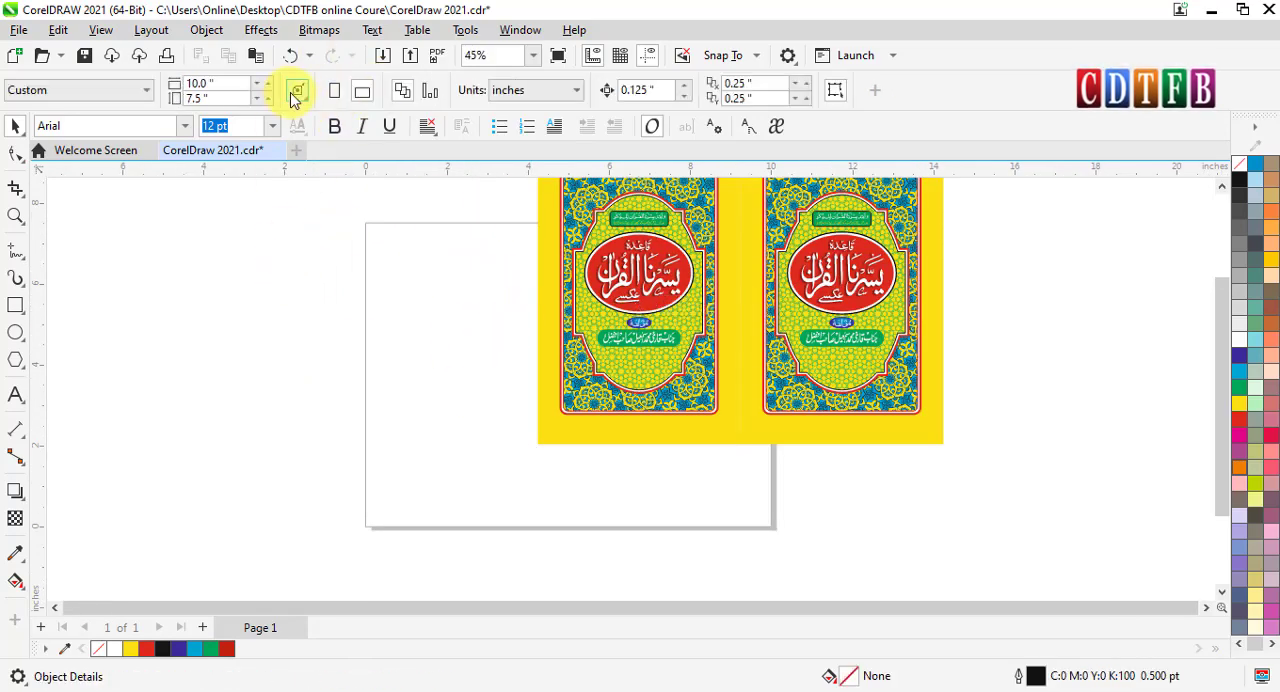
{"action": "left_click", "coordinate": [297, 93]}
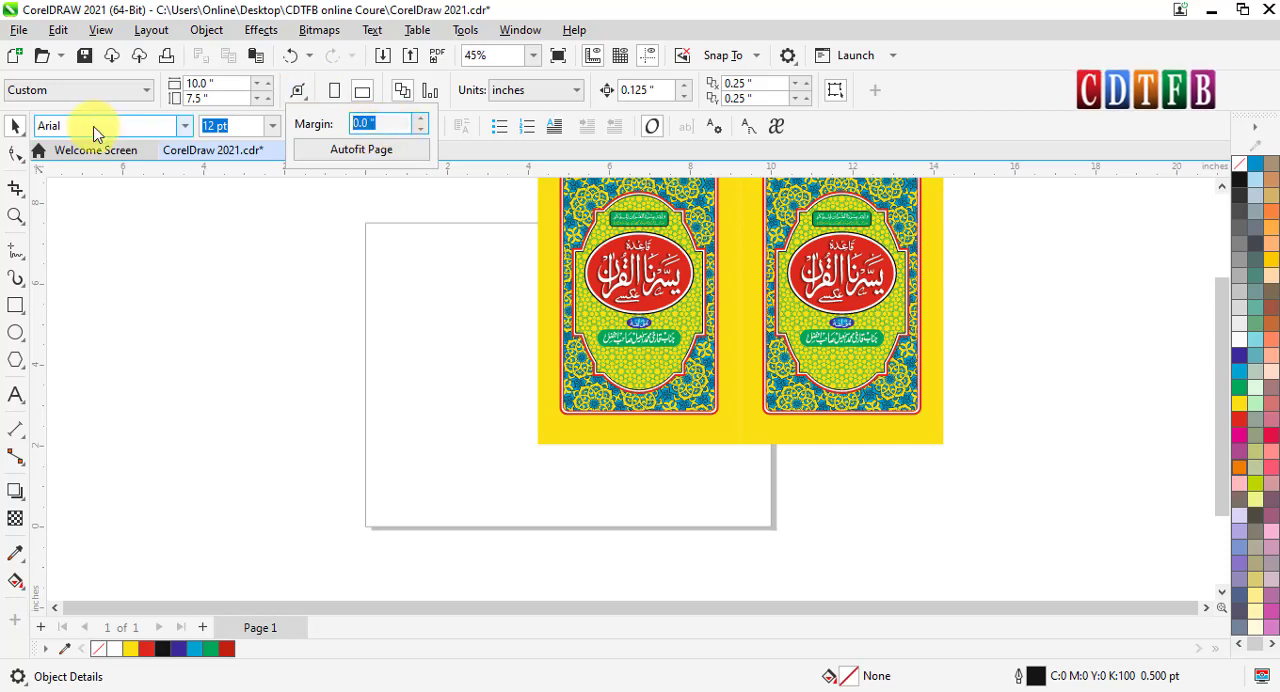
{"action": "type", "text": "1"}
{"action": "left_click", "coordinate": [365, 152]}
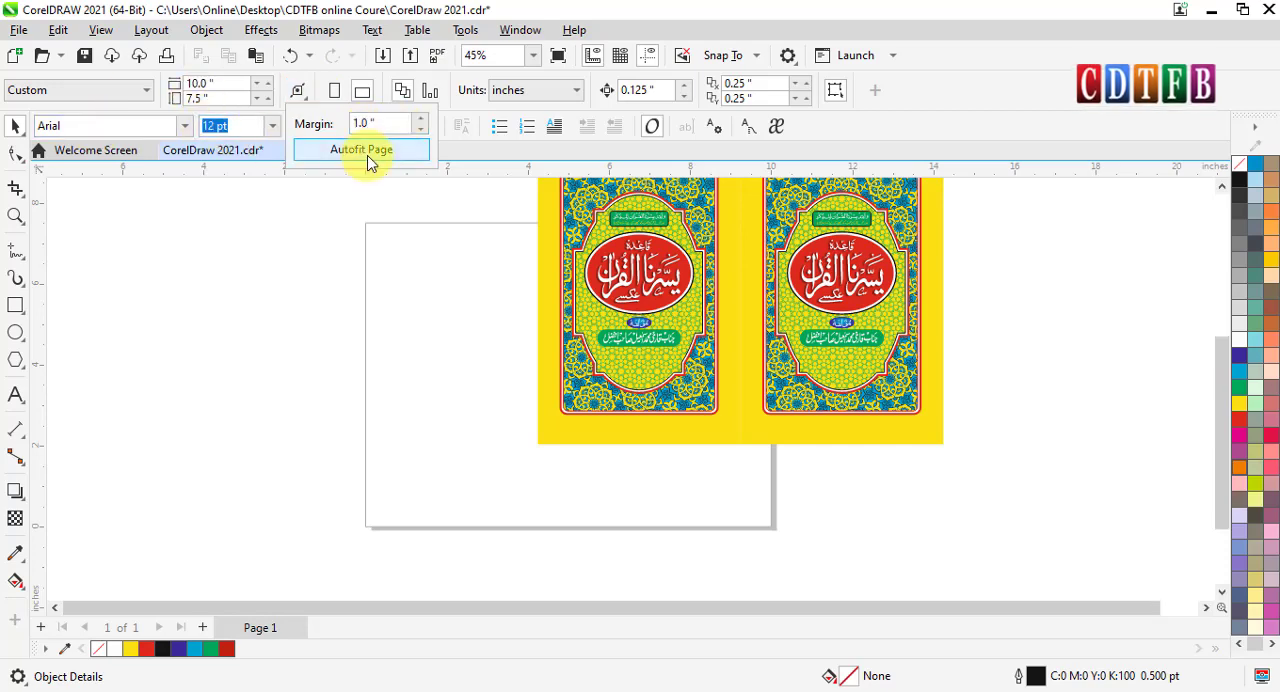
{"action": "scroll", "coordinate": [889, 354], "scroll_direction": "down", "scroll_amount": 1}
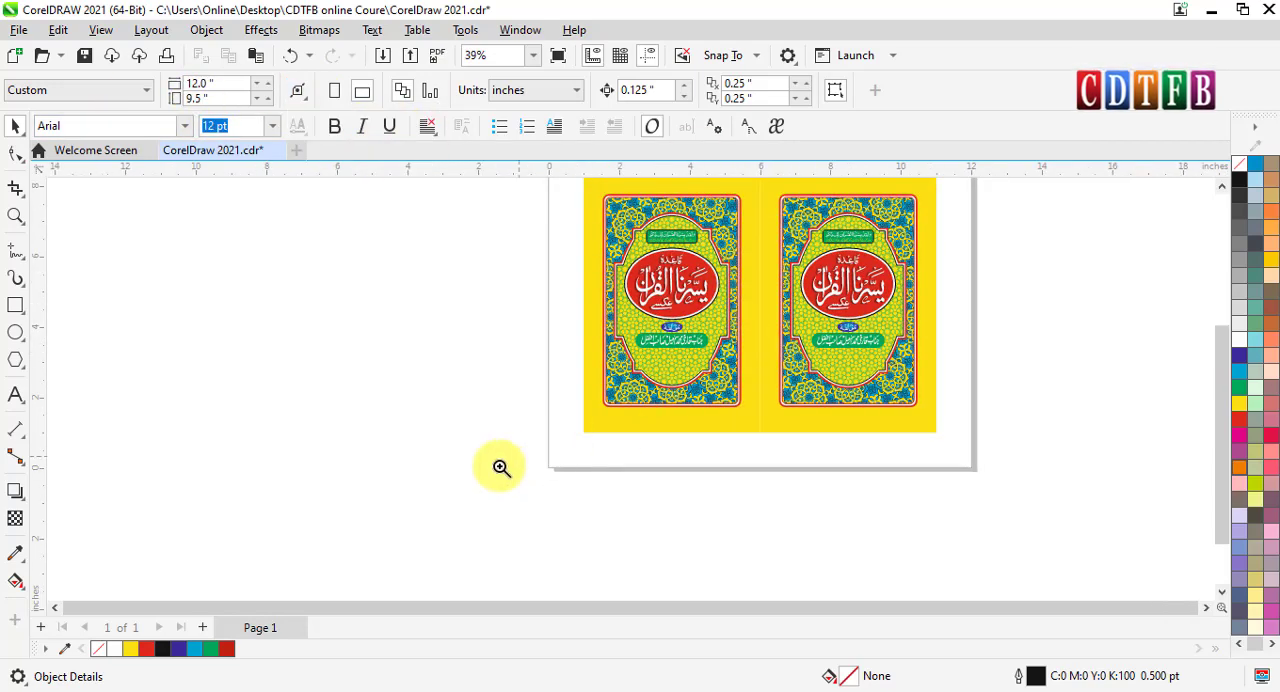
{"action": "left_click_drag", "start_coordinate": [518, 485], "coordinate": [1023, 74]}
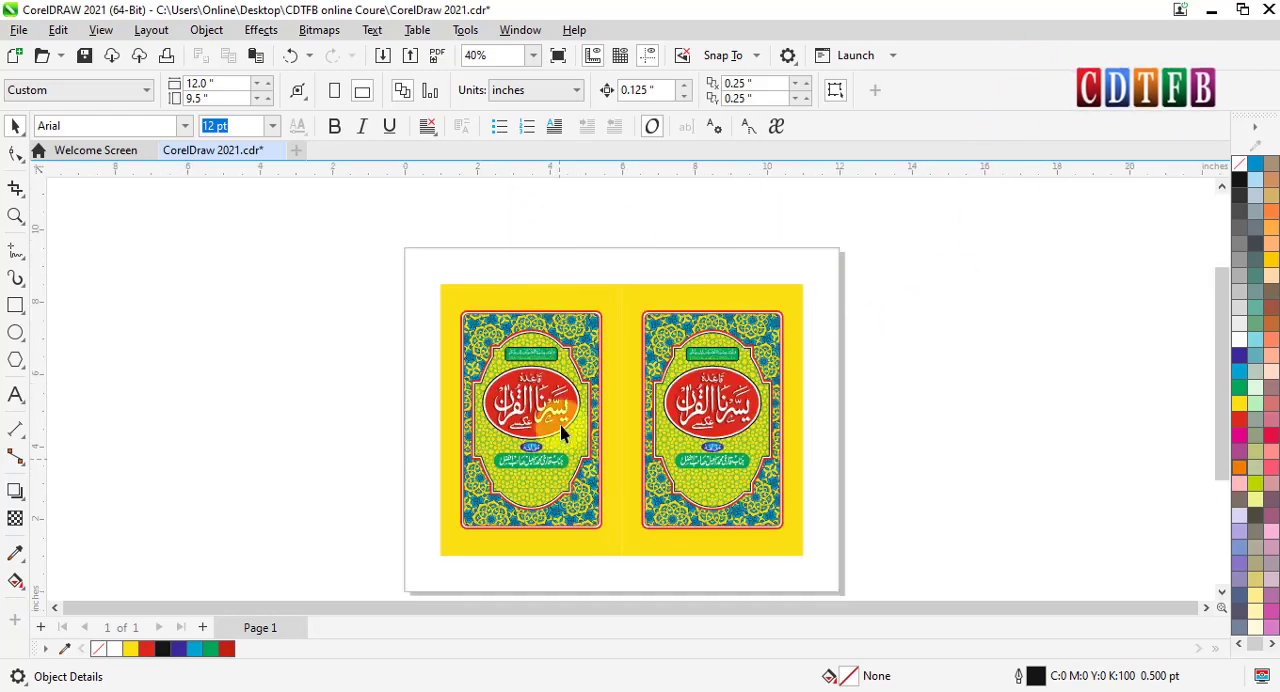
{"action": "scroll", "coordinate": [693, 397], "scroll_direction": "down", "scroll_amount": 1}
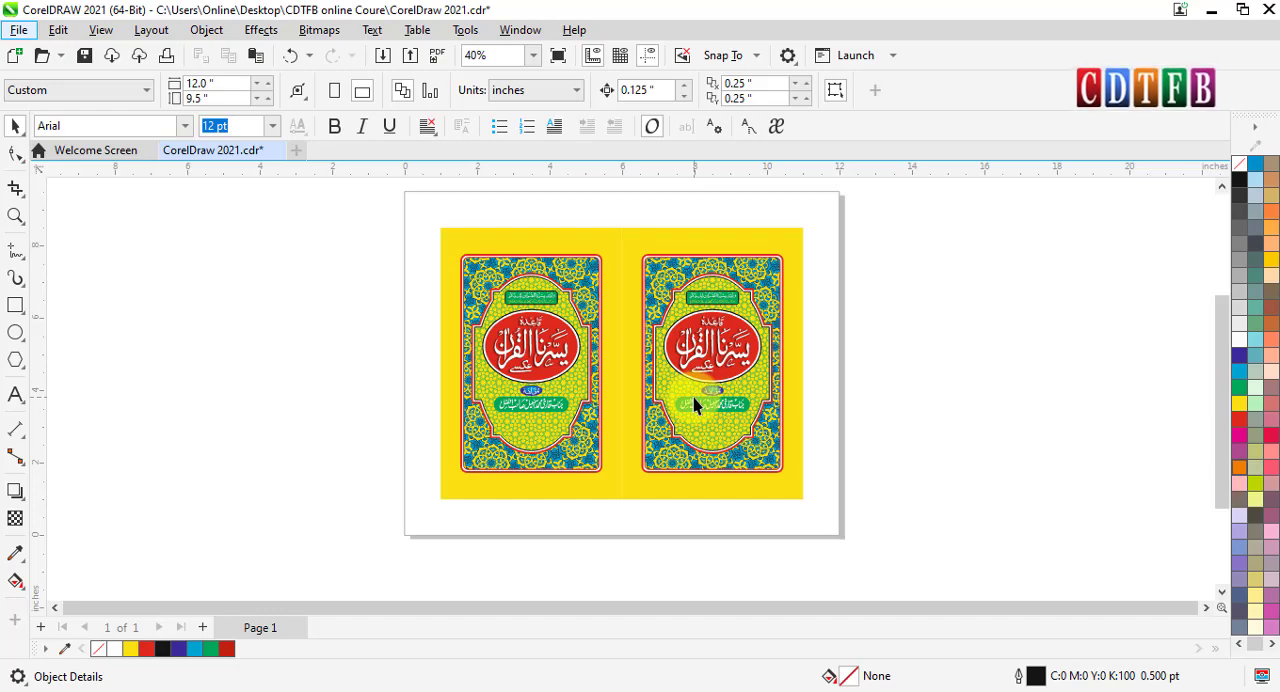
- Switch to Multipage View and add a second page after page 1
{"action": "left_click", "coordinate": [101, 30]}
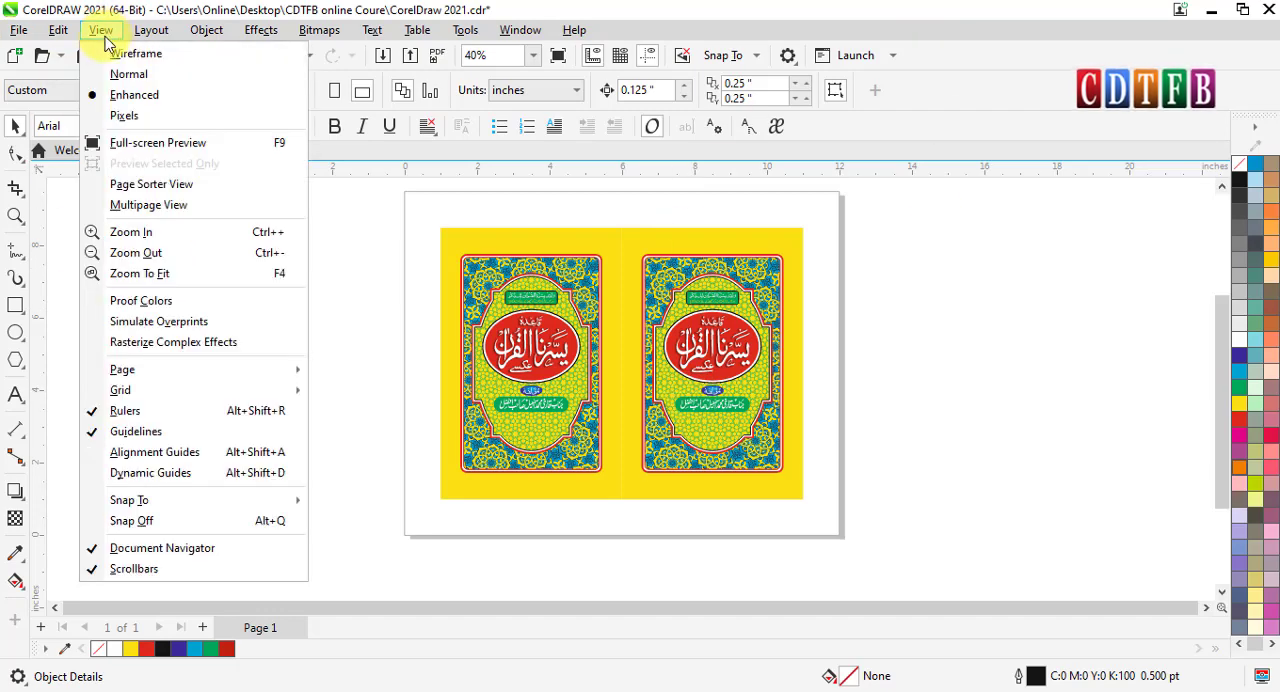
{"action": "left_click", "coordinate": [160, 205]}
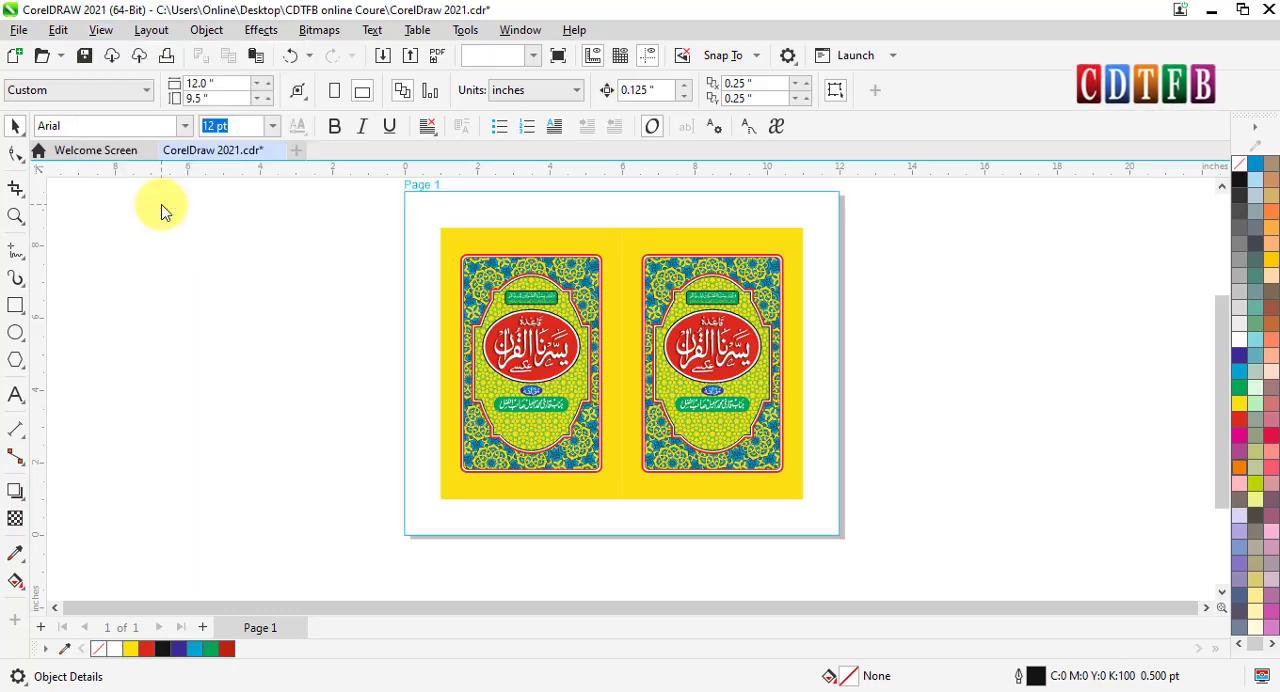
{"action": "scroll", "coordinate": [550, 305], "scroll_direction": "up", "scroll_amount": 2}
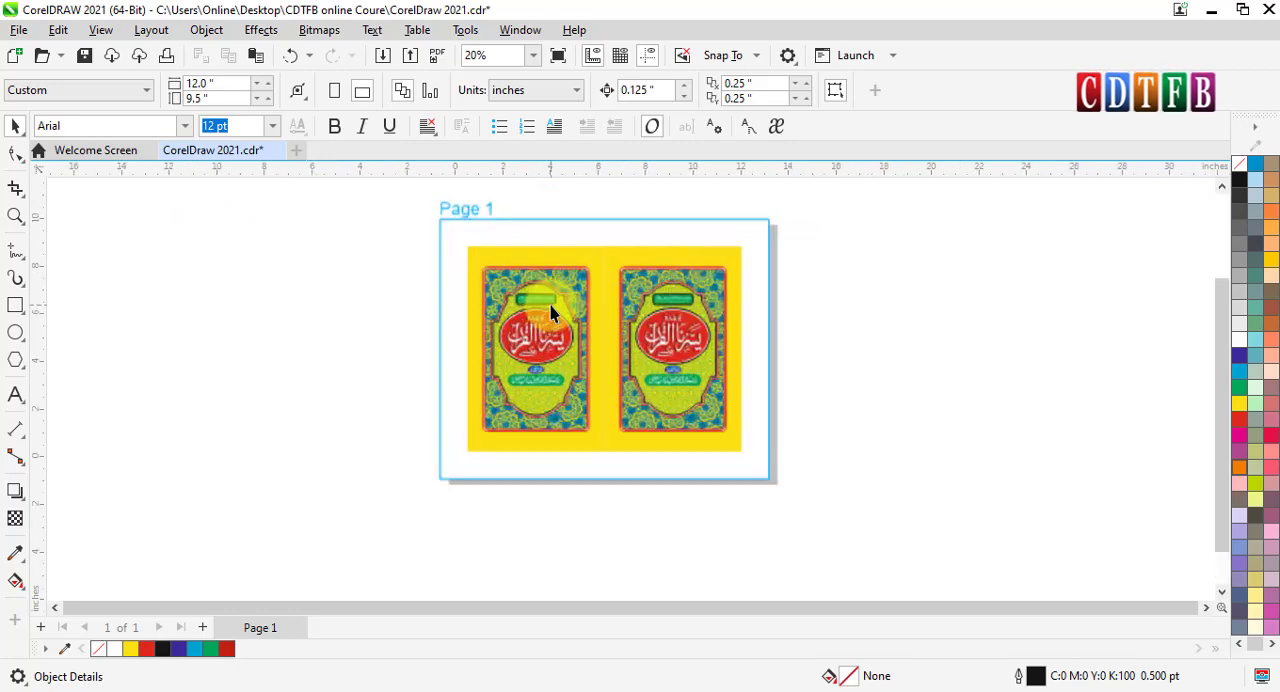
{"action": "left_click", "coordinate": [202, 628]}
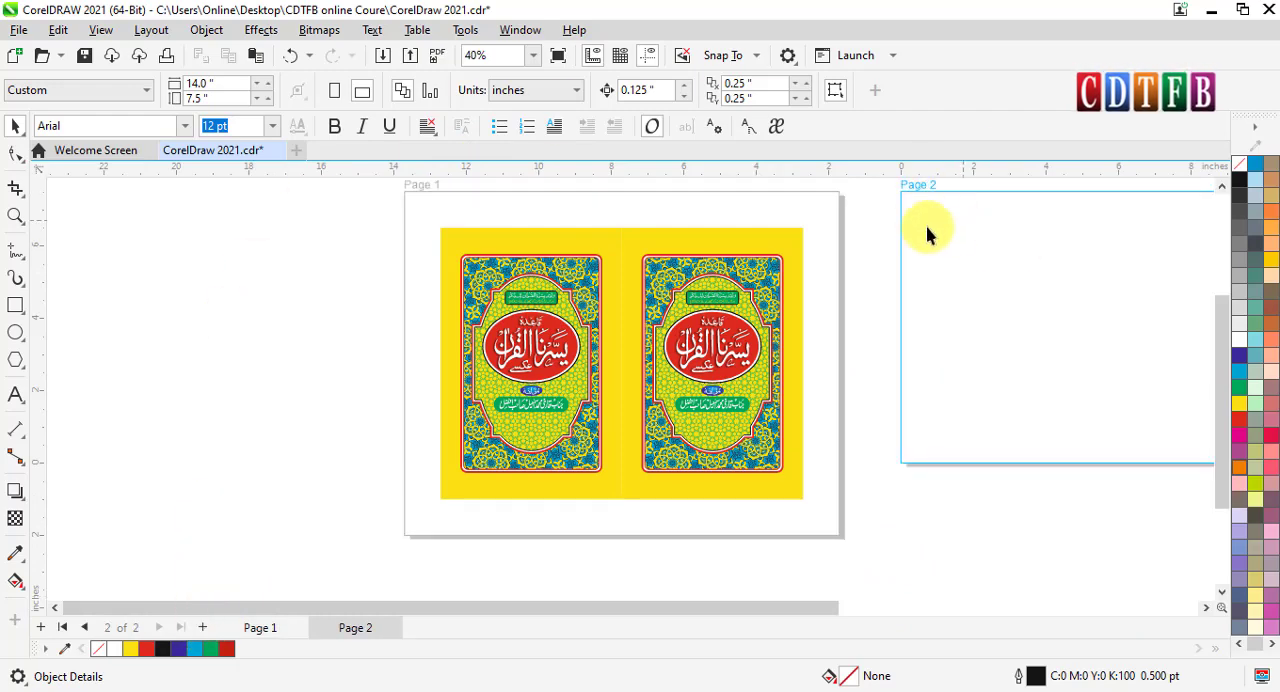
{"action": "scroll", "coordinate": [845, 460], "scroll_direction": "down", "scroll_amount": 2}
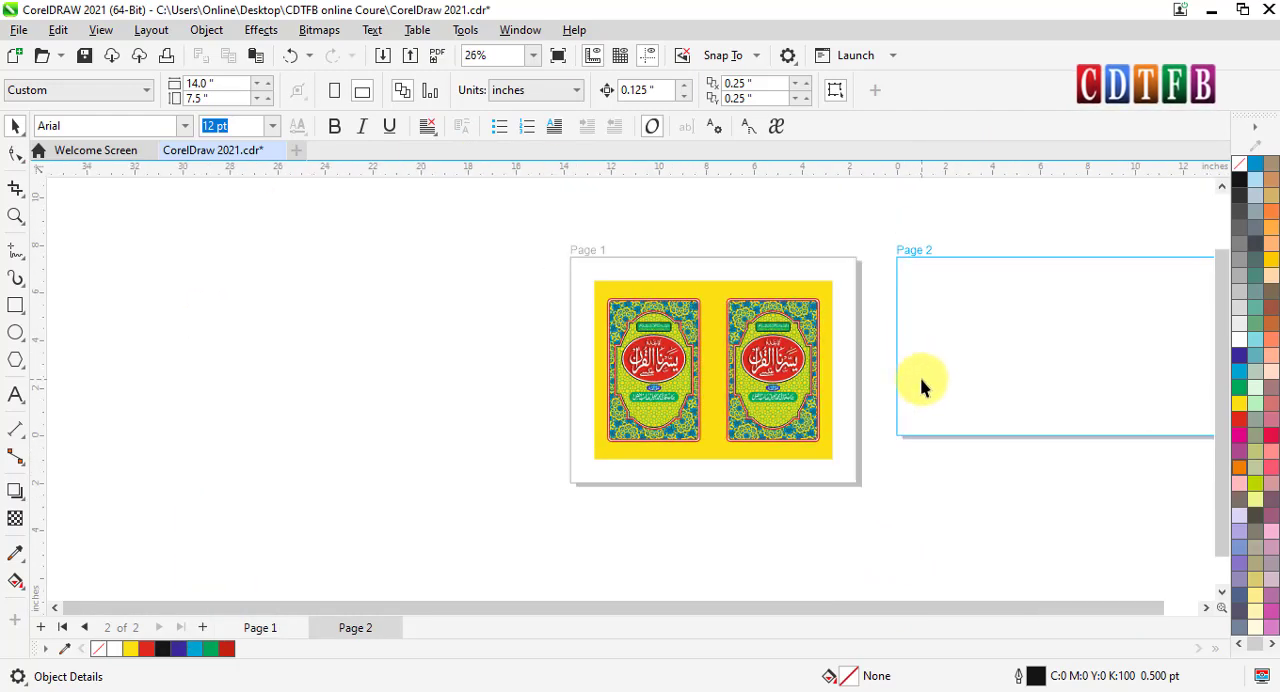
{"action": "left_click", "coordinate": [1206, 607]}
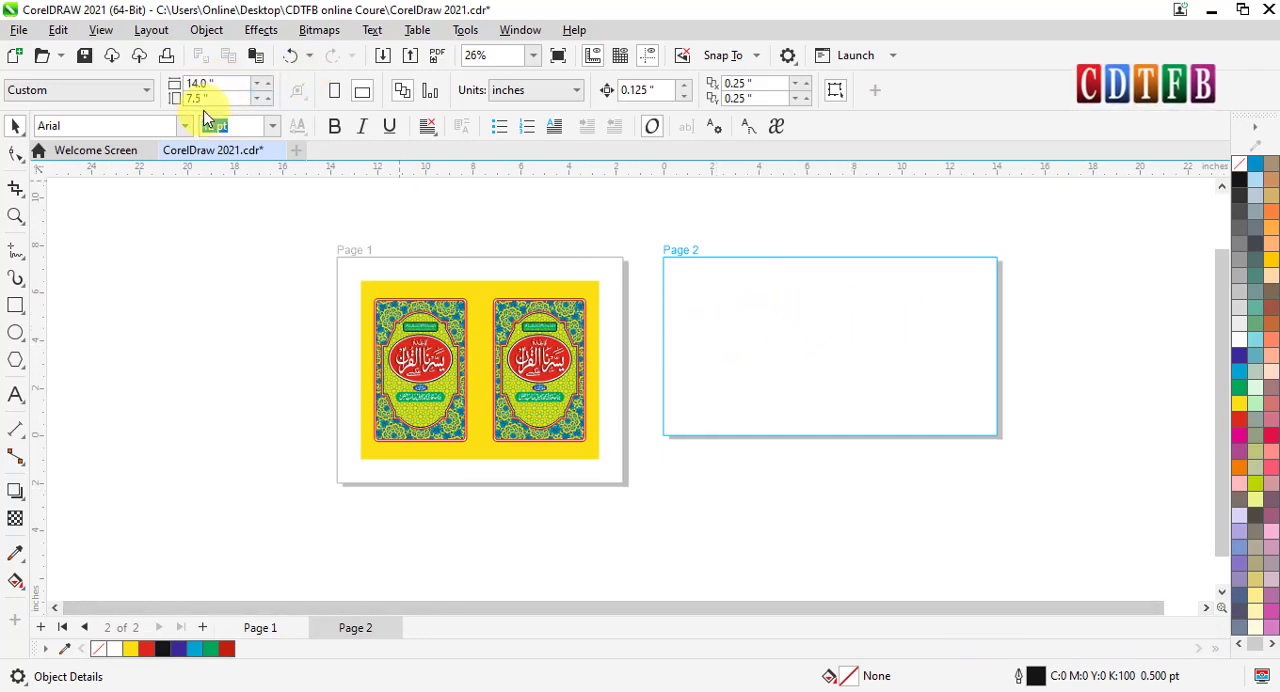
- Set the width of page 2 to 12 inches
{"action": "left_click", "coordinate": [513, 275]}
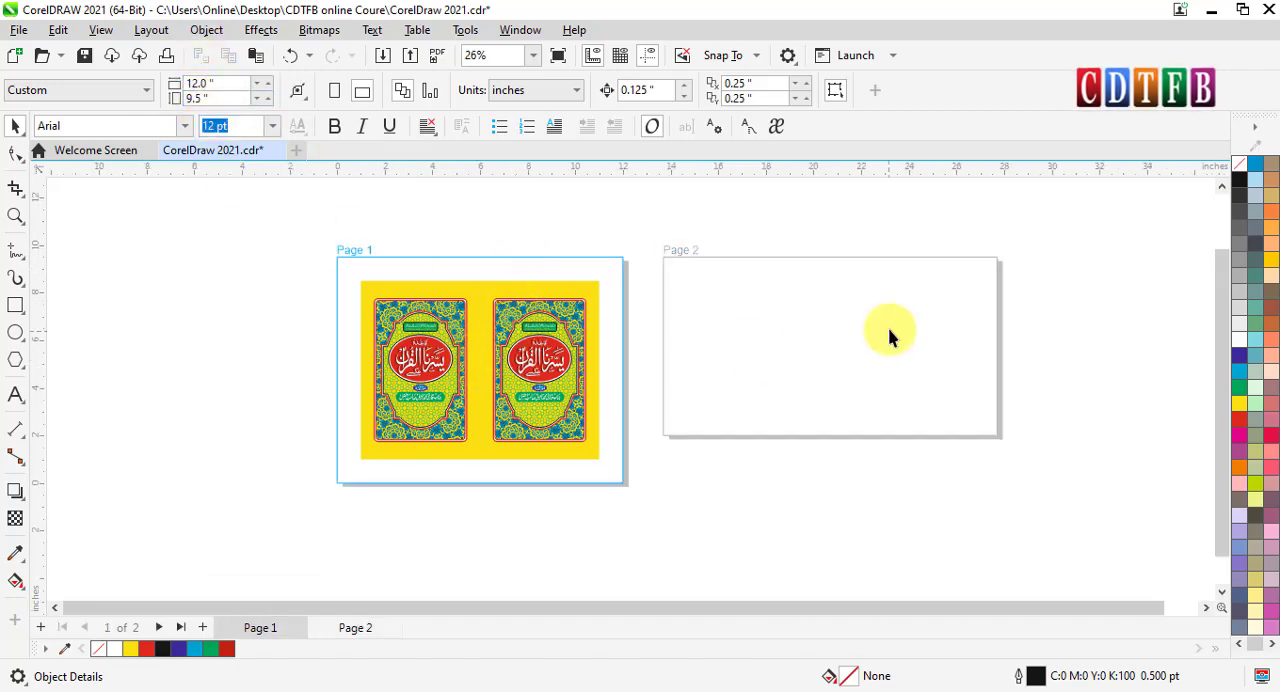
{"action": "left_click", "coordinate": [794, 365]}
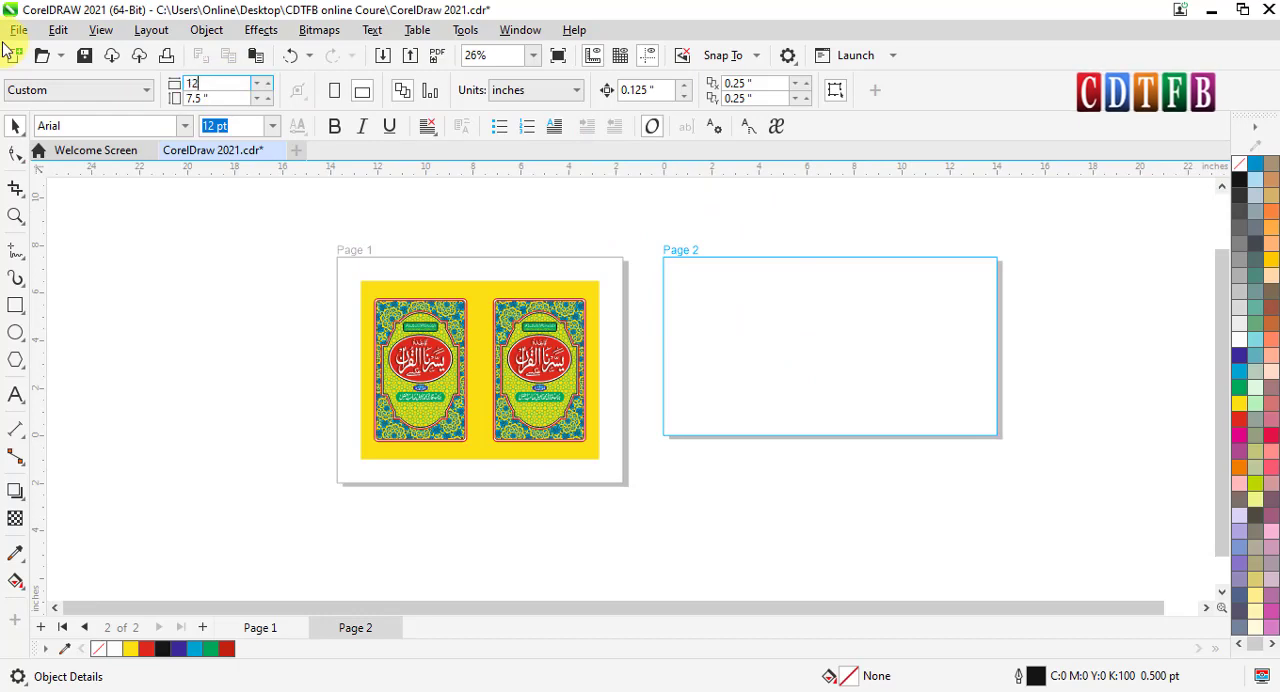
{"action": "type", "text": "12"}
{"action": "key", "text": "Return"}
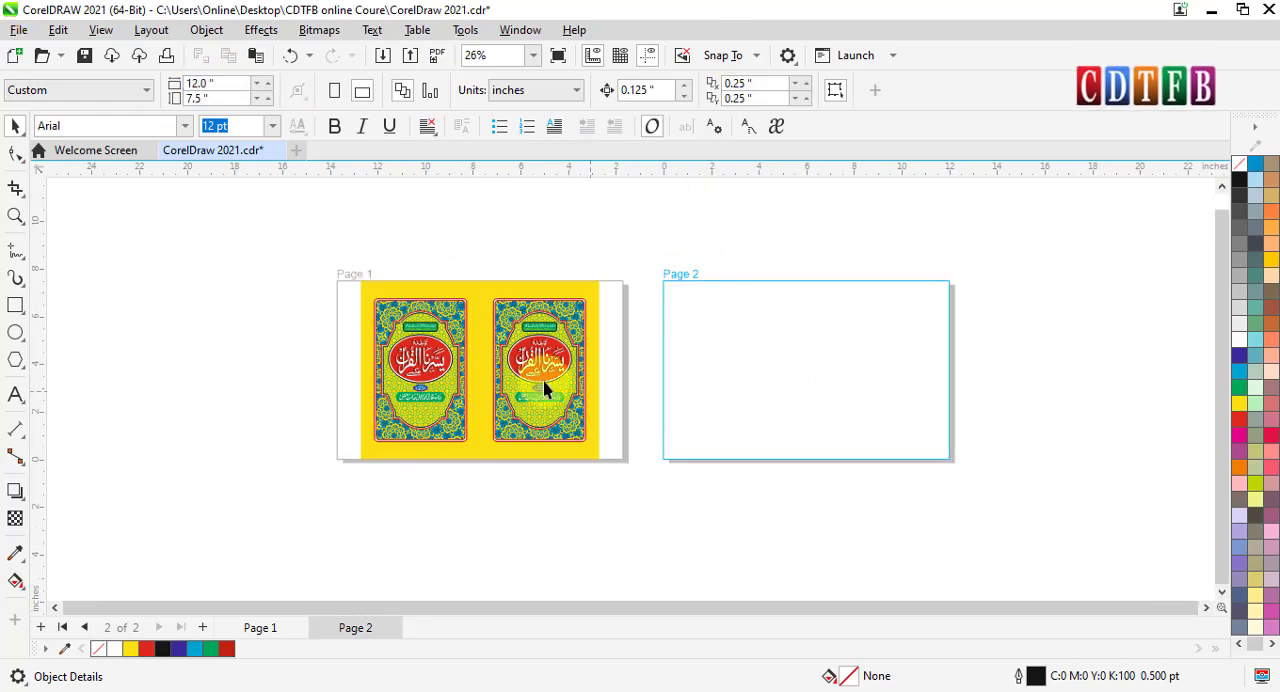
{"action": "left_click", "coordinate": [420, 303]}
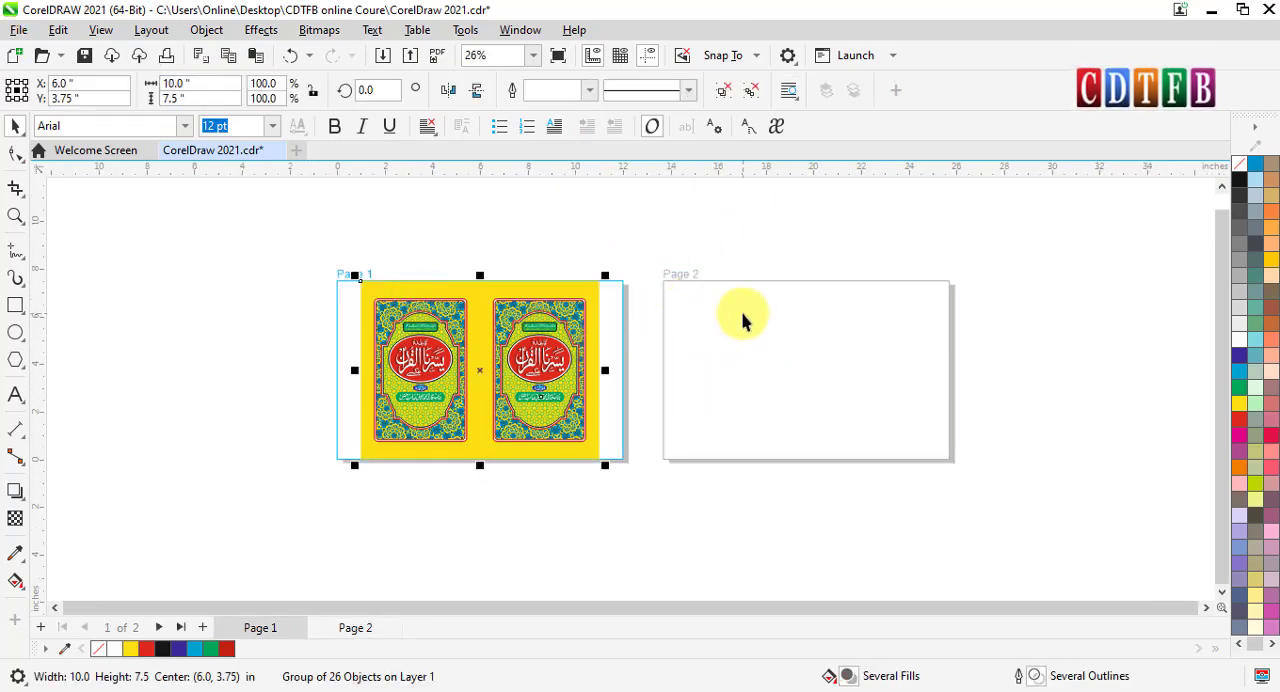
{"action": "left_click", "coordinate": [926, 566]}
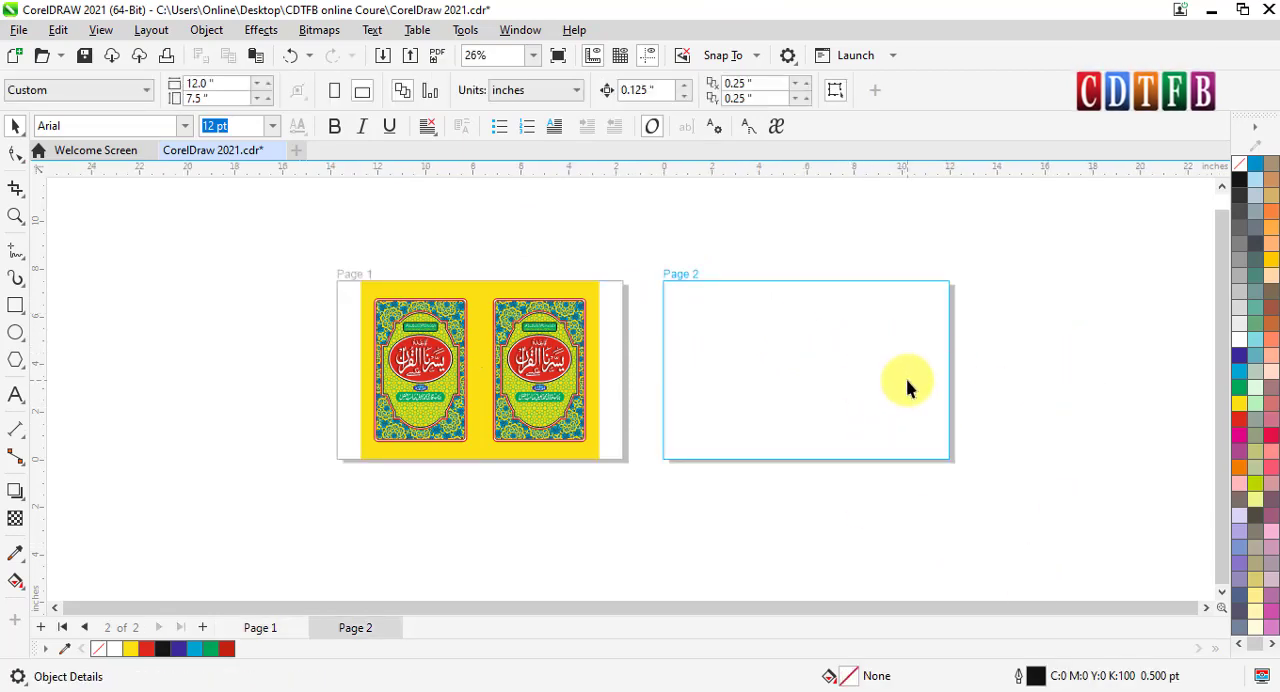
- Add pages 3 and 4 after page 2 and zoom to show all four pages
{"action": "left_click", "coordinate": [200, 627]}
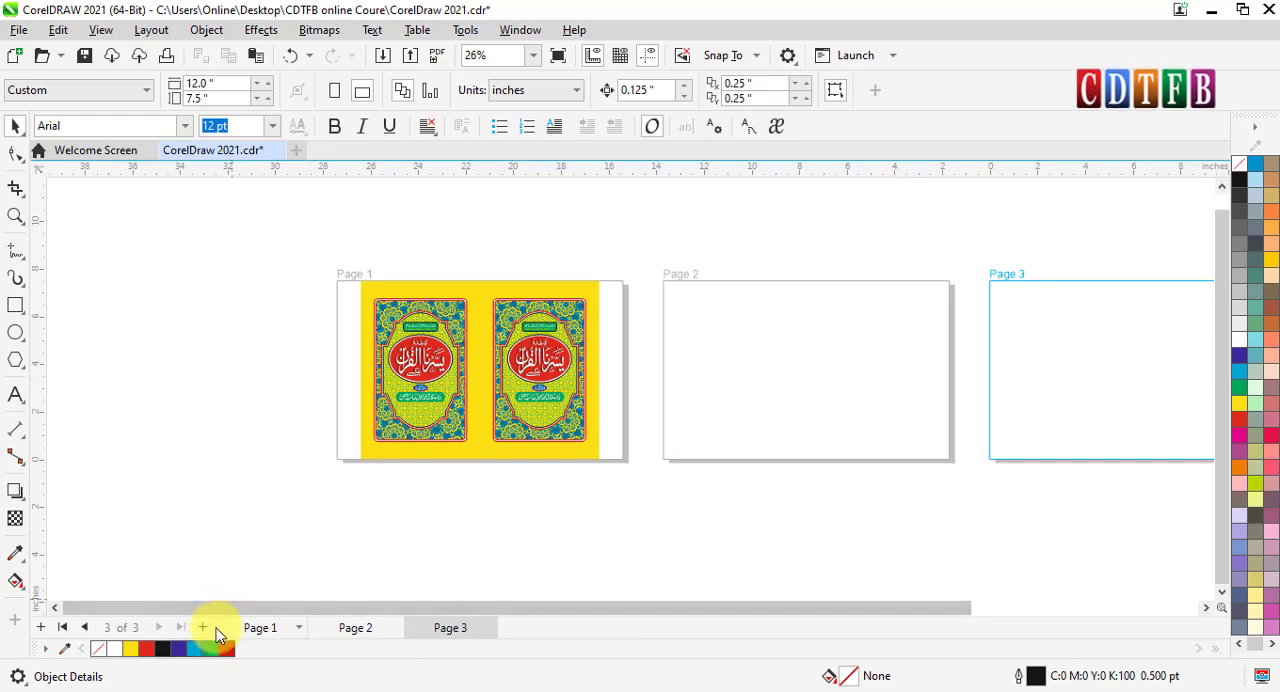
{"action": "left_click", "coordinate": [203, 627]}
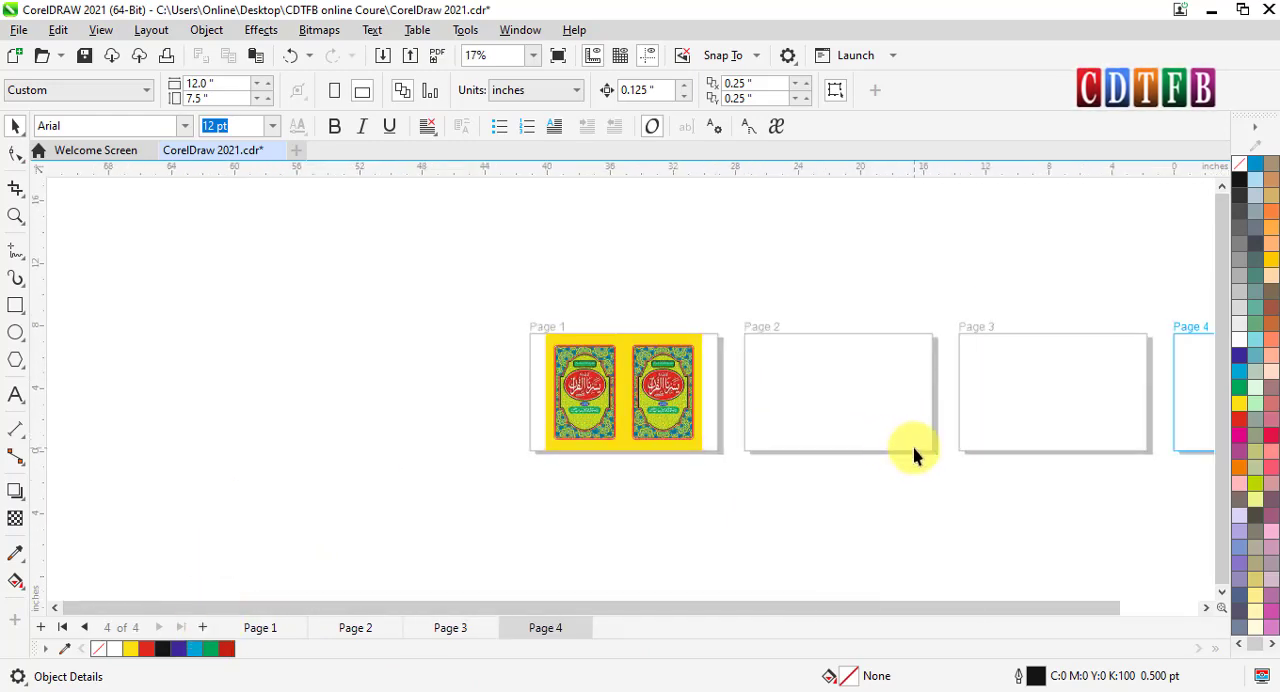
{"action": "left_click", "coordinate": [1206, 608]}
{"action": "left_click", "coordinate": [1208, 609]}
{"action": "key", "text": "F2"}
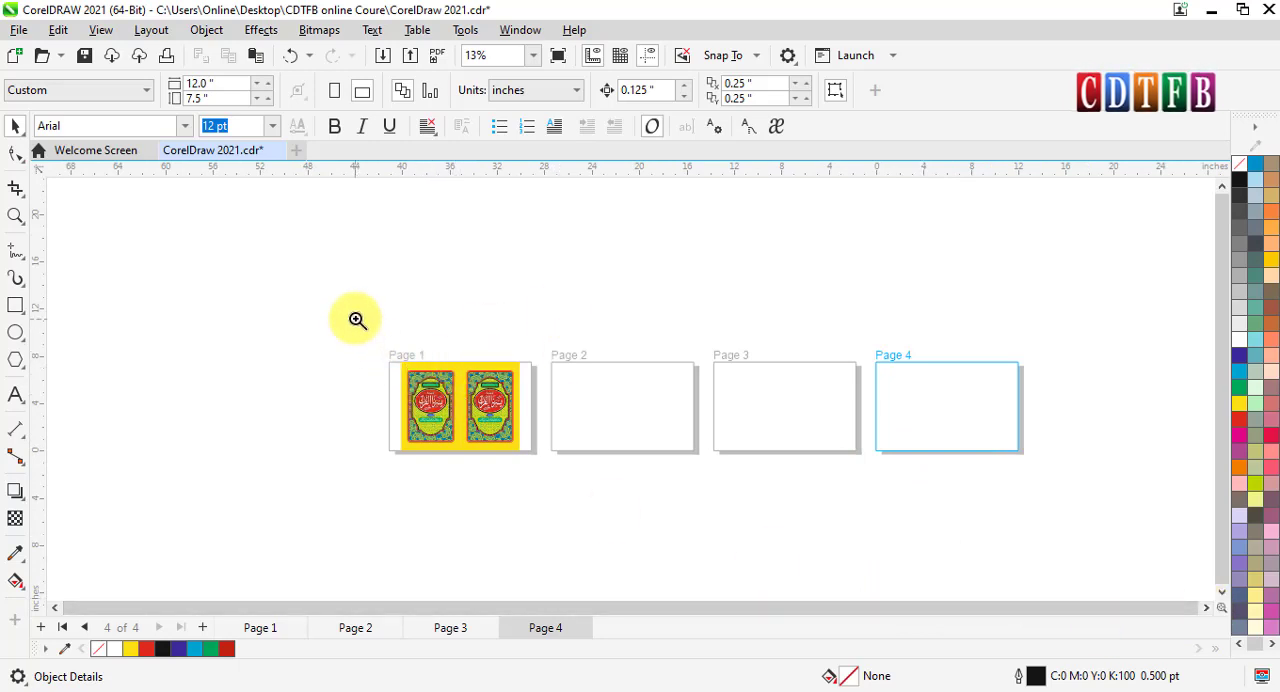
{"action": "left_click_drag", "start_coordinate": [369, 325], "coordinate": [1057, 491]}
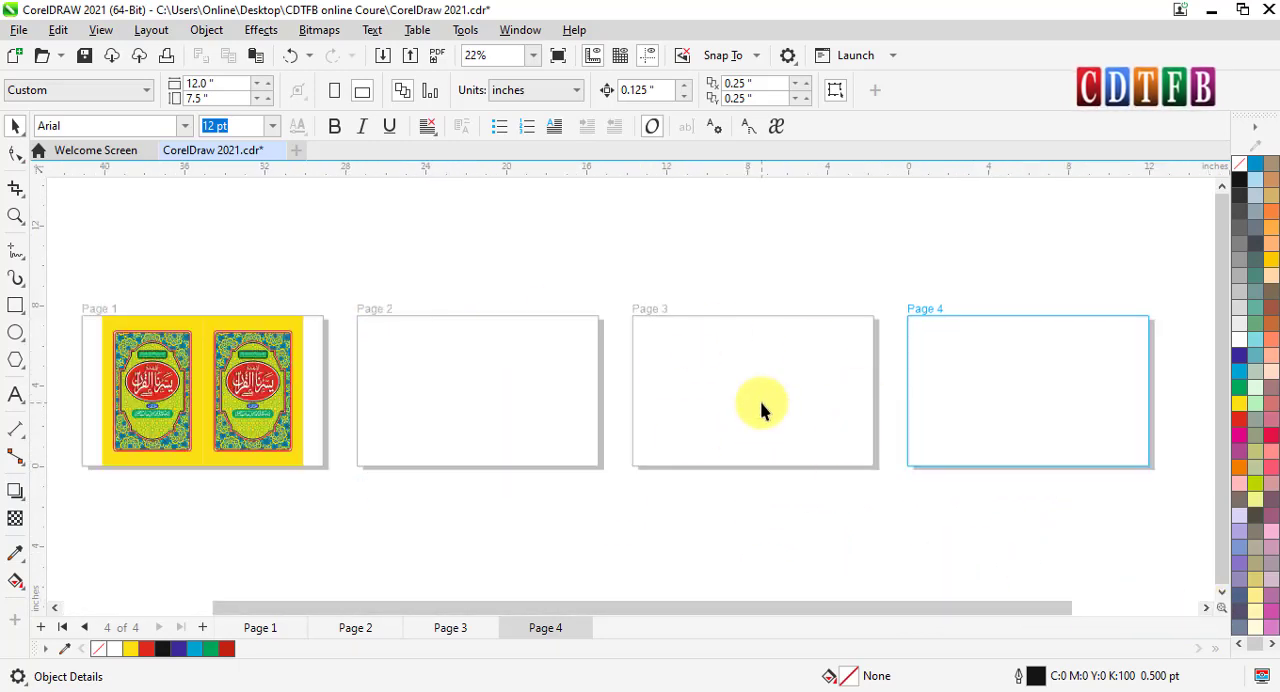
- Draw an ellipse about 2.3 by 2.5 inches on page 2 and a rectangle about 1.7 by 5.1 inches on page 3
{"action": "left_click", "coordinate": [262, 313]}
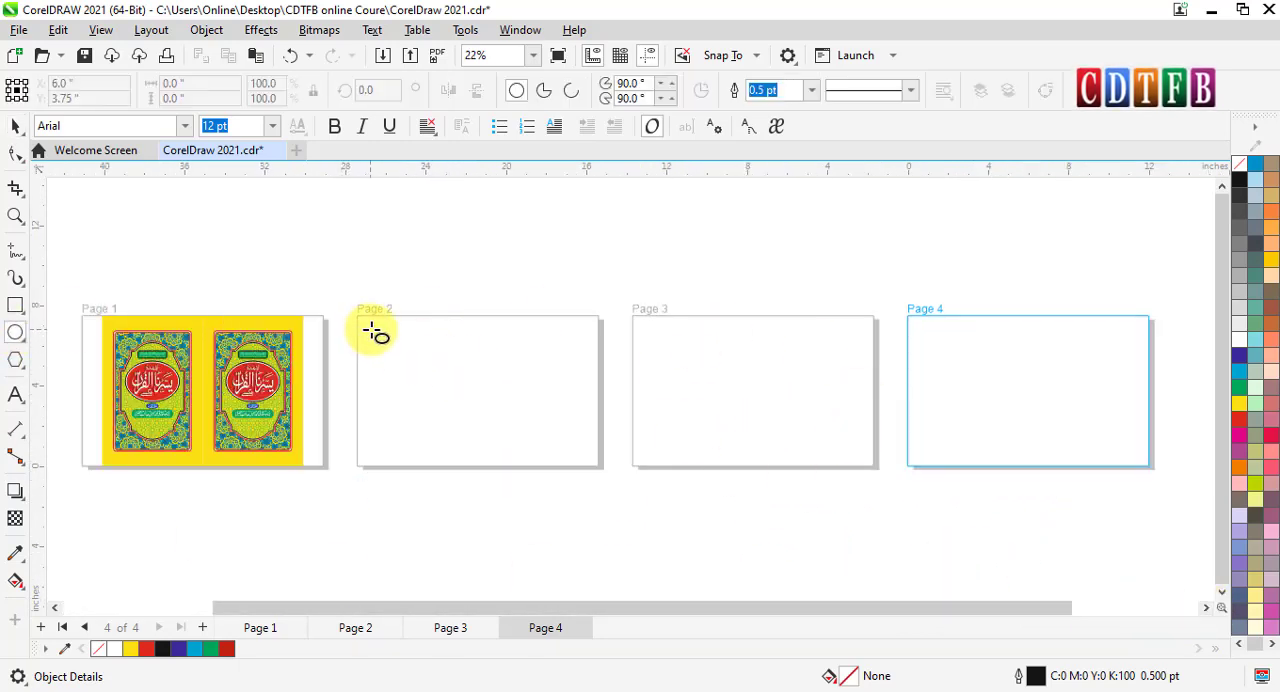
{"action": "left_click_drag", "start_coordinate": [369, 327], "coordinate": [440, 410]}
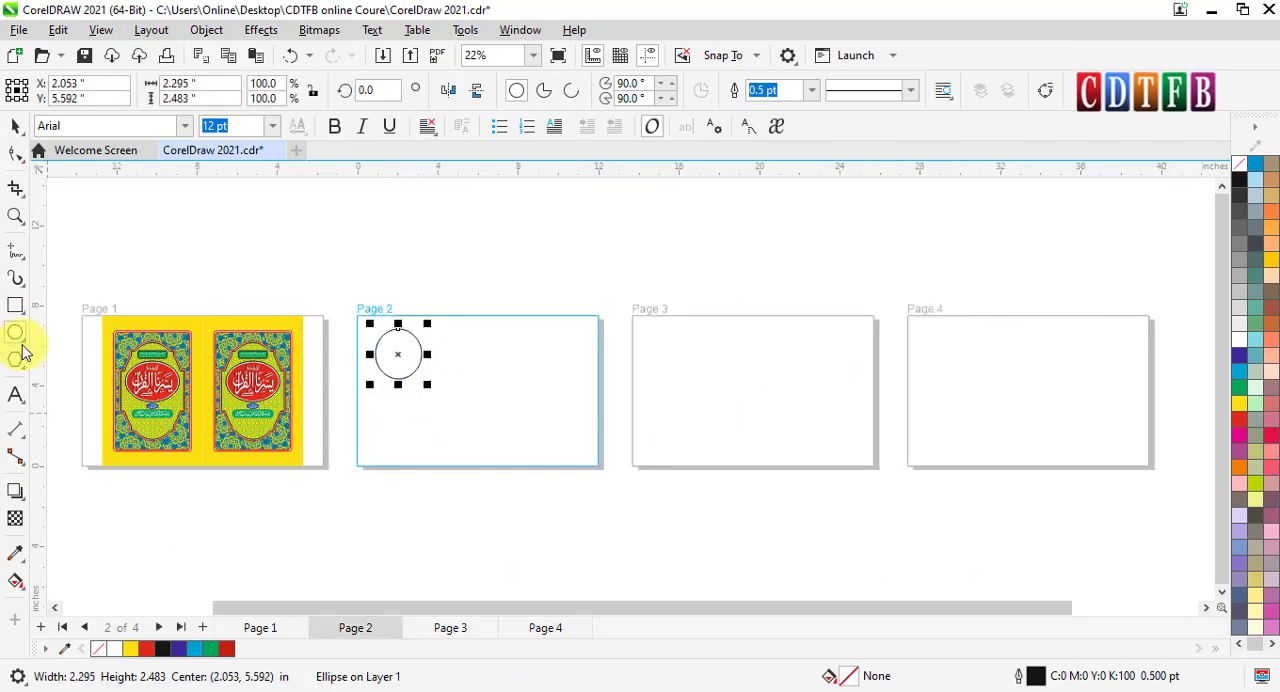
{"action": "left_click", "coordinate": [17, 307]}
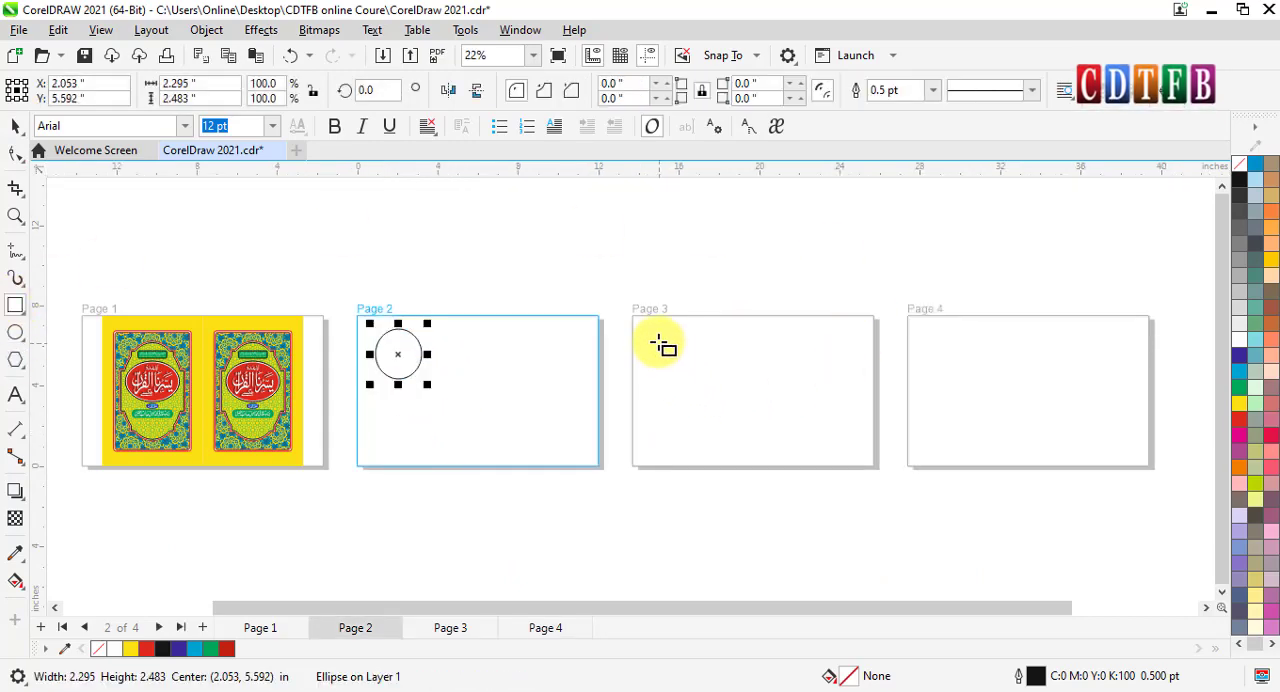
{"action": "left_click_drag", "start_coordinate": [660, 341], "coordinate": [700, 444]}
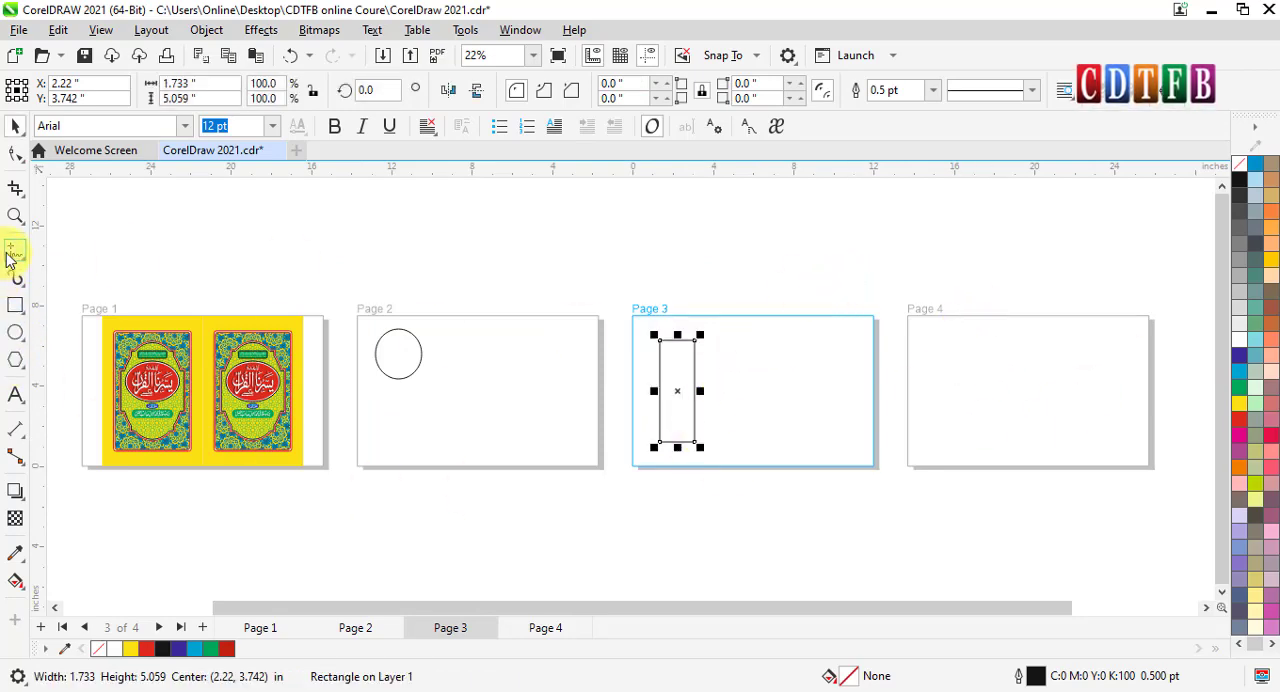
- Add the text CDTFB in Arial at 120 pt and place it near the middle of page 4
{"action": "left_click", "coordinate": [16, 395]}
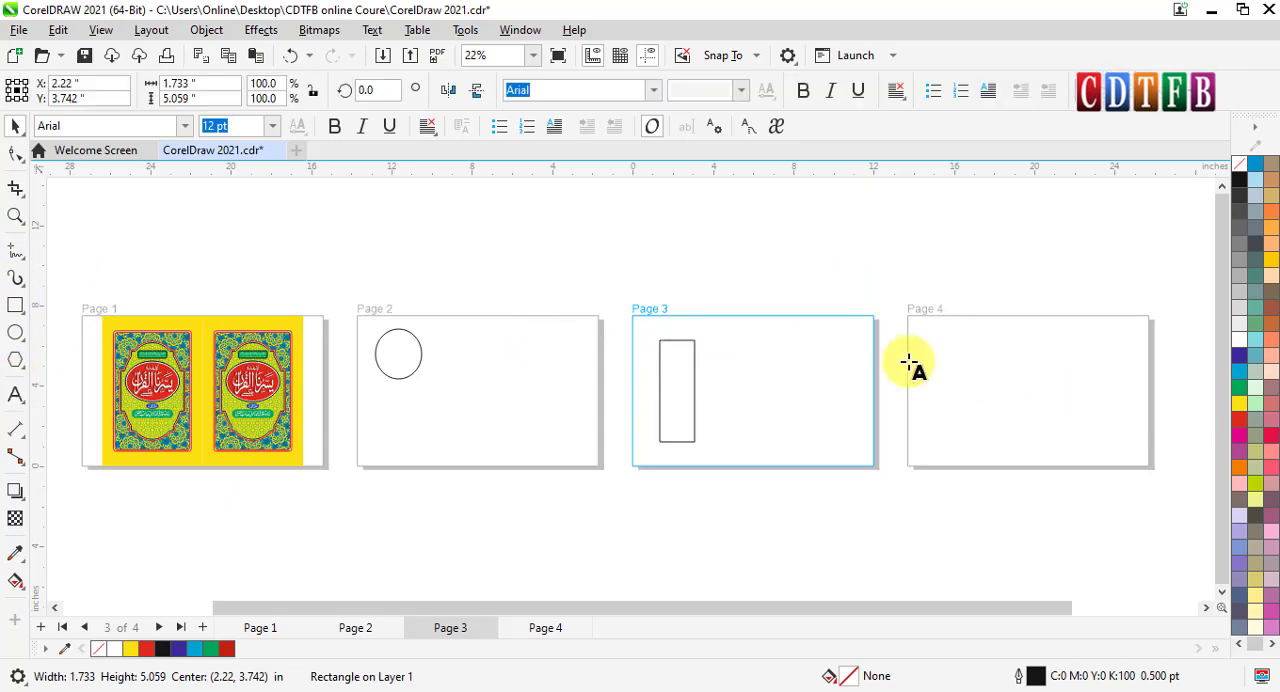
{"action": "left_click", "coordinate": [969, 357]}
{"action": "type", "text": "CDTFB"}
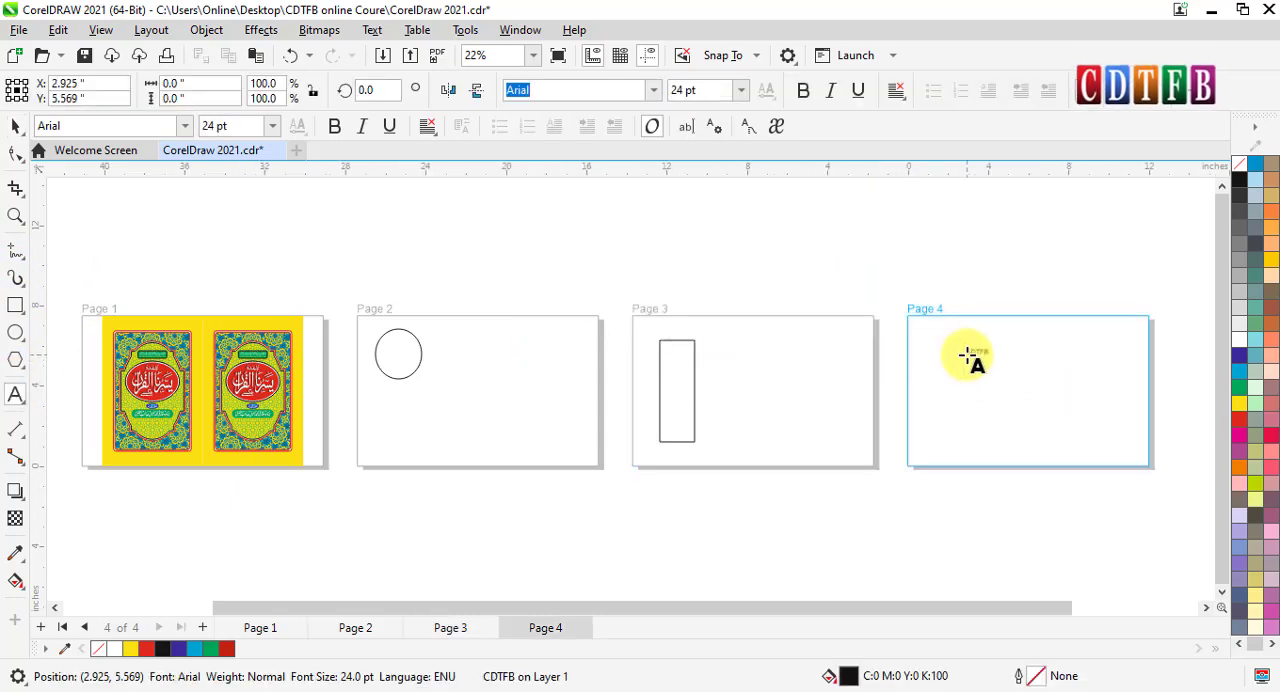
{"action": "key", "text": "ctrl+KP_6"}
{"action": "key", "text": "ctrl+KP_6"}
{"action": "key", "text": "ctrl+KP_6"}
{"action": "key", "text": "ctrl+KP_6"}
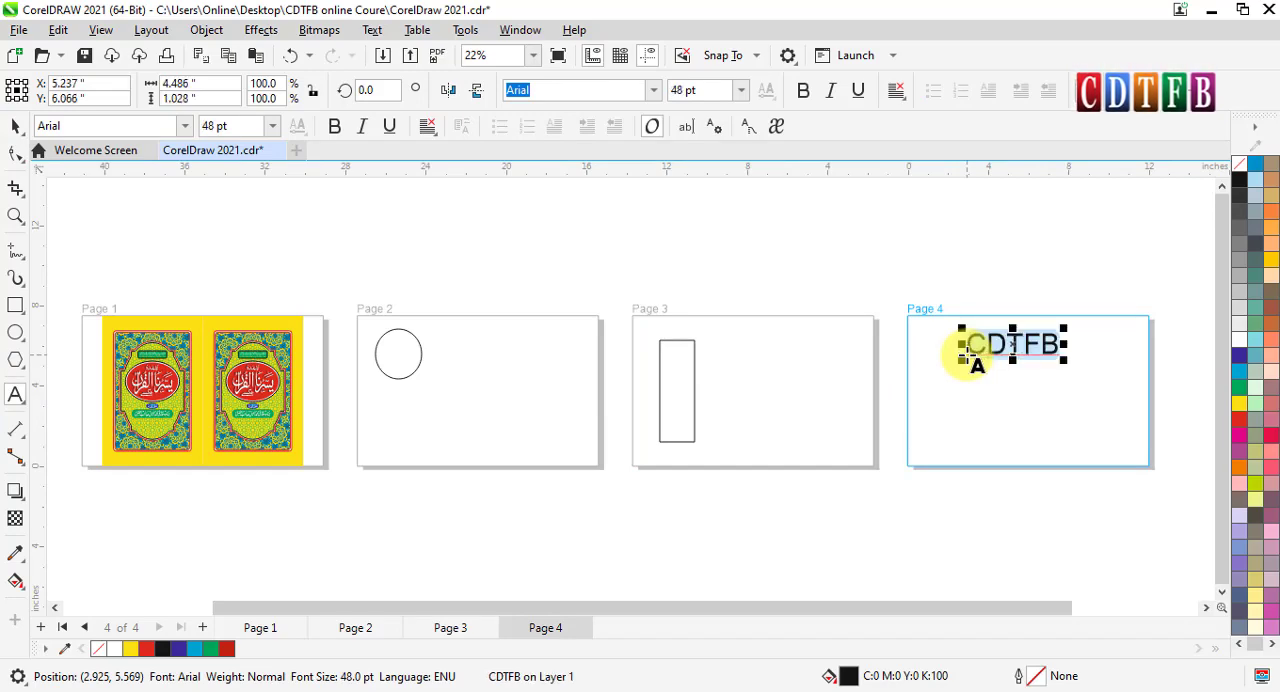
{"action": "left_click", "coordinate": [16, 130]}
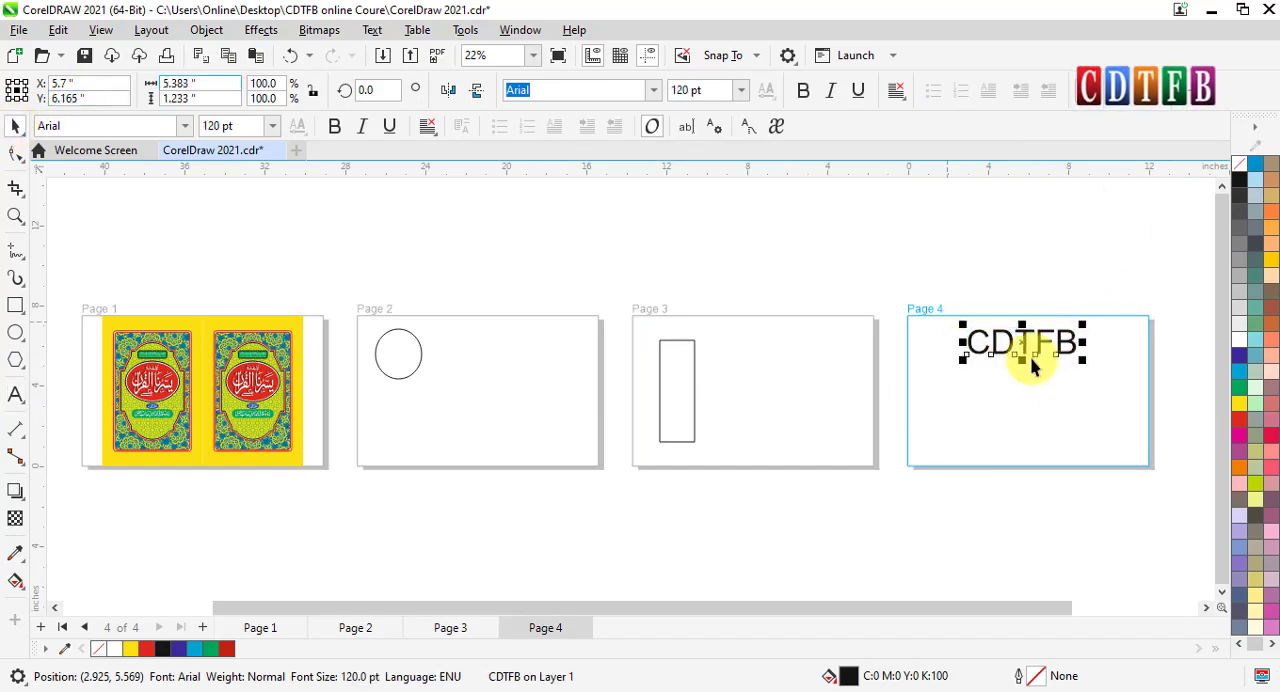
{"action": "left_click_drag", "start_coordinate": [1026, 344], "coordinate": [1032, 394]}
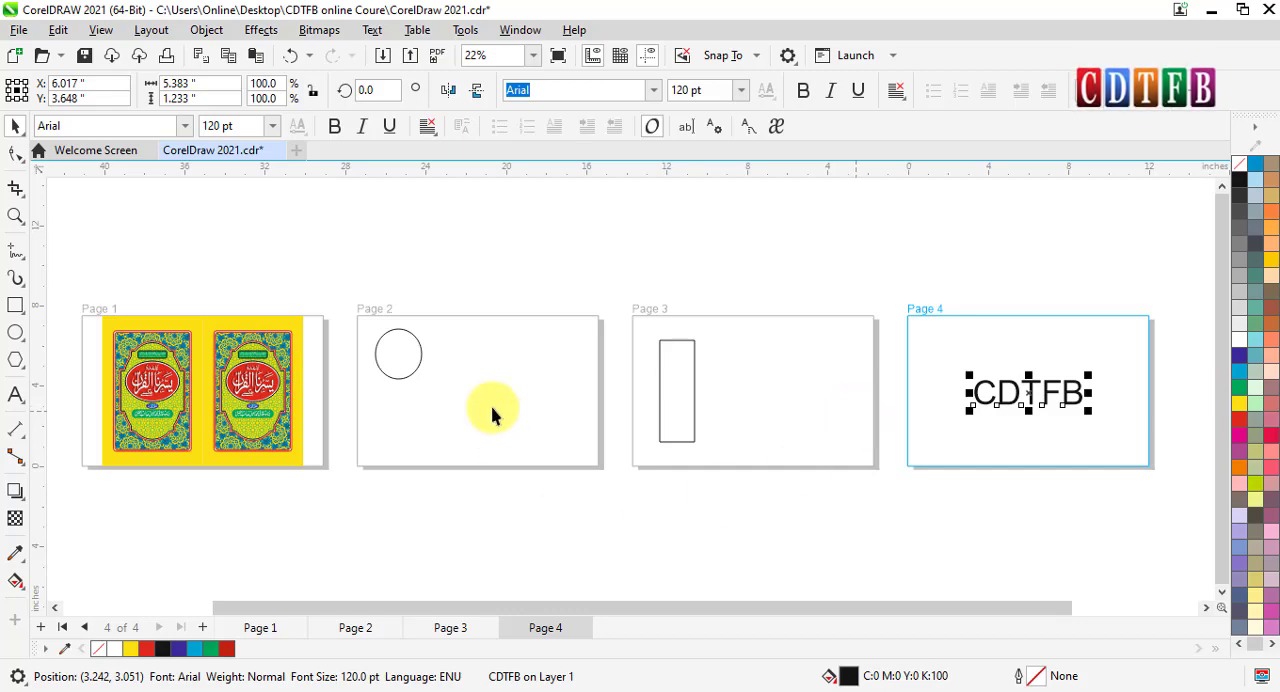
- Ungroup the two-cover artwork on page 1 and deselect it
{"action": "left_click", "coordinate": [260, 396]}
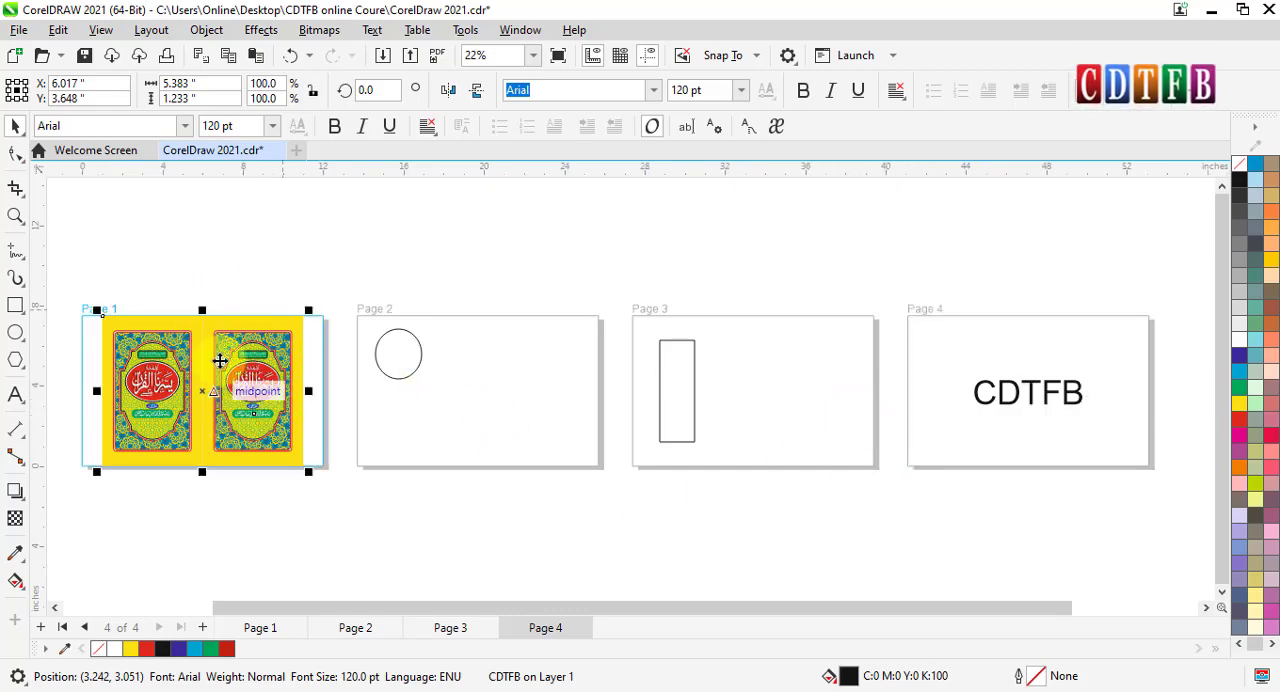
{"action": "right_click", "coordinate": [232, 383]}
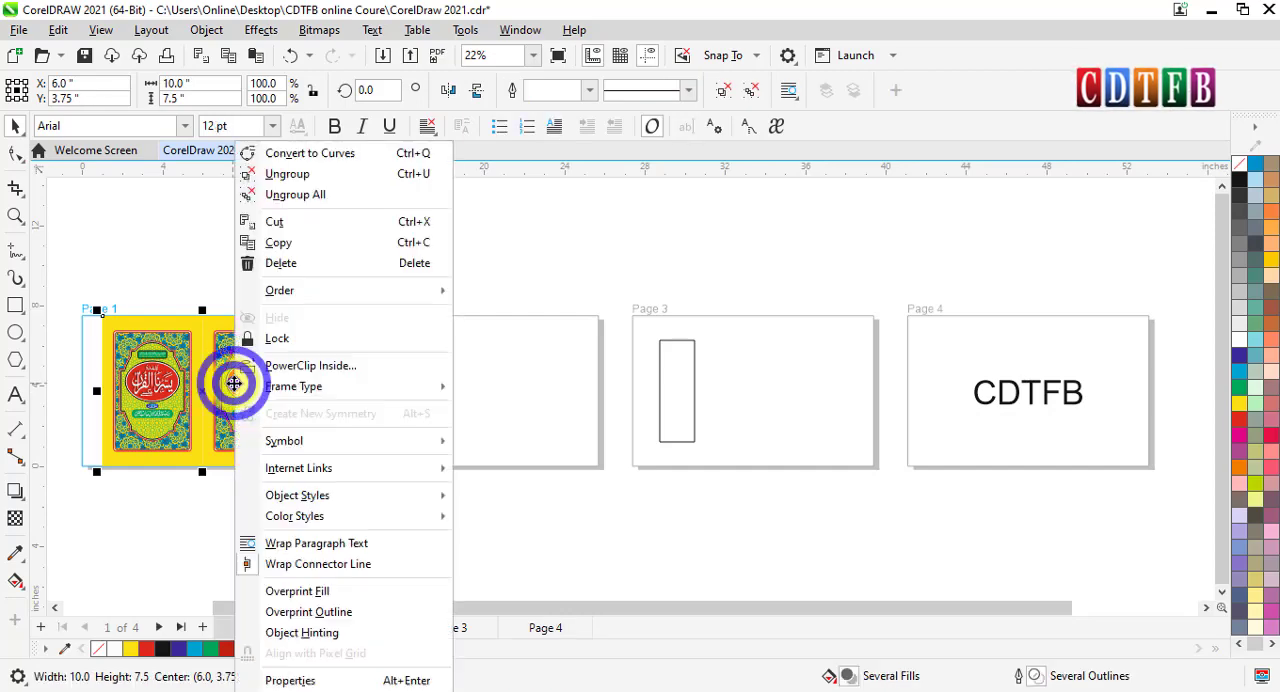
{"action": "left_click", "coordinate": [286, 174]}
{"action": "left_click", "coordinate": [232, 256]}
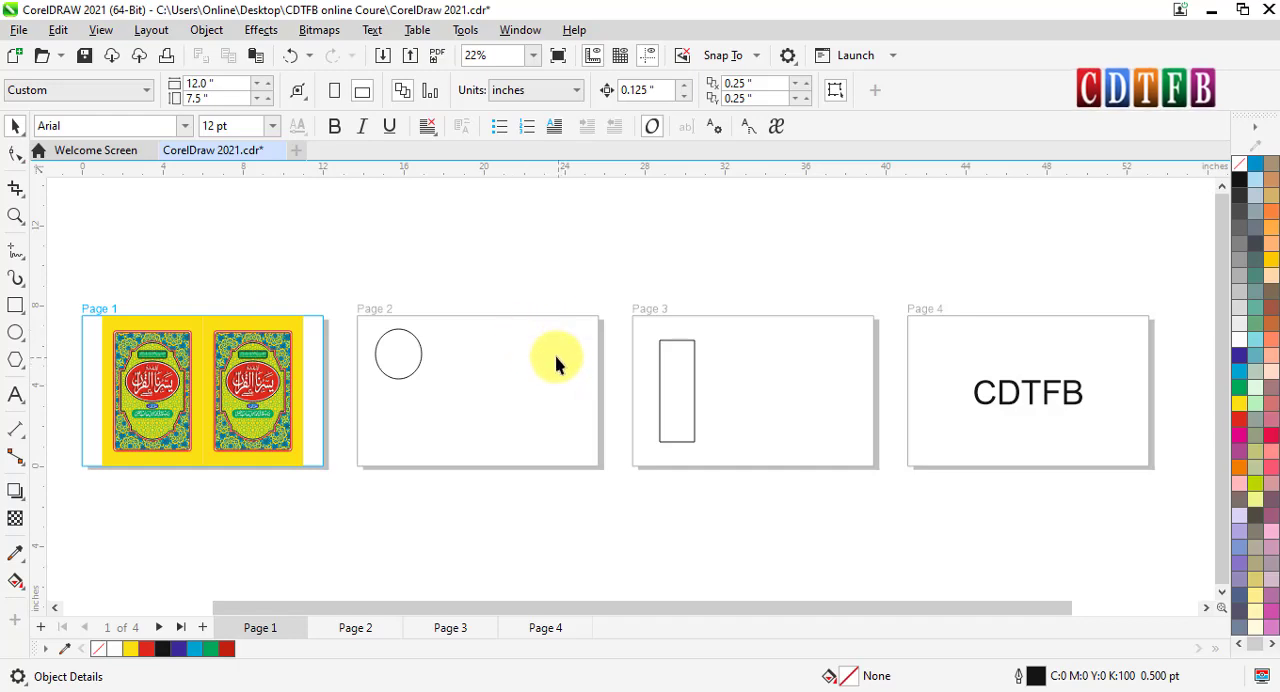
- Copy the red oval title emblem from the right-hand cover on page 1 to the right part of page 3 and deselect it
{"action": "left_click", "coordinate": [284, 344]}
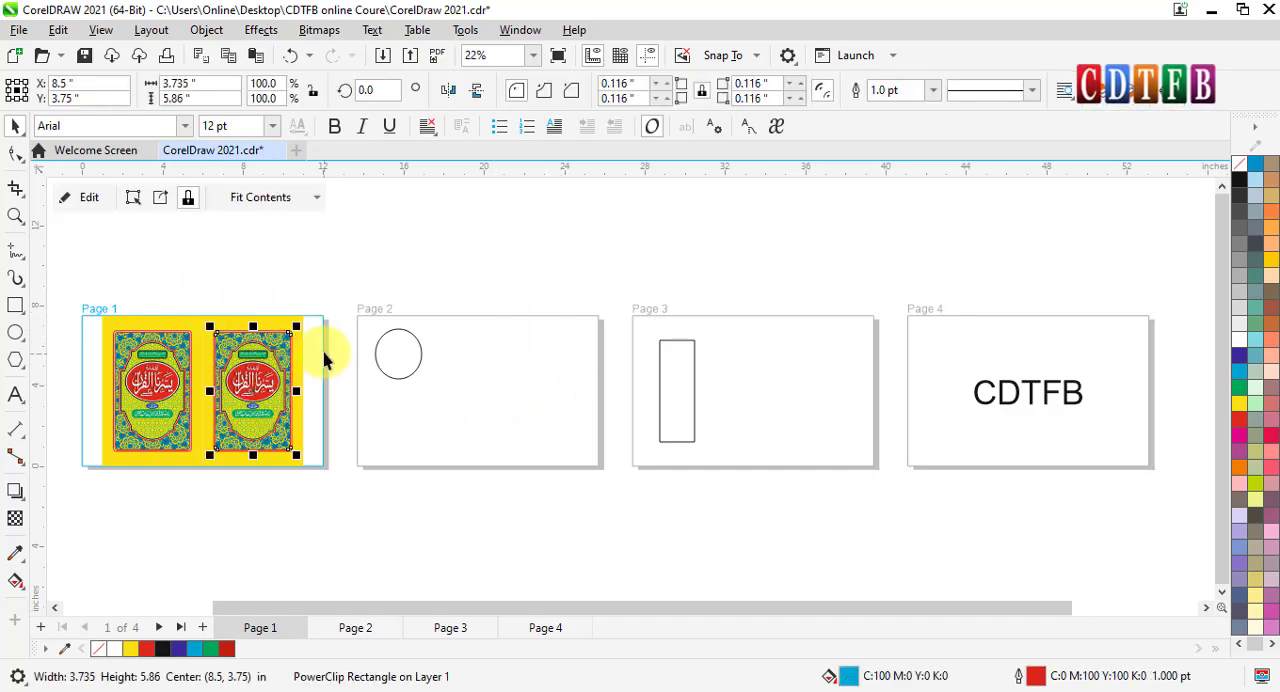
{"action": "left_click_drag", "start_coordinate": [324, 351], "coordinate": [210, 414]}
{"action": "scroll", "coordinate": [286, 369], "scroll_direction": "up", "scroll_amount": 1}
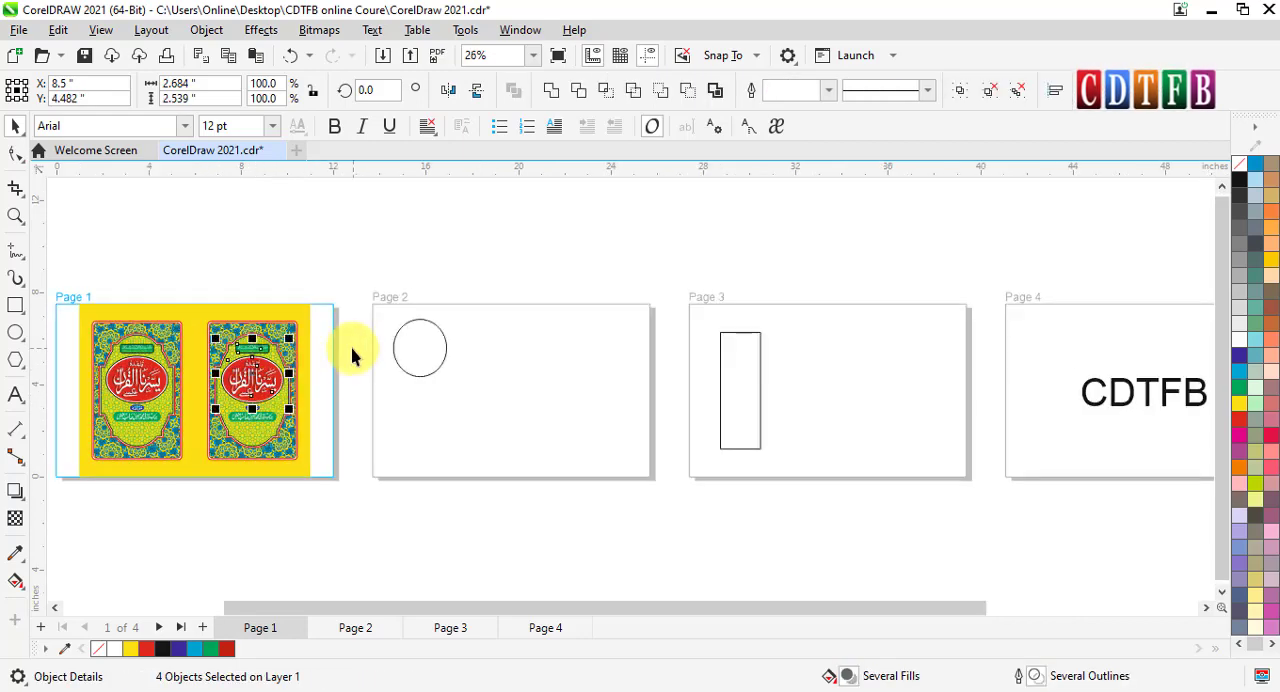
{"action": "left_click_drag", "start_coordinate": [352, 355], "coordinate": [905, 403]}
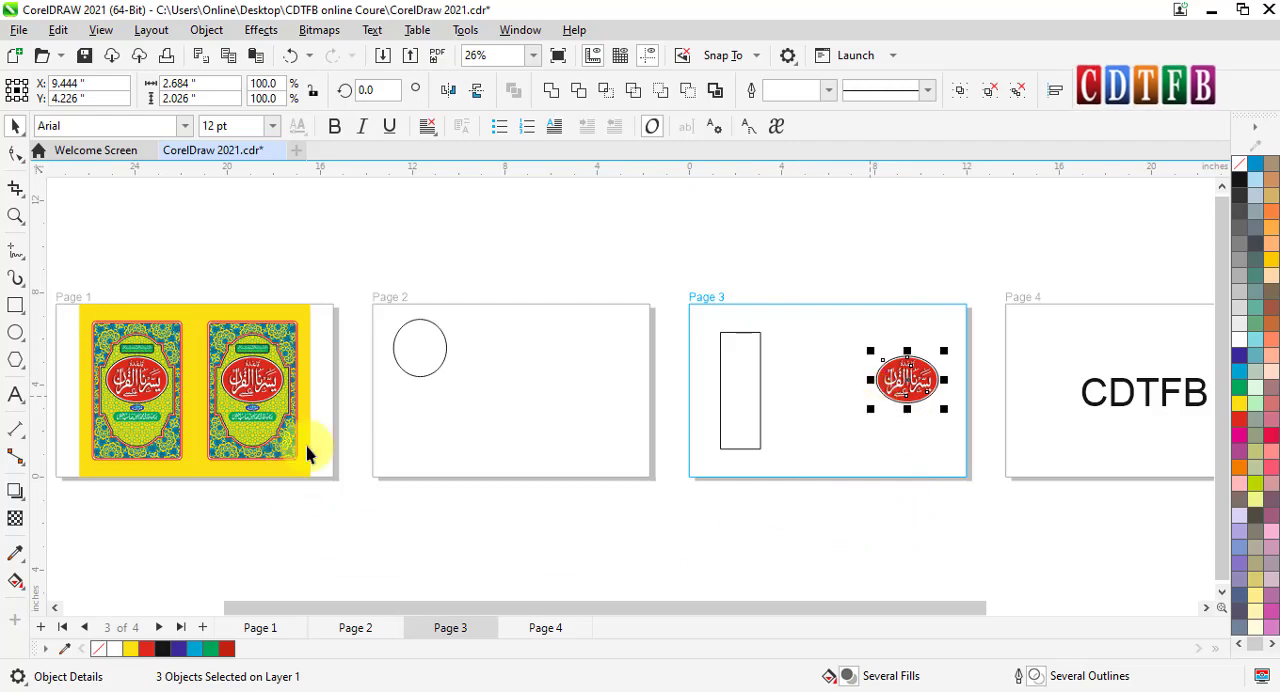
{"action": "left_click", "coordinate": [330, 530]}
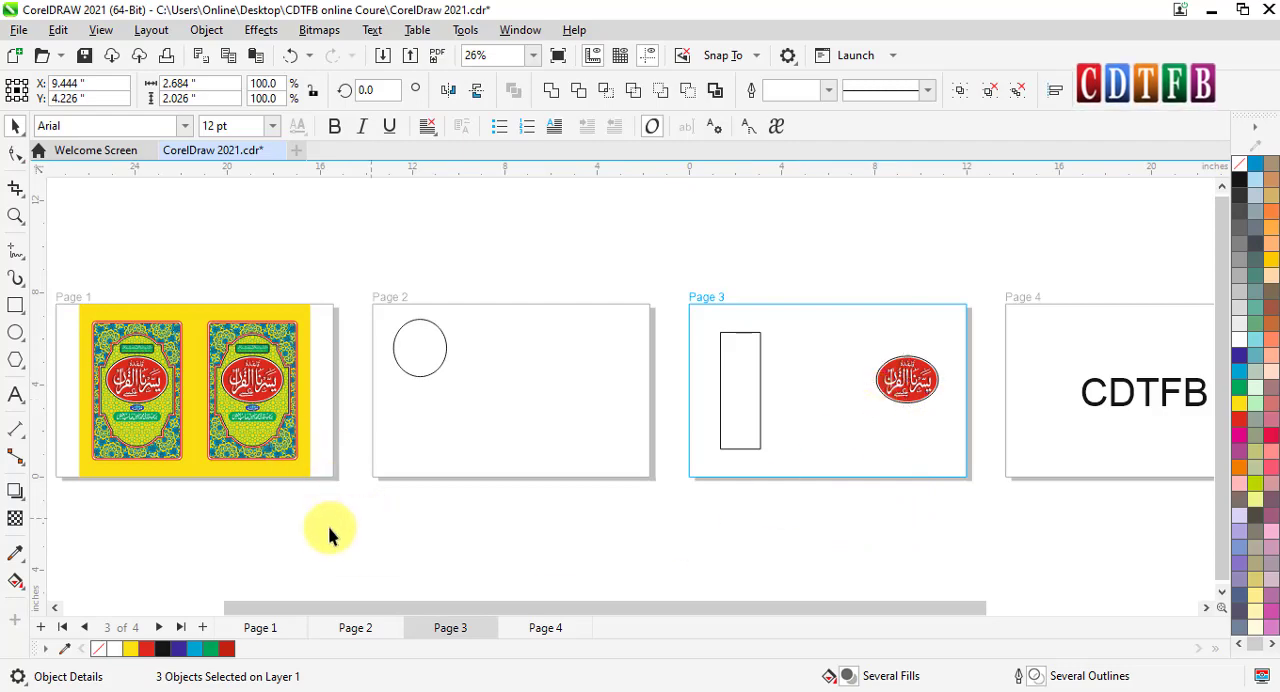
- Place a copy of the left cover's blue-and-yellow patterned rectangle on the right half of page 2
{"action": "left_click", "coordinate": [105, 336]}
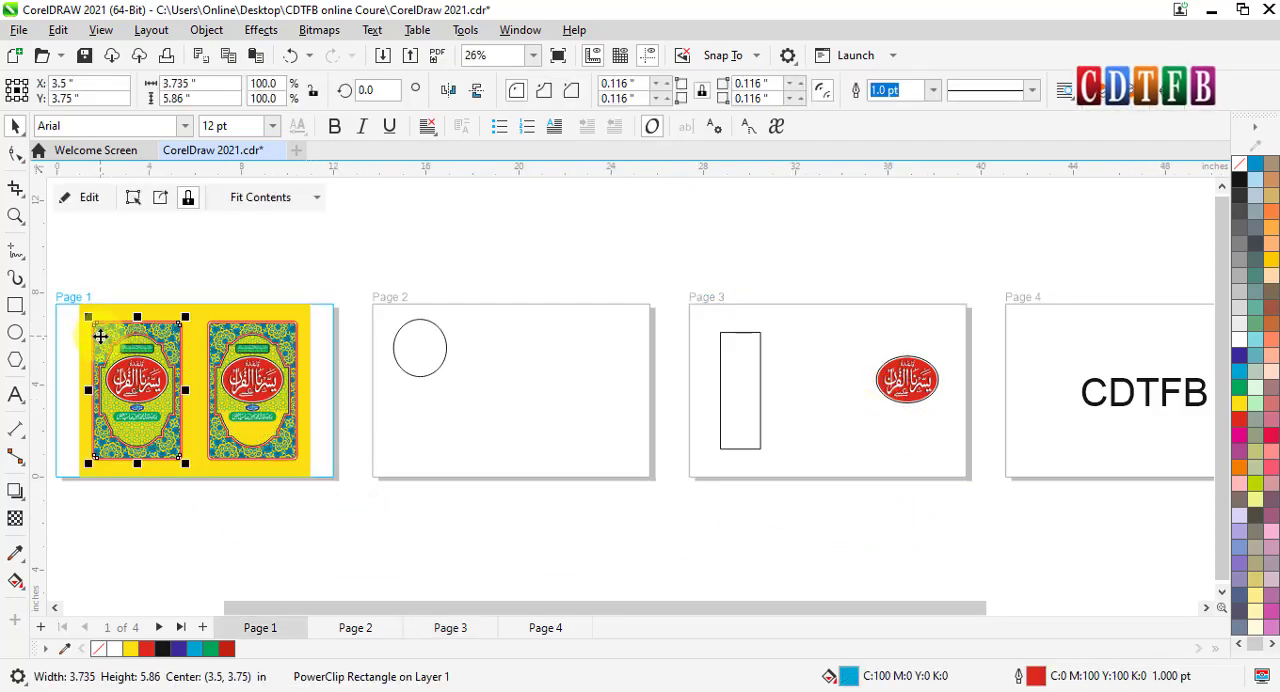
{"action": "left_click_drag", "start_coordinate": [100, 336], "coordinate": [541, 358]}
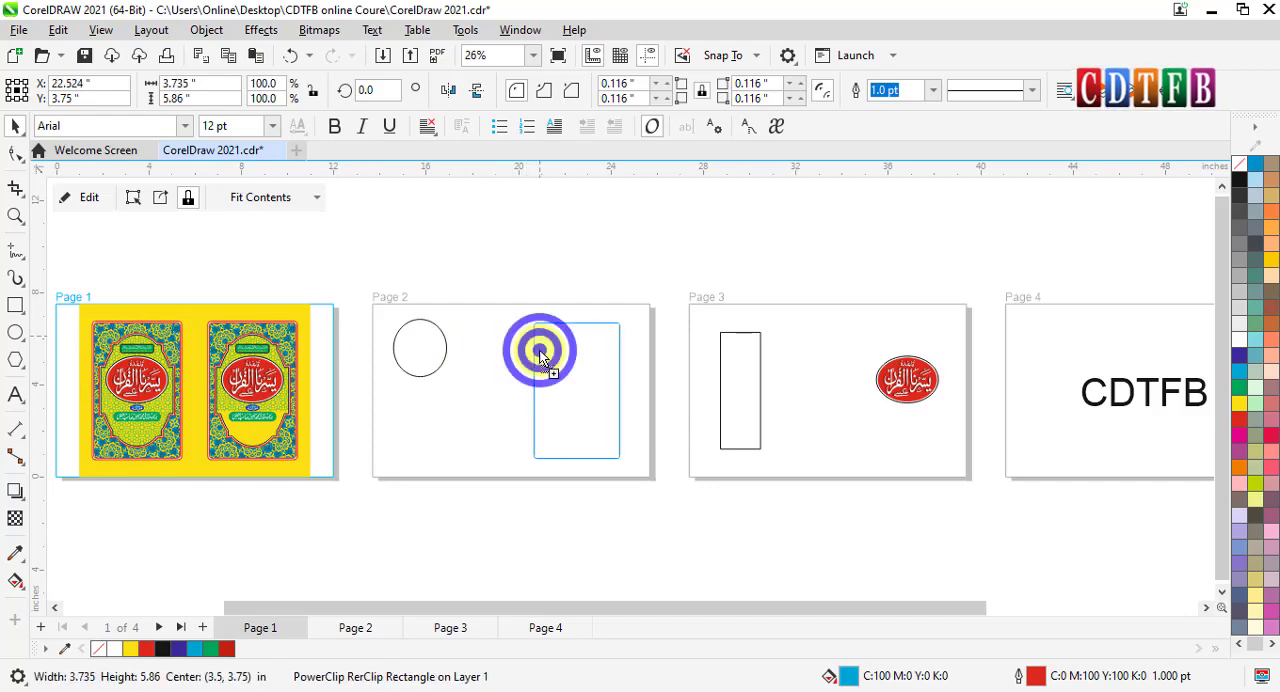
{"action": "right_click", "coordinate": [540, 351]}
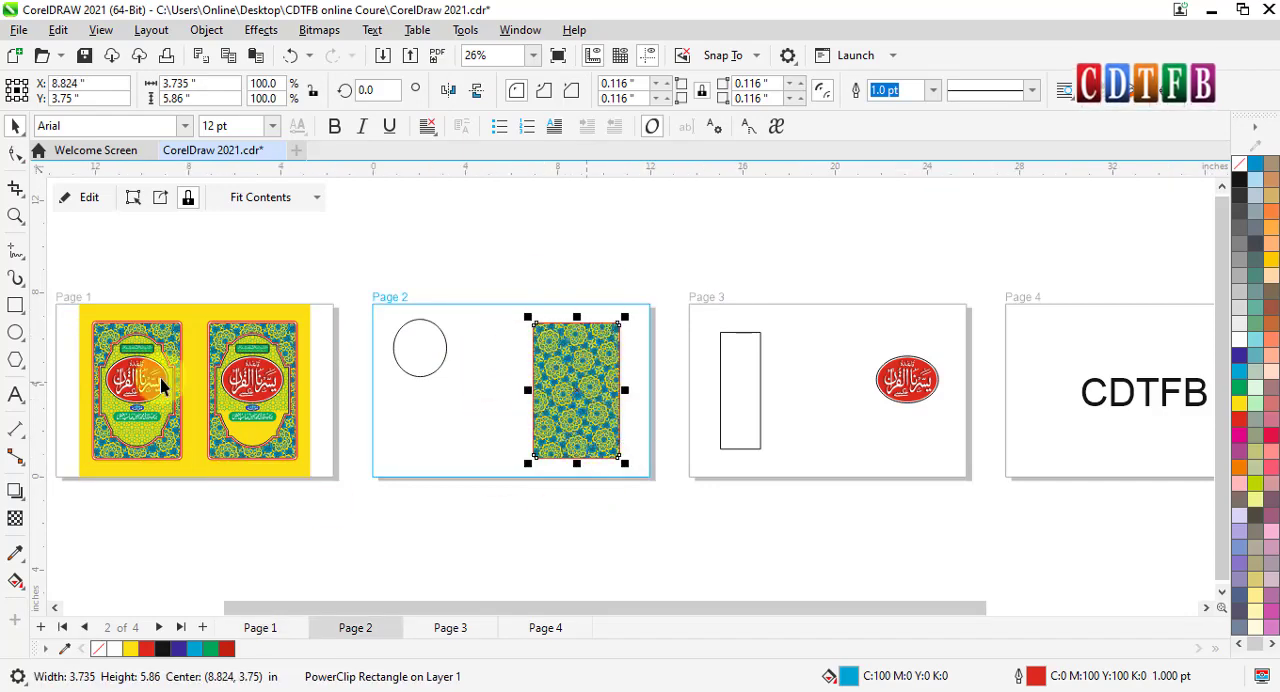
- Copy the right cover's yellow-green patterned panel with its red frame from page 1 to page 3, between the rectangle and the red oval
{"action": "scroll", "coordinate": [178, 362], "scroll_direction": "up", "scroll_amount": 5}
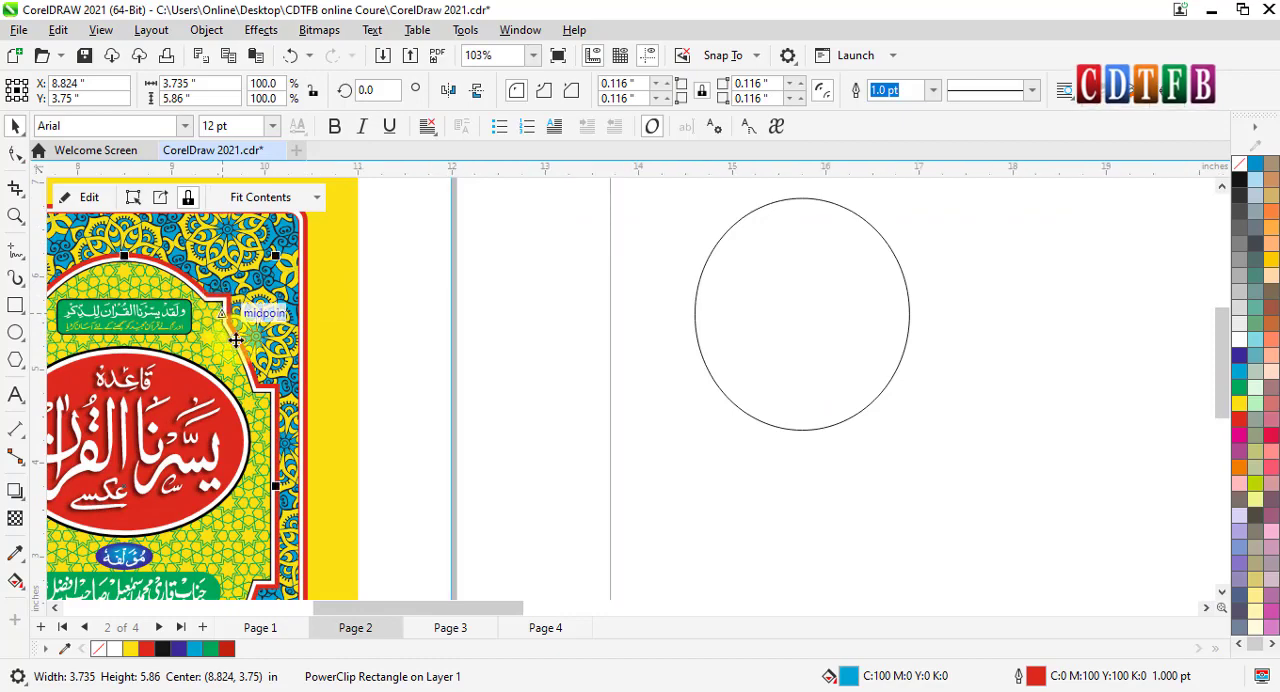
{"action": "left_click", "coordinate": [222, 318]}
{"action": "scroll", "coordinate": [179, 310], "scroll_direction": "up", "scroll_amount": 1}
{"action": "scroll", "coordinate": [263, 313], "scroll_direction": "up", "scroll_amount": 3}
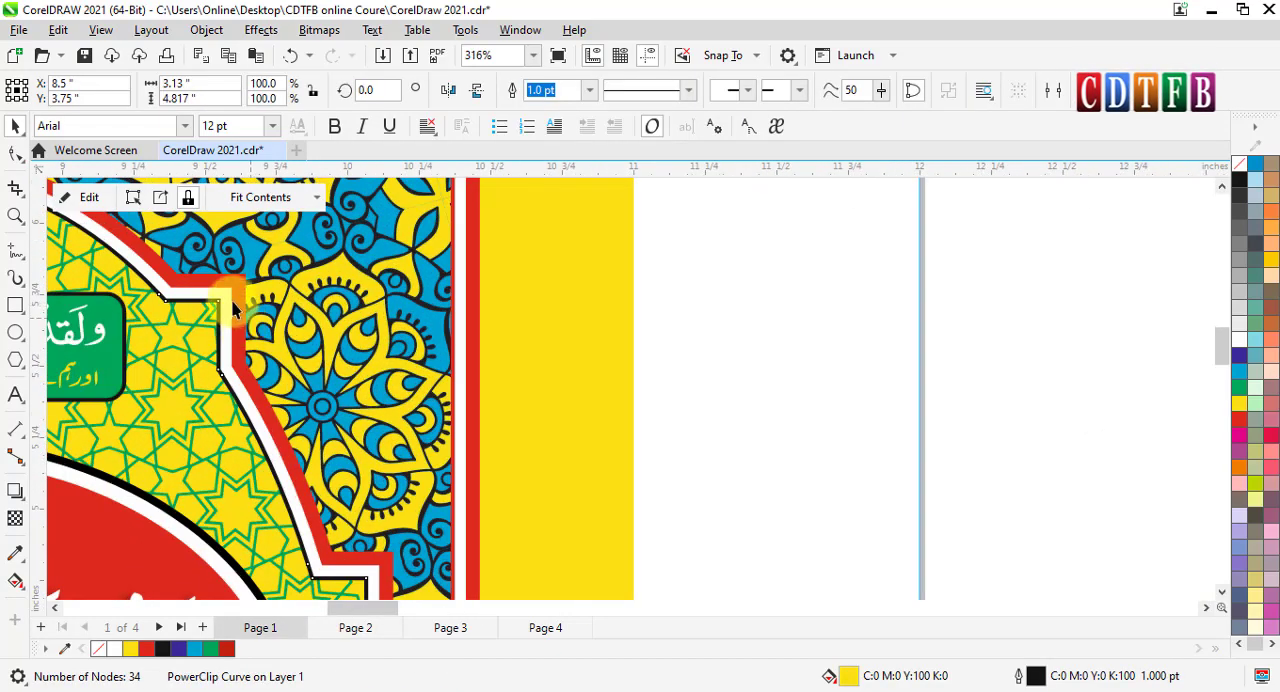
{"action": "left_click", "coordinate": [242, 289], "text": "shift"}
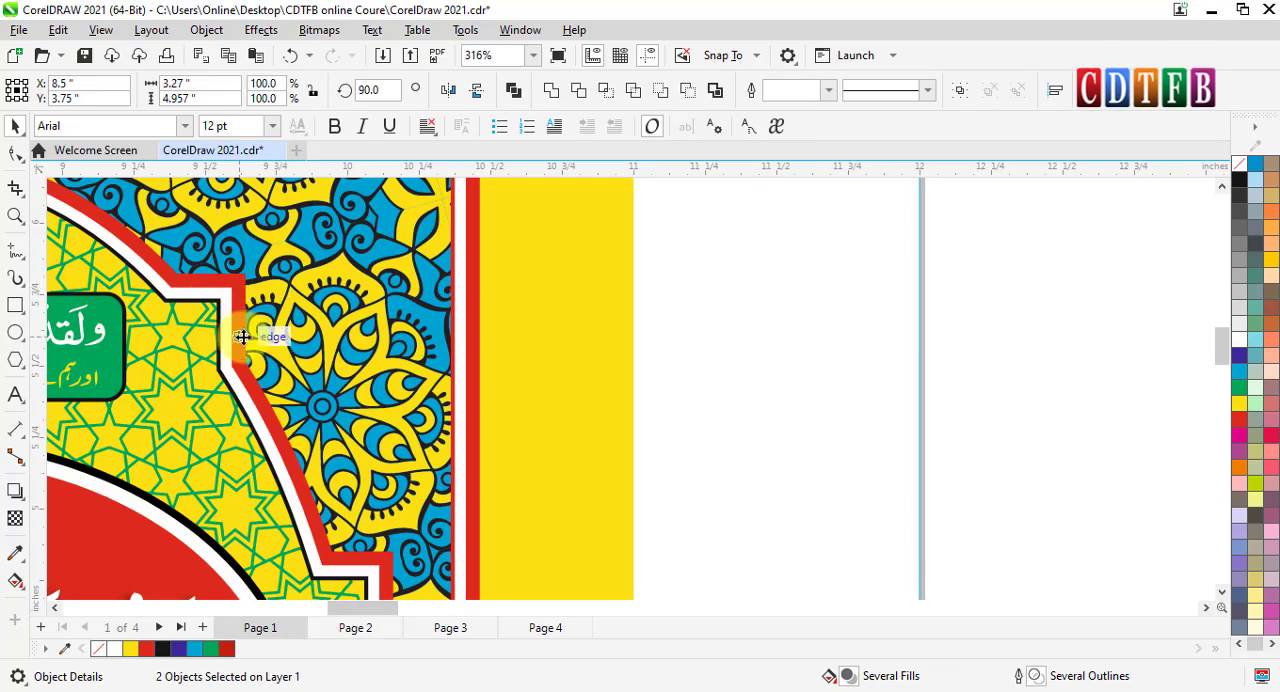
{"action": "left_click", "coordinate": [242, 337]}
{"action": "scroll", "coordinate": [248, 345], "scroll_direction": "down", "scroll_amount": 5}
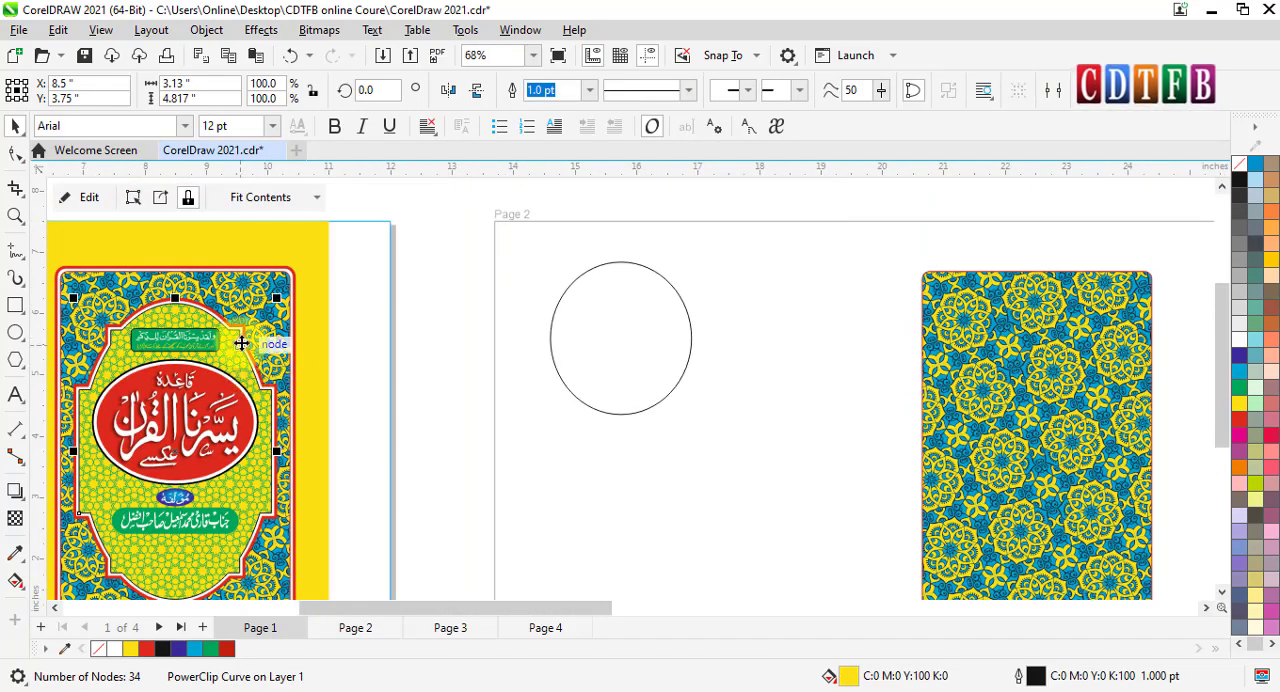
{"action": "scroll", "coordinate": [246, 332], "scroll_direction": "up", "scroll_amount": 2}
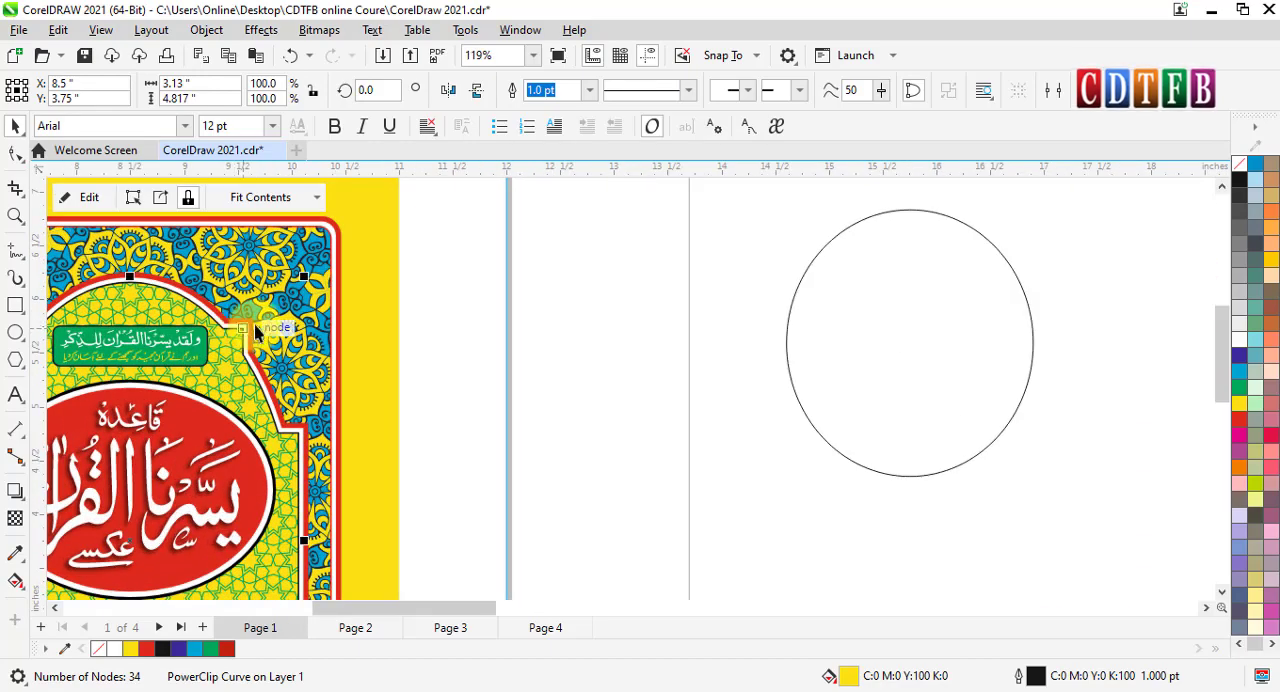
{"action": "left_click", "coordinate": [252, 322], "text": "shift"}
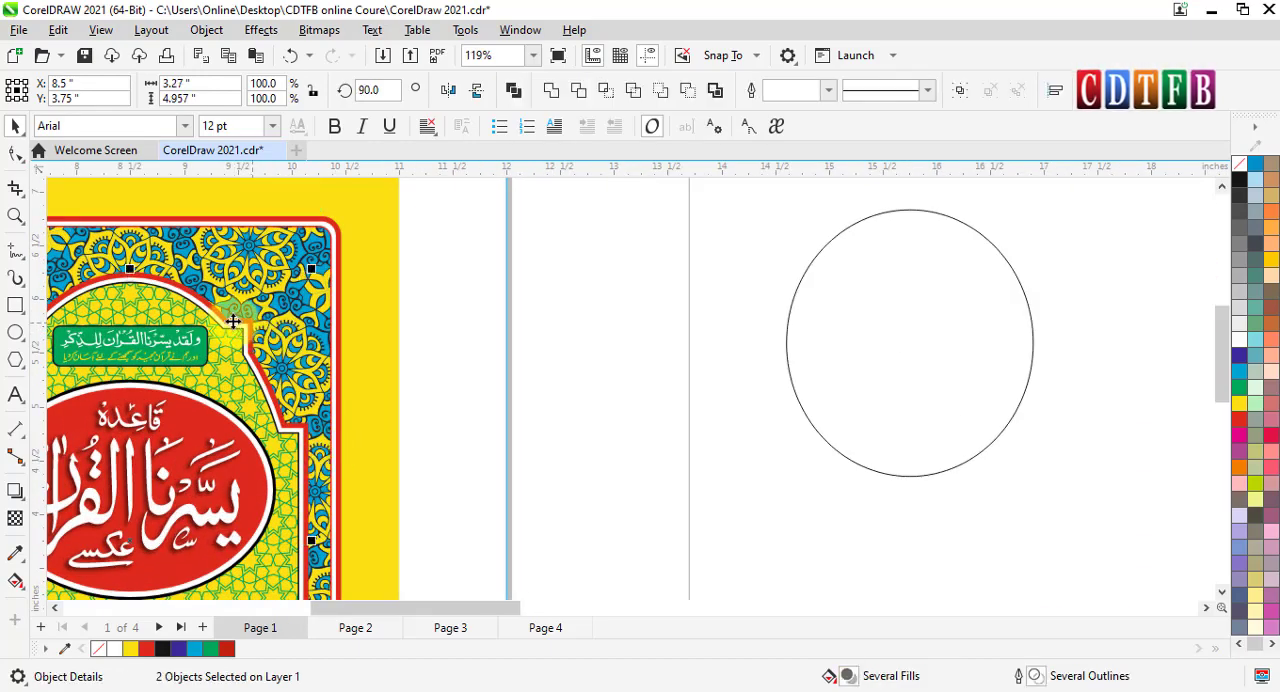
{"action": "scroll", "coordinate": [231, 320], "scroll_direction": "down", "scroll_amount": 2}
{"action": "scroll", "coordinate": [239, 354], "scroll_direction": "down", "scroll_amount": 3}
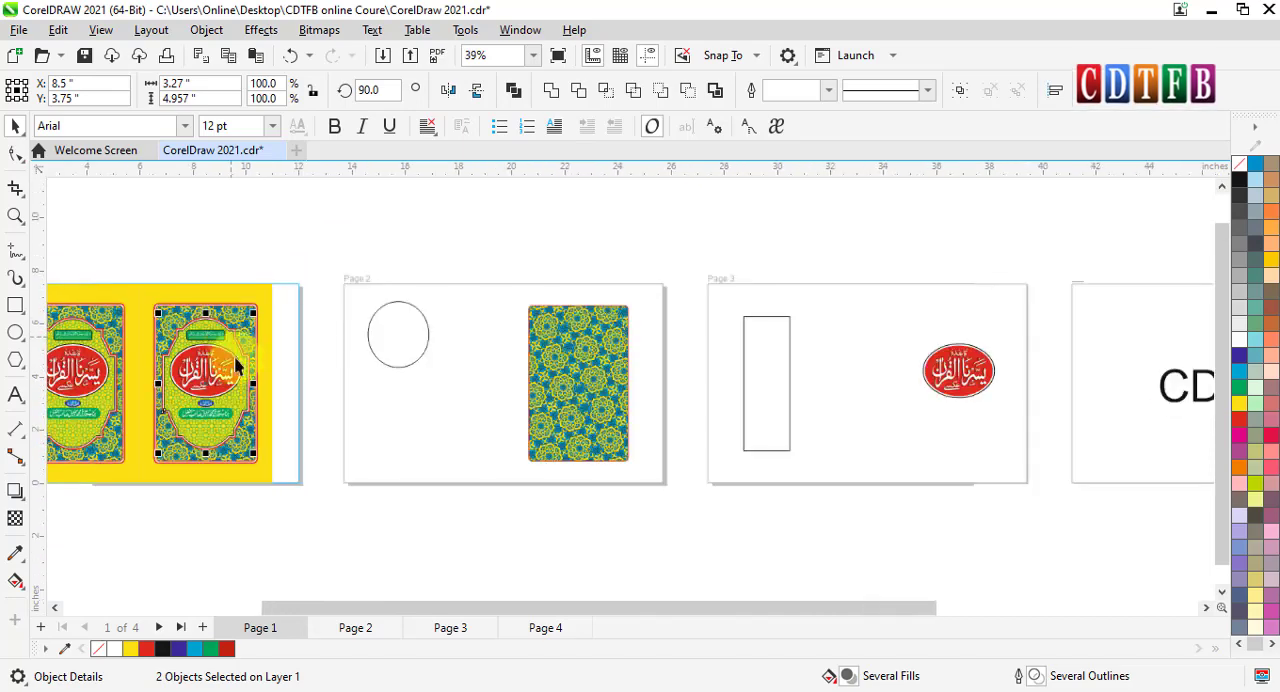
{"action": "left_click_drag", "start_coordinate": [230, 343], "coordinate": [868, 330]}
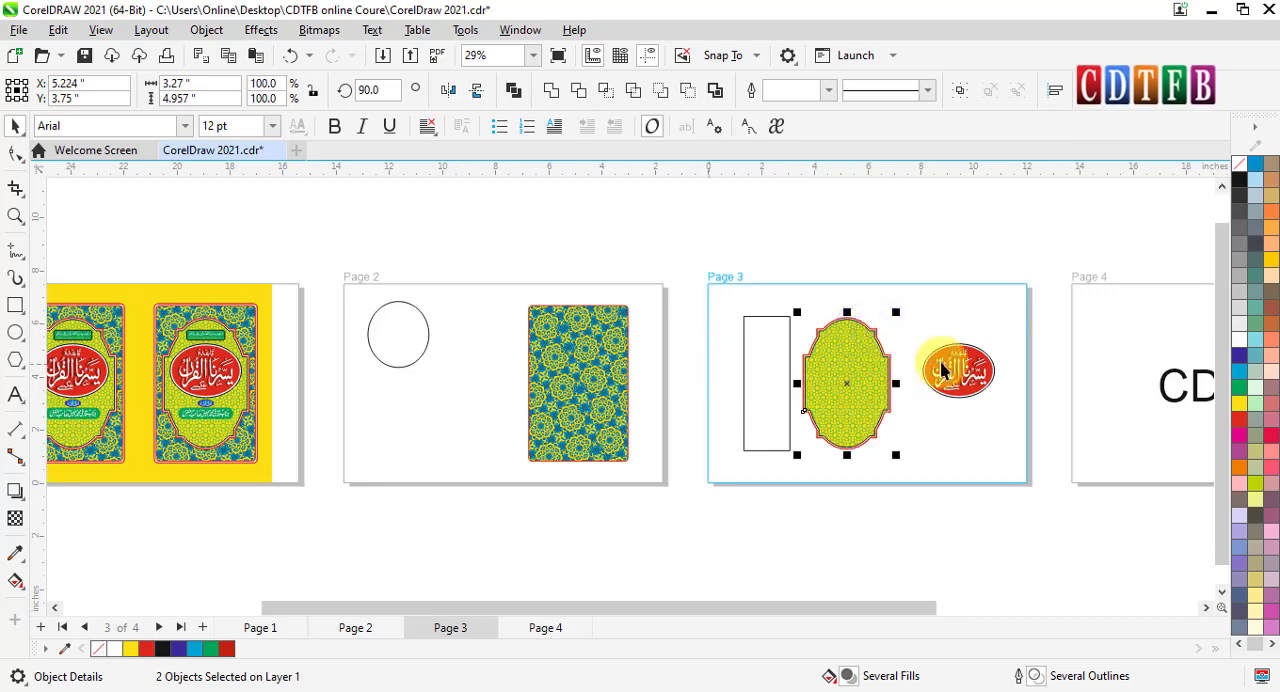
{"action": "left_click", "coordinate": [894, 421]}
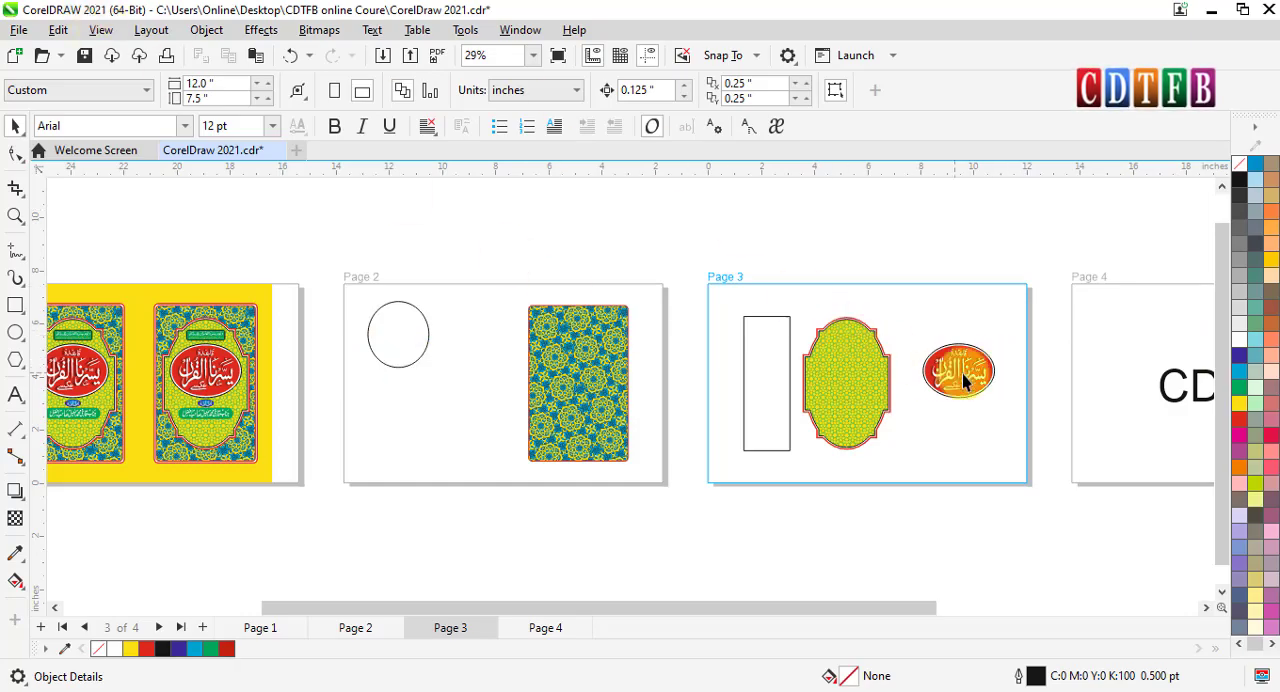
- Examine the copied panel and red oval on page 3 up close, and compare page 3 with the neighbouring pages
{"action": "scroll", "coordinate": [1045, 364], "scroll_direction": "up", "scroll_amount": 1}
{"action": "scroll", "coordinate": [905, 380], "scroll_direction": "up", "scroll_amount": 4}
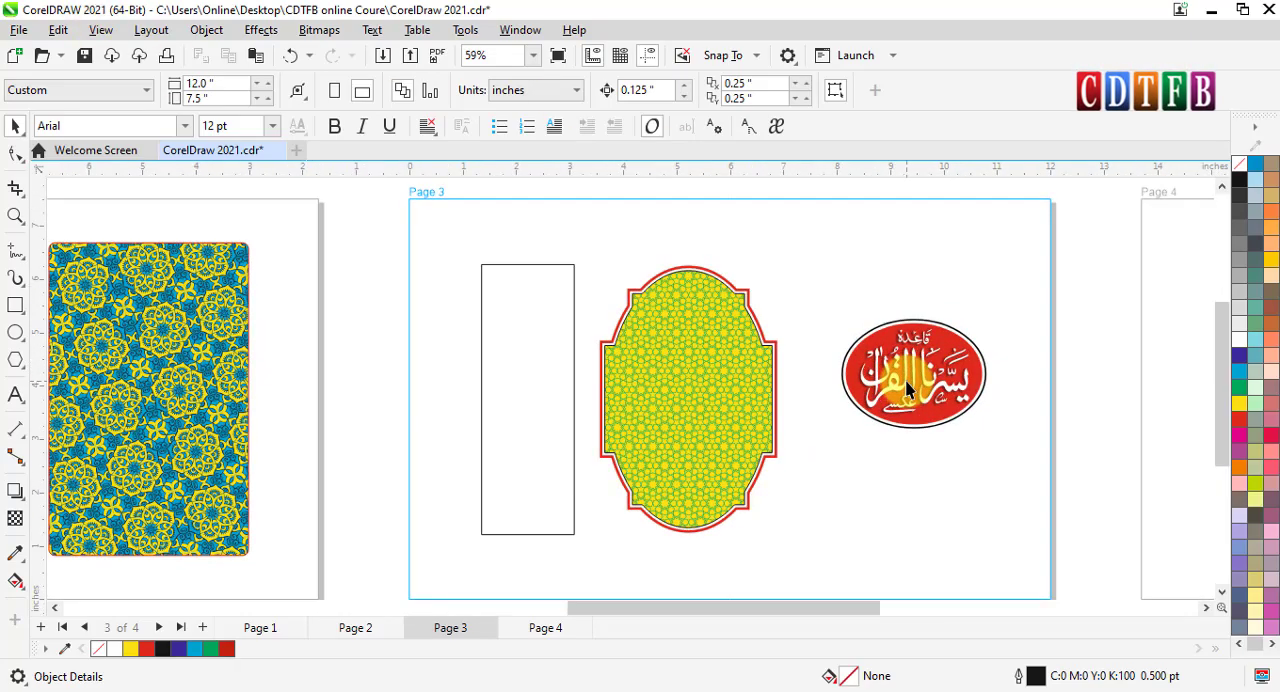
{"action": "scroll", "coordinate": [905, 385], "scroll_direction": "down", "scroll_amount": 3}
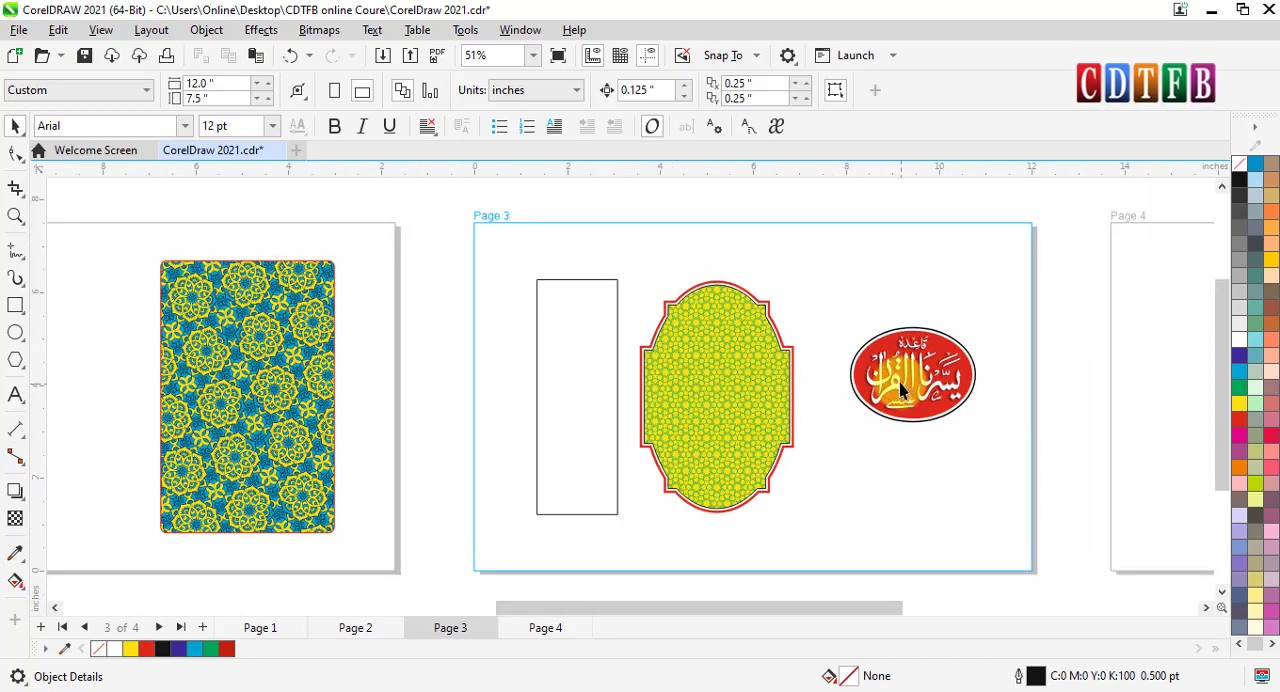
{"action": "left_click_drag", "start_coordinate": [469, 217], "coordinate": [1001, 485]}
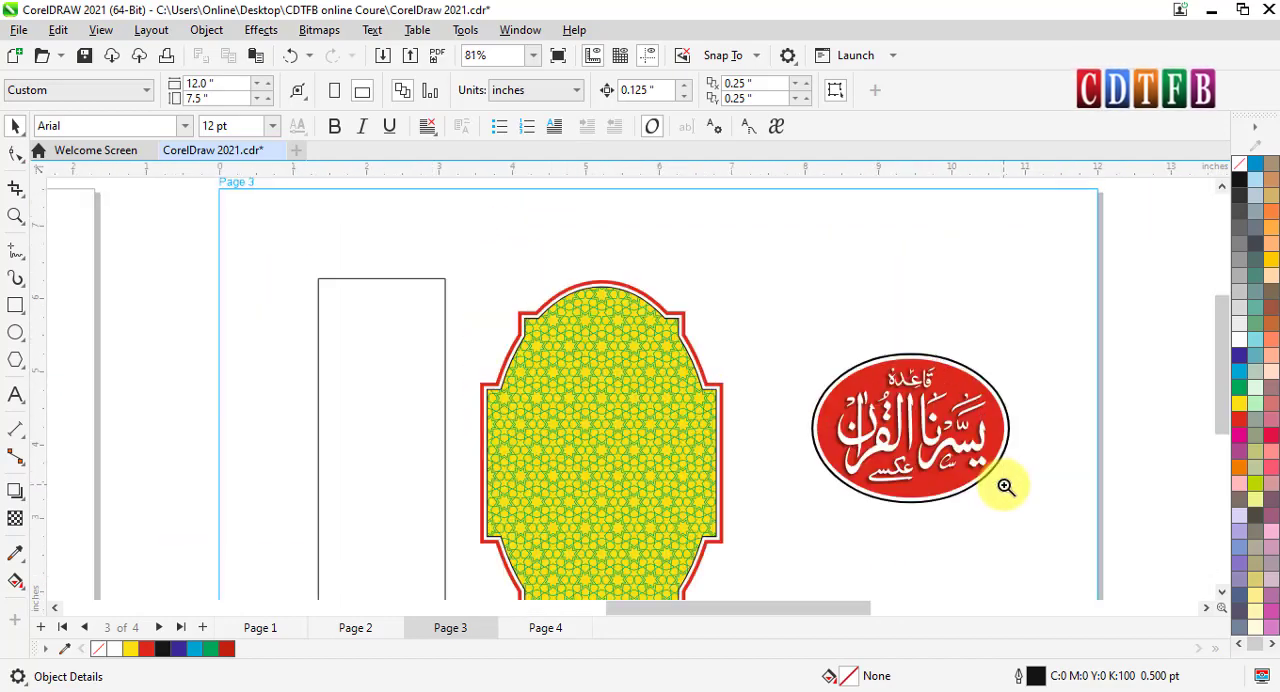
{"action": "left_click_drag", "start_coordinate": [483, 274], "coordinate": [785, 428]}
{"action": "left_click_drag", "start_coordinate": [237, 240], "coordinate": [829, 452]}
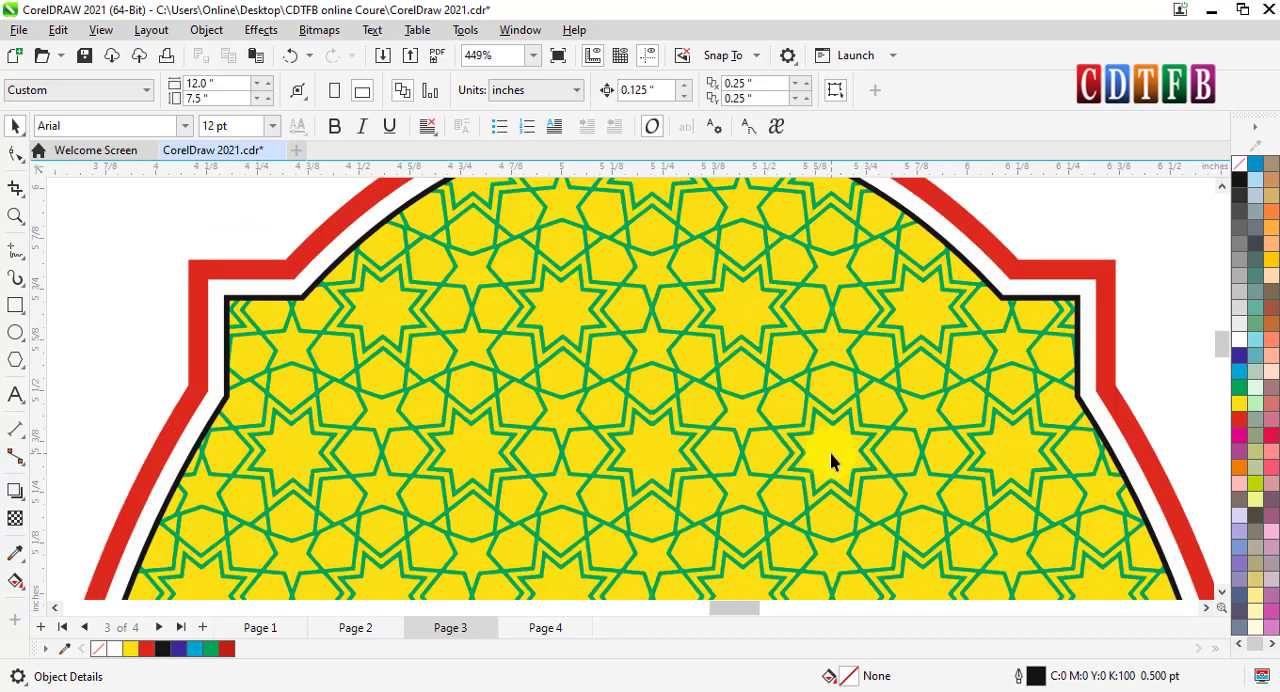
{"action": "key", "text": "F4"}
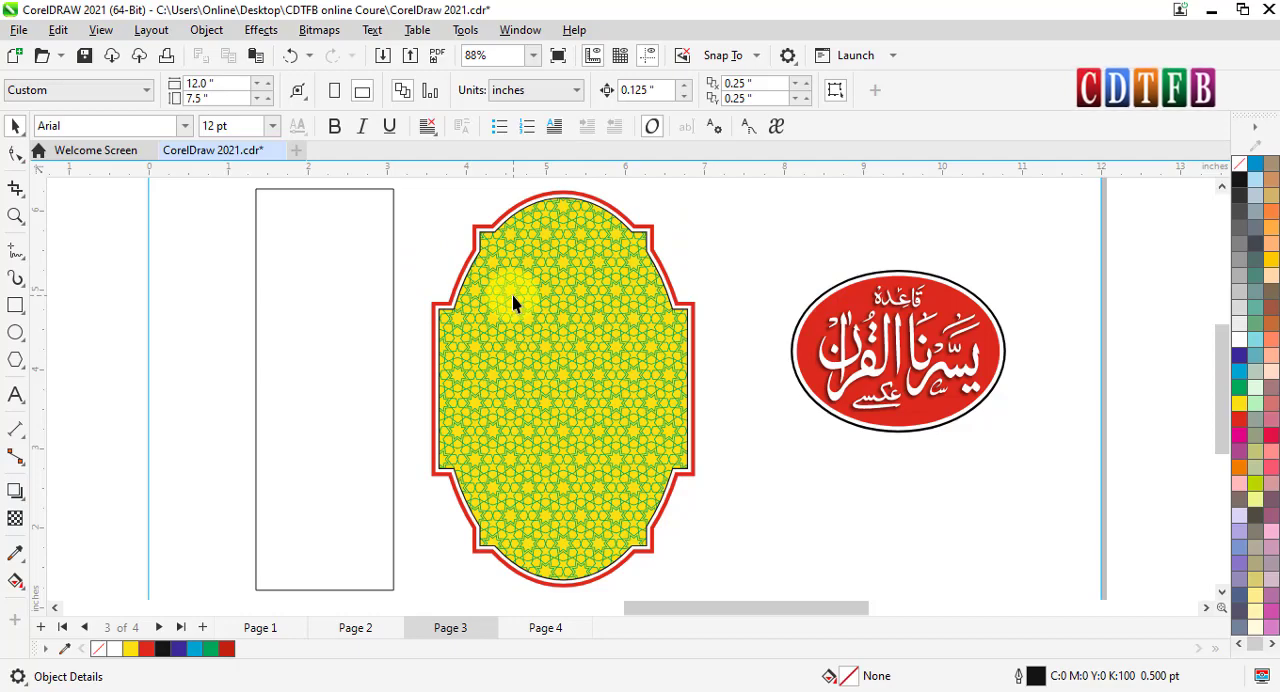
{"action": "scroll", "coordinate": [513, 296], "scroll_direction": "down", "scroll_amount": 5}
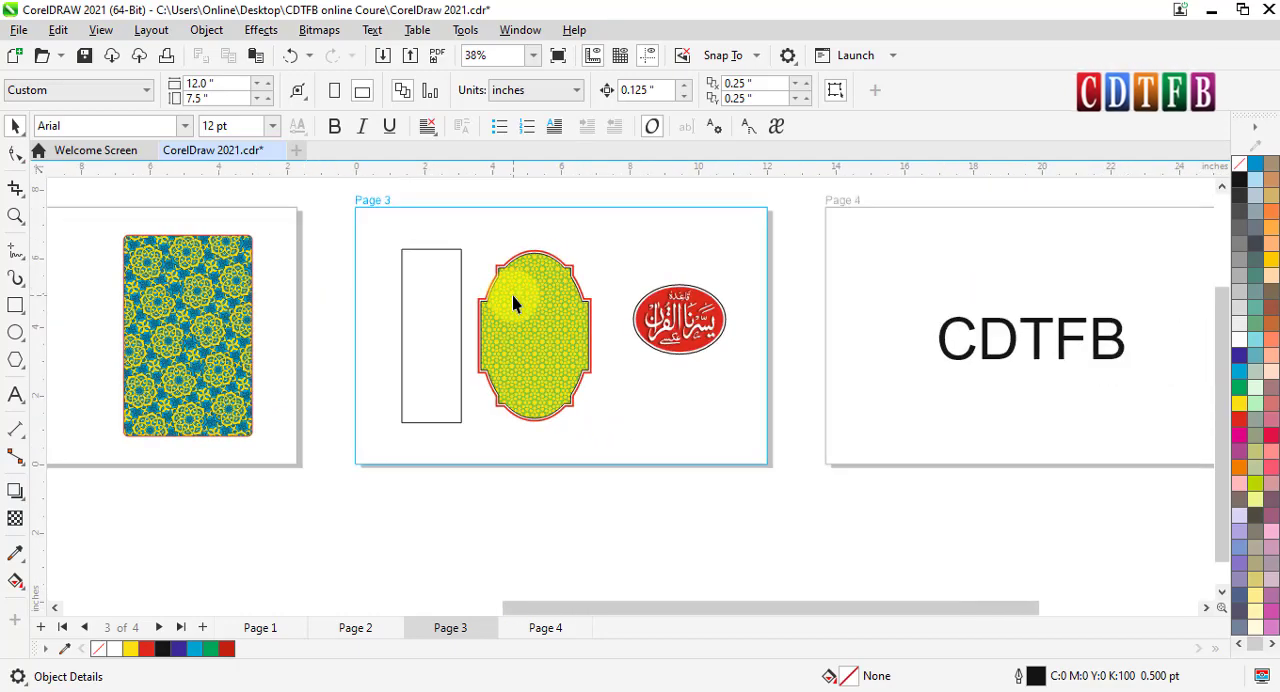
{"action": "left_click_drag", "start_coordinate": [894, 608], "coordinate": [705, 602]}
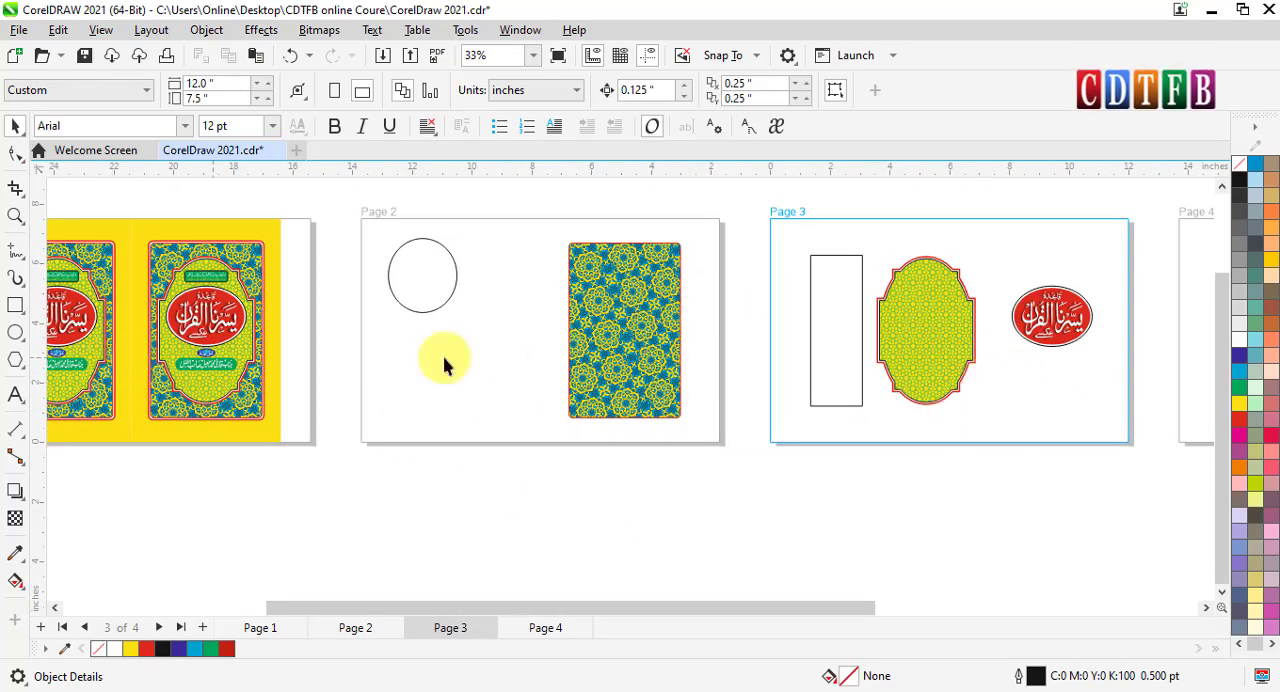
- Turn off Multipage View and look through pages 3, 4 and 2 one at a time
{"action": "left_click", "coordinate": [113, 33]}
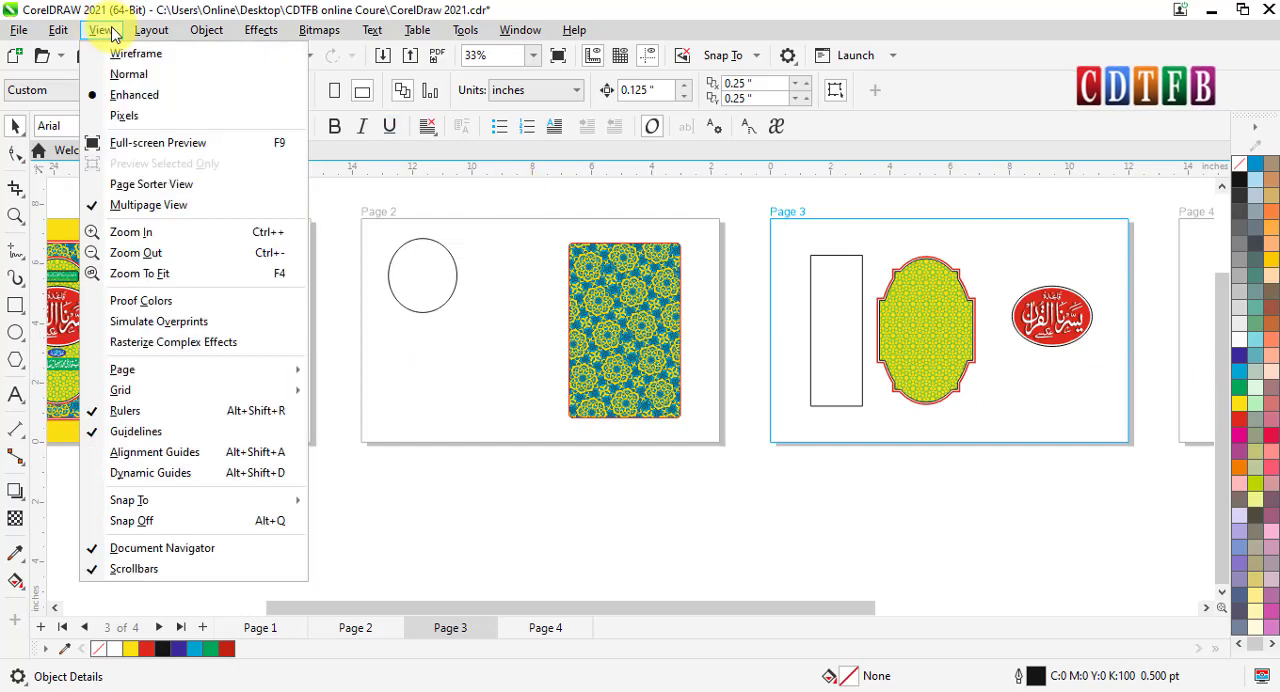
{"action": "left_click", "coordinate": [117, 207]}
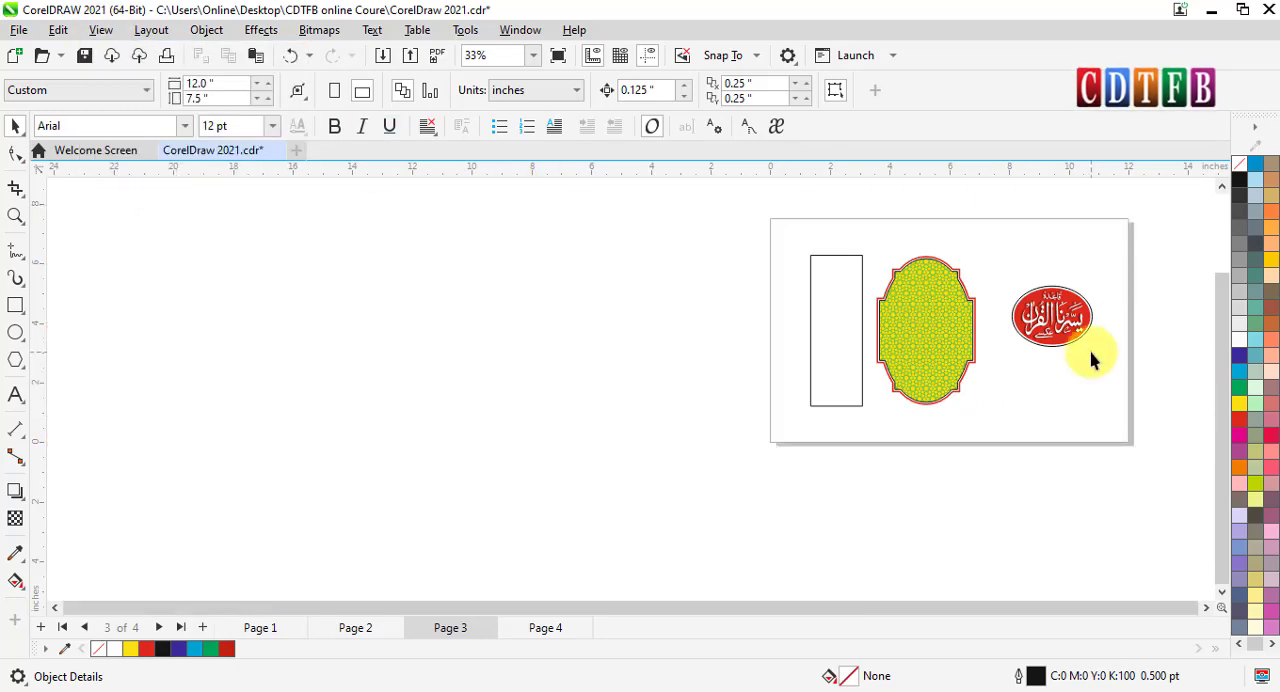
{"action": "scroll", "coordinate": [1090, 360], "scroll_direction": "up", "scroll_amount": 3}
{"action": "scroll", "coordinate": [725, 330], "scroll_direction": "down", "scroll_amount": 2}
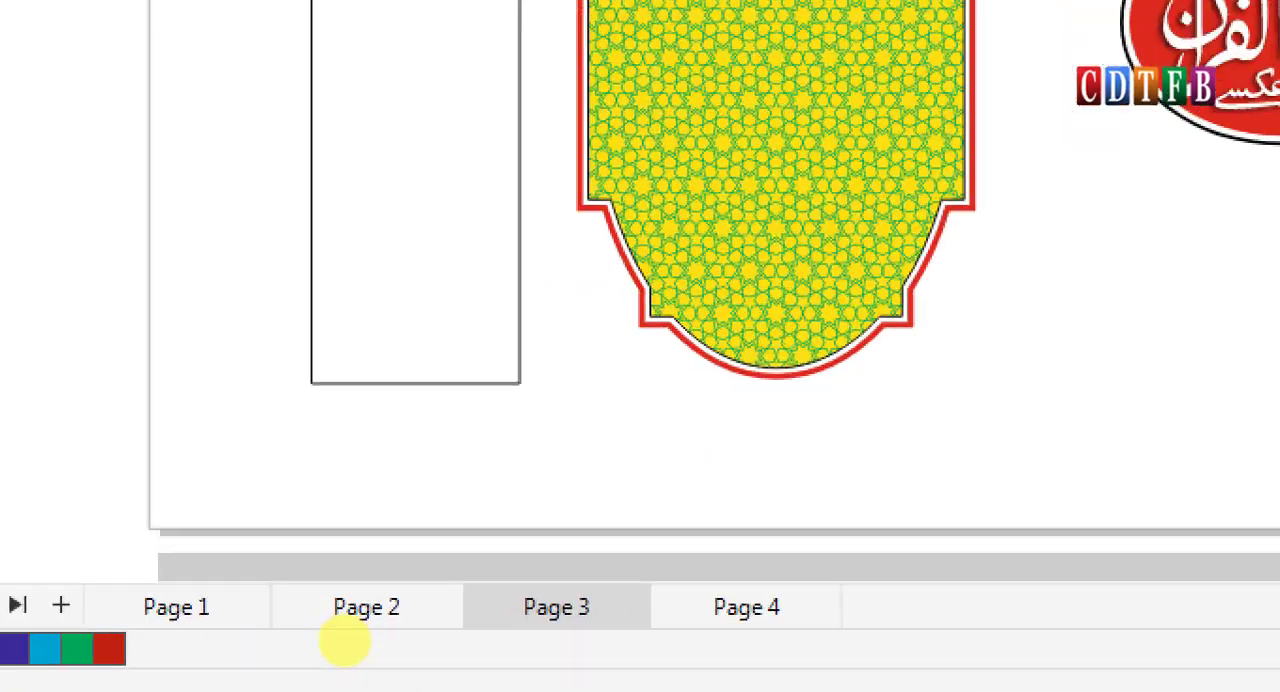
{"action": "left_click_drag", "start_coordinate": [800, 689], "coordinate": [972, 662]}
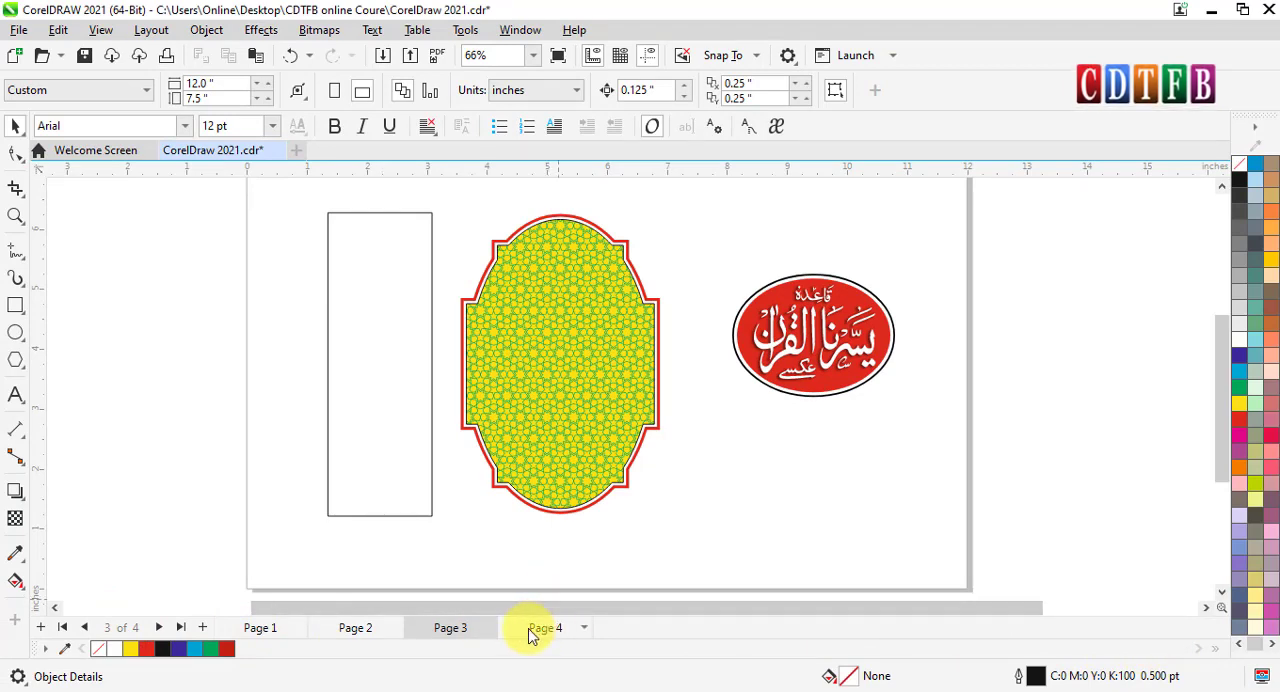
{"action": "right_click", "coordinate": [580, 627]}
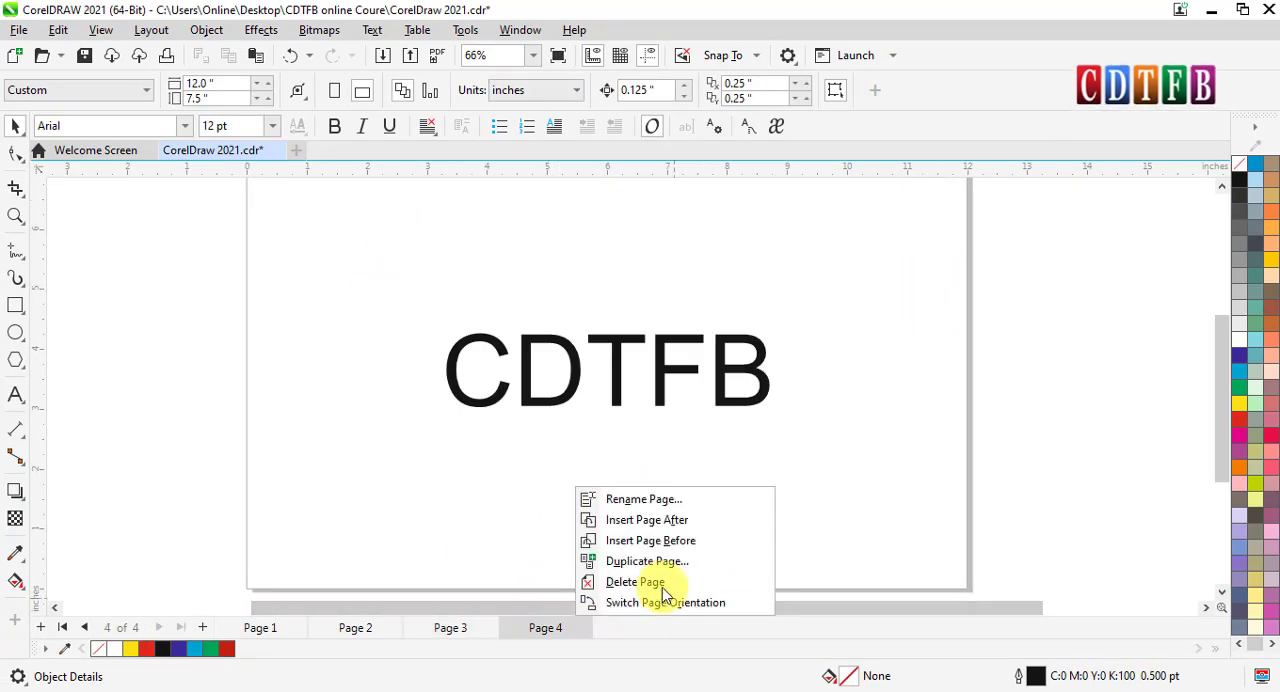
{"action": "left_click", "coordinate": [443, 630]}
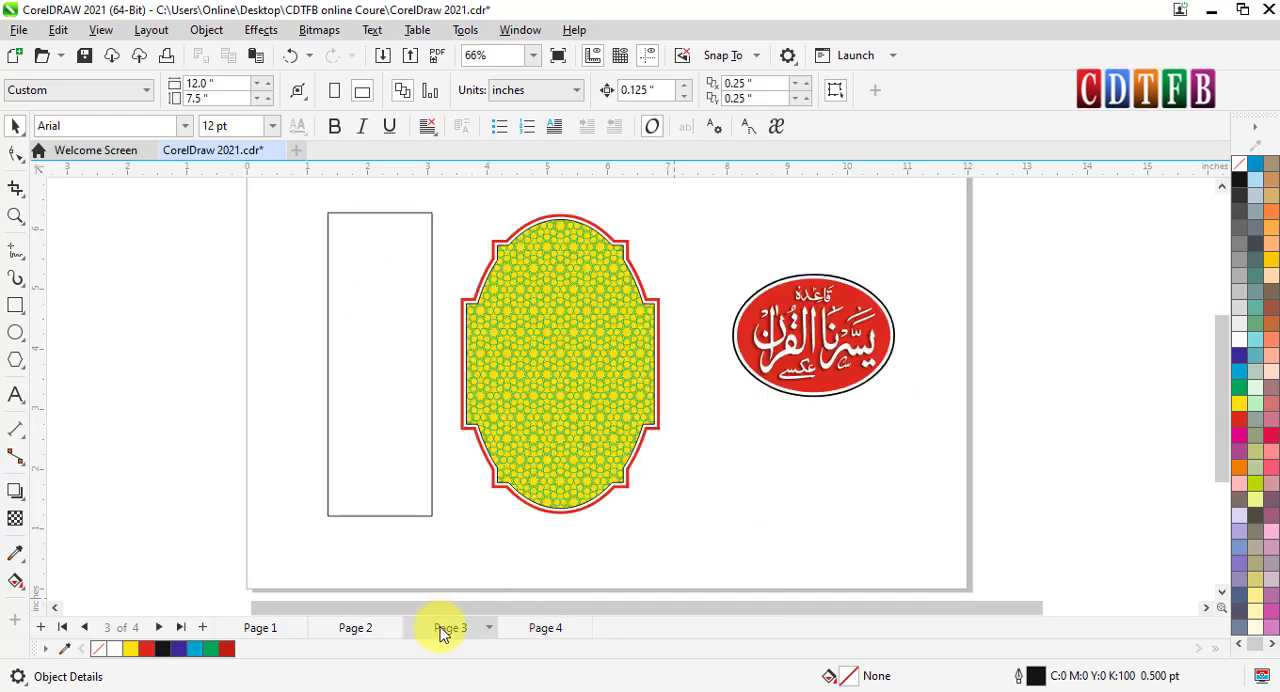
{"action": "left_click", "coordinate": [352, 632]}
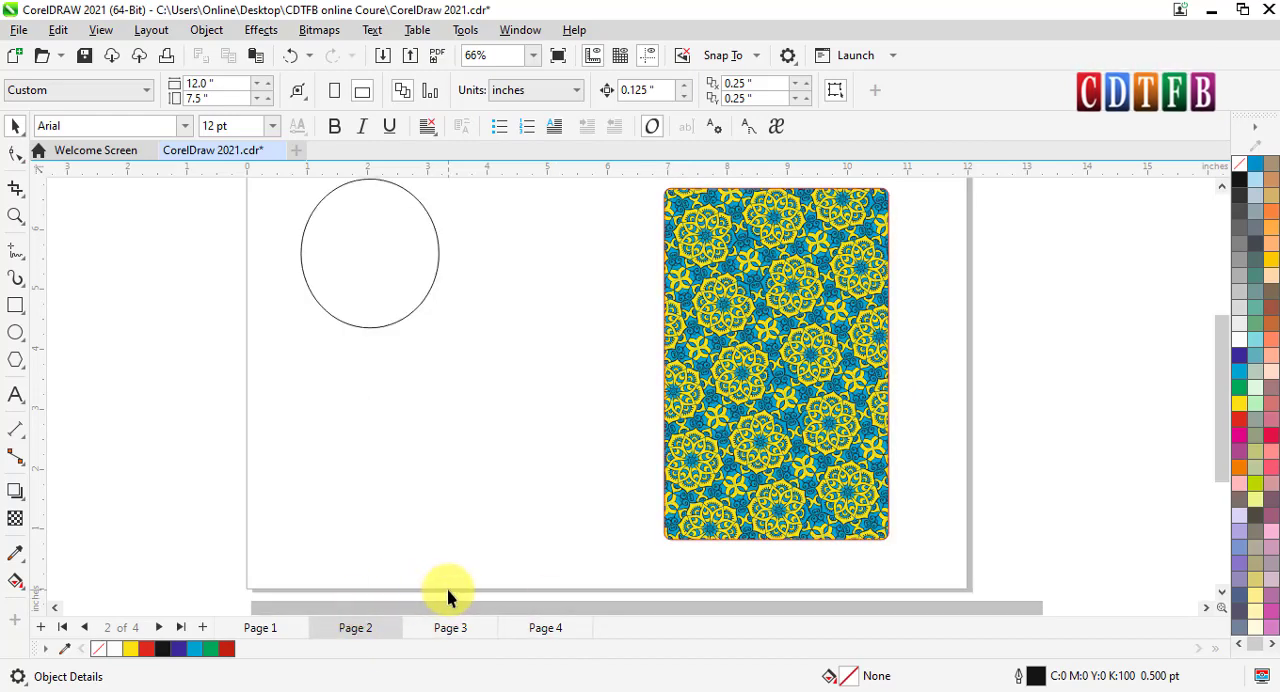
- Turn Multipage View back on and show the pages side by side
{"action": "left_click", "coordinate": [100, 31]}
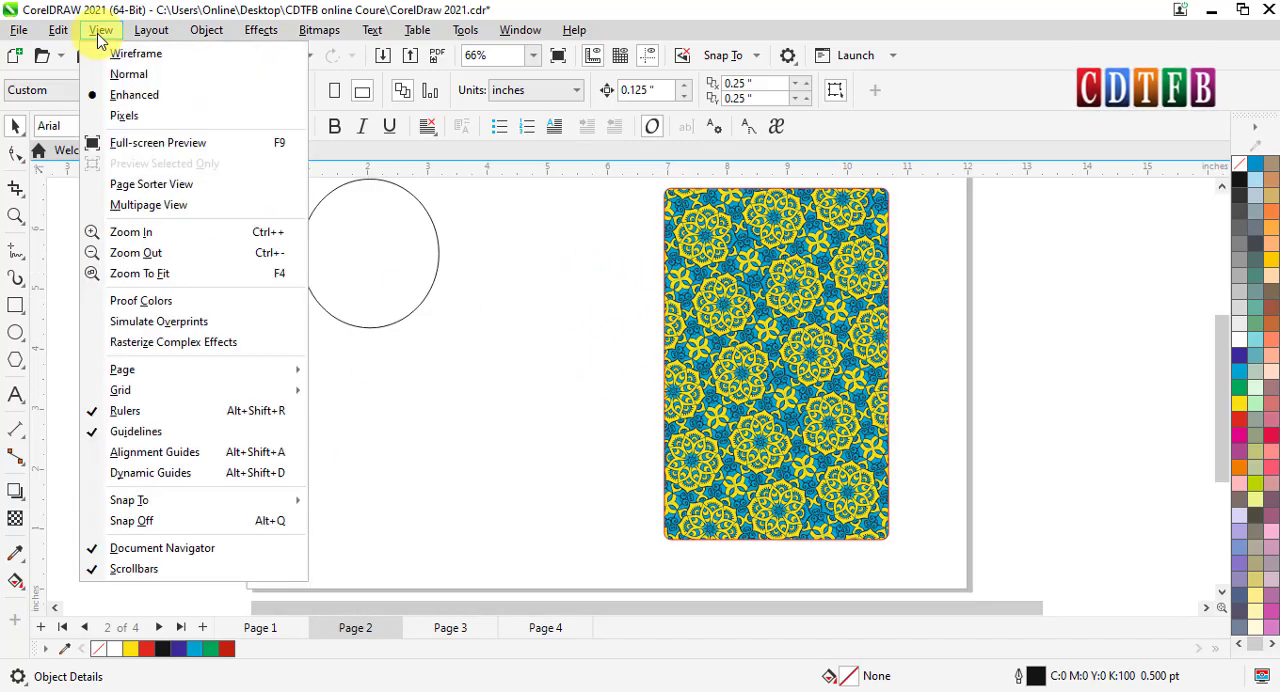
{"action": "left_click", "coordinate": [157, 210]}
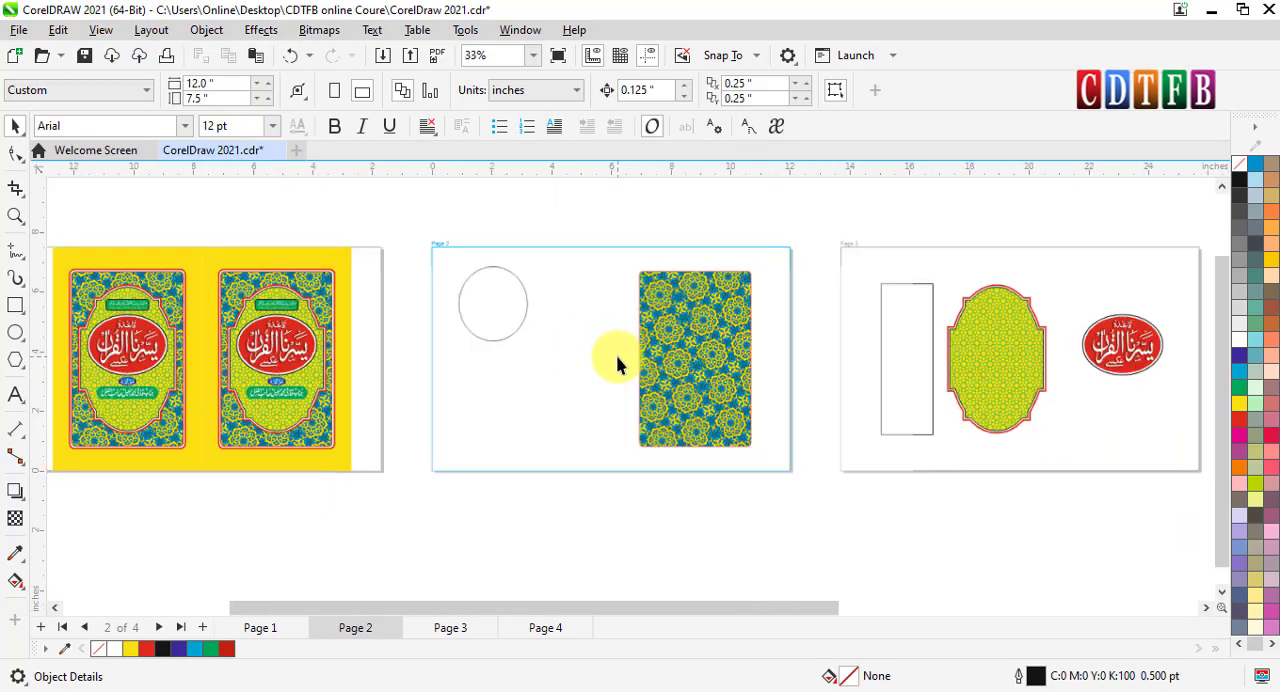
{"action": "scroll", "coordinate": [617, 366], "scroll_direction": "down", "scroll_amount": 1}
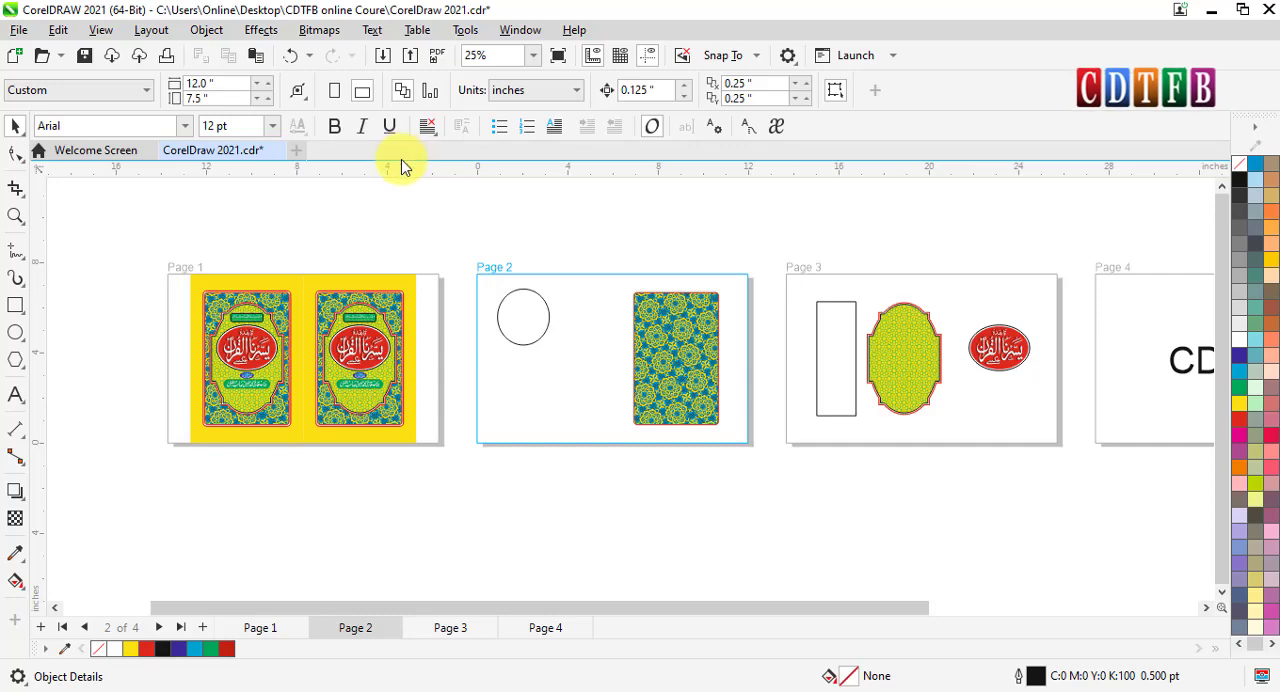
- Make page 1 active, look over all the pages in Page Sorter View, and return to the Multipage View display
{"action": "left_click", "coordinate": [332, 350]}
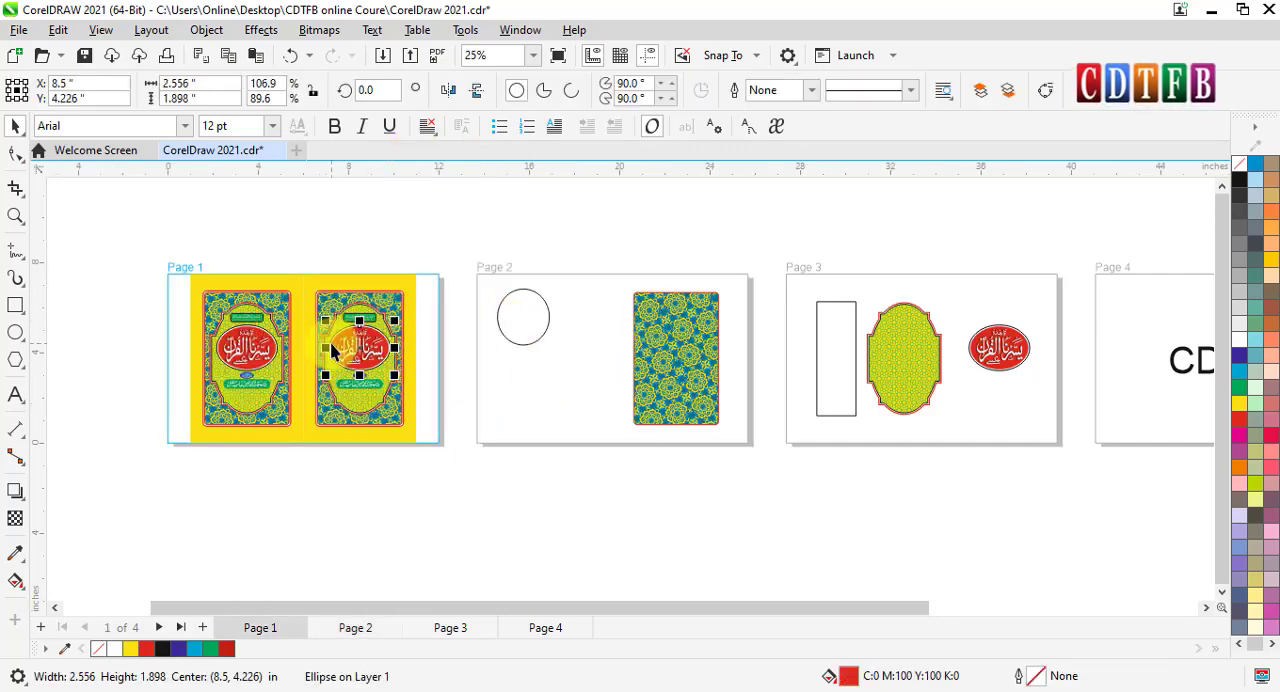
{"action": "left_click", "coordinate": [101, 29]}
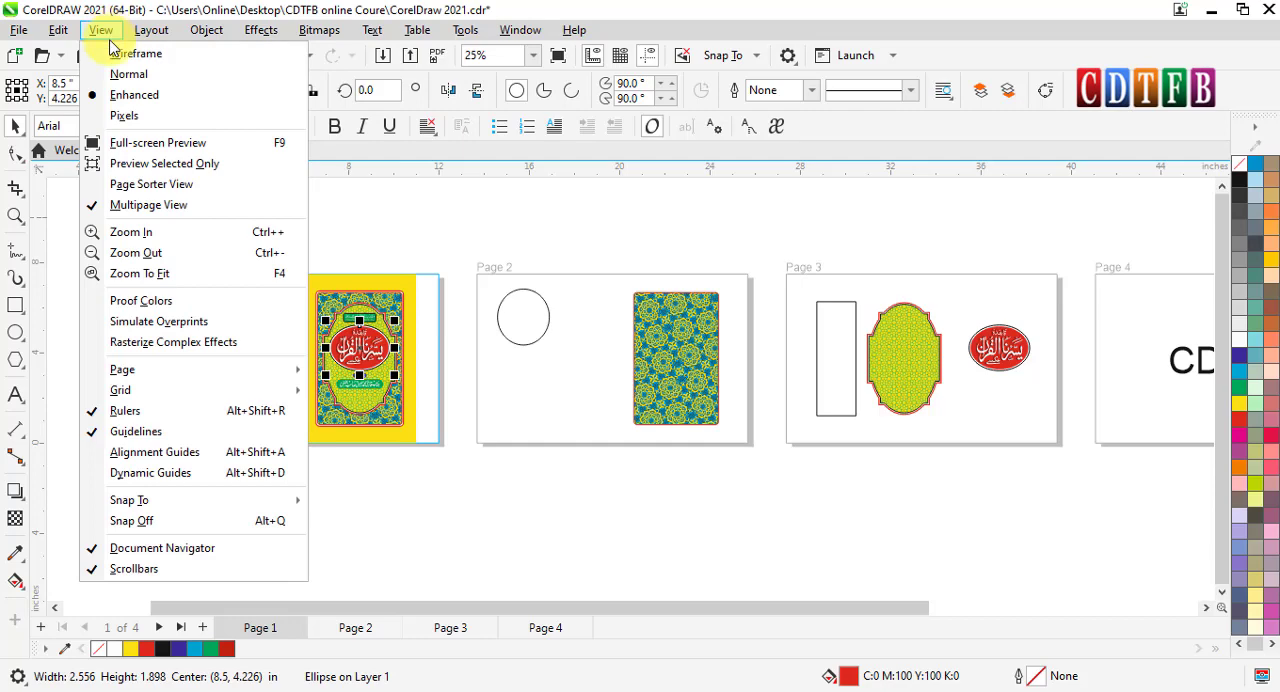
{"action": "left_click", "coordinate": [140, 186]}
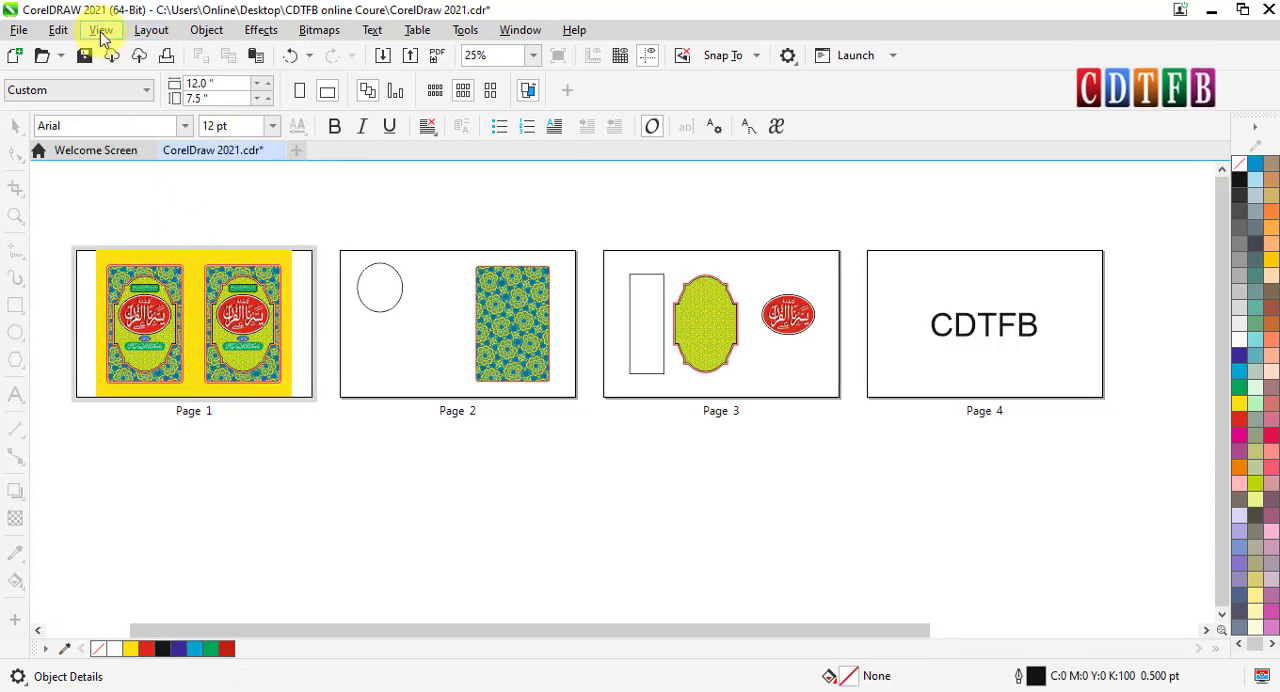
{"action": "left_click", "coordinate": [101, 30]}
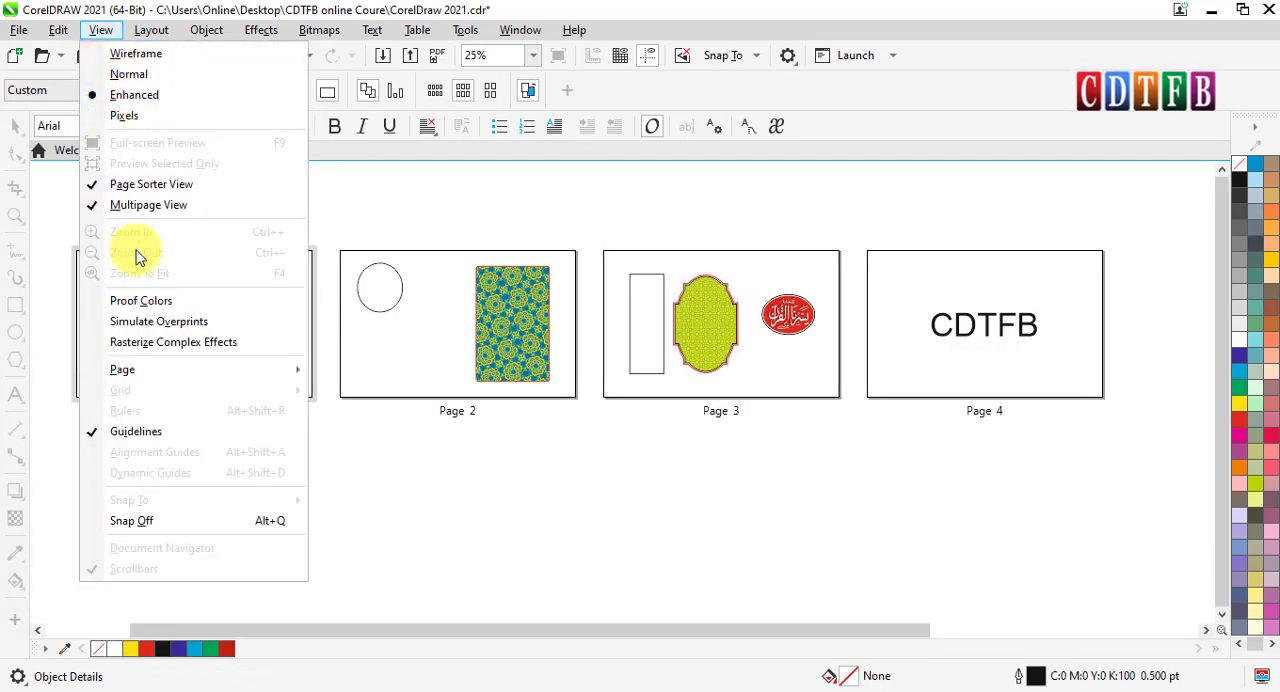
{"action": "left_click", "coordinate": [129, 186]}
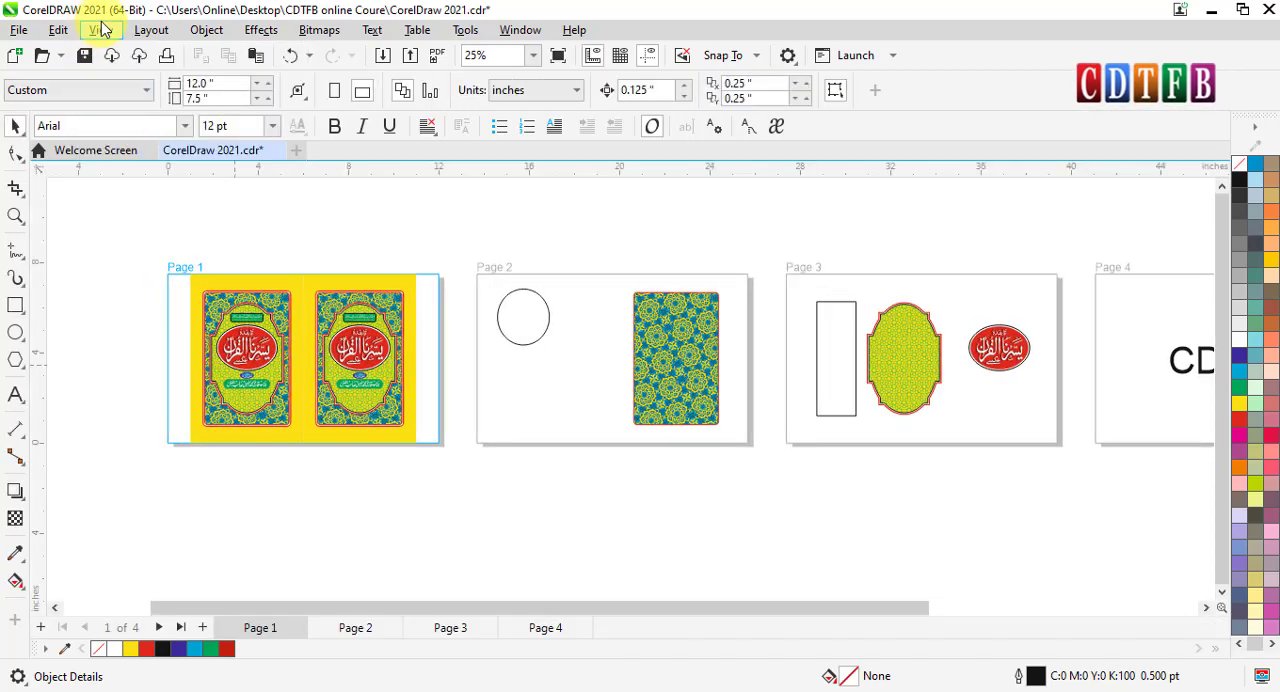
- Turn off Multipage View and zoom to fit page 1's two covers in the drawing window
{"action": "left_click", "coordinate": [101, 30]}
{"action": "left_click", "coordinate": [134, 203]}
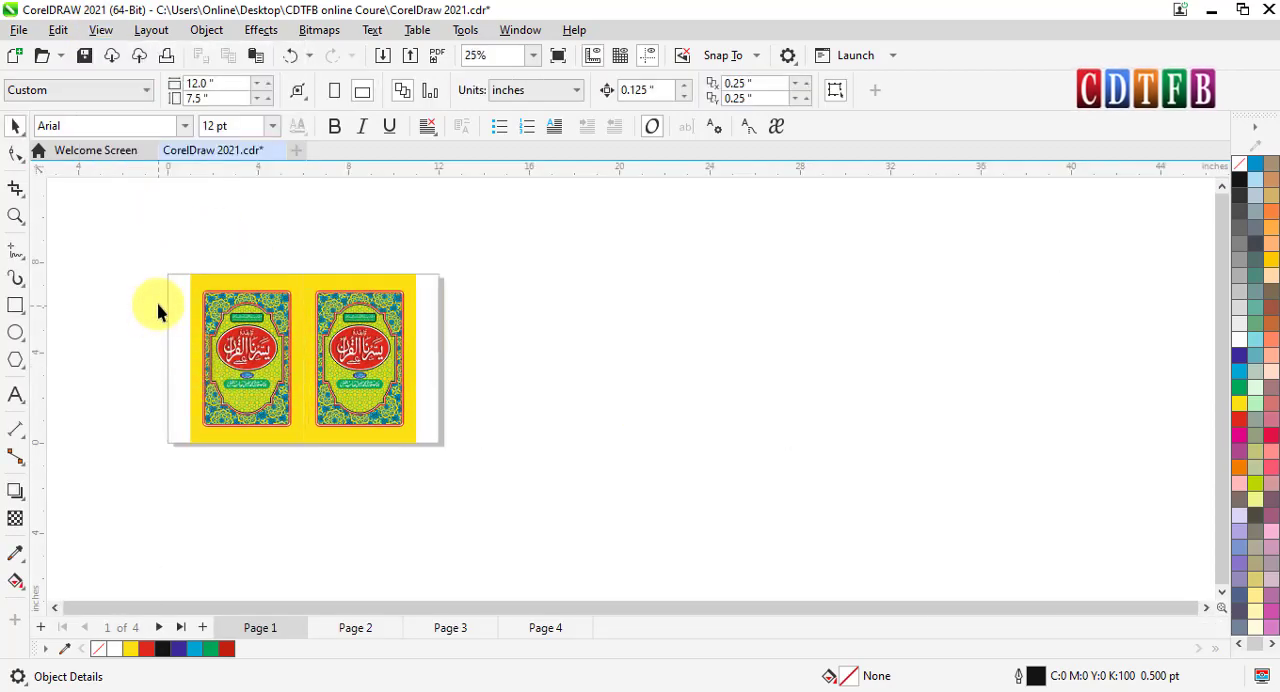
{"action": "scroll", "coordinate": [157, 311], "scroll_direction": "up", "scroll_amount": 1}
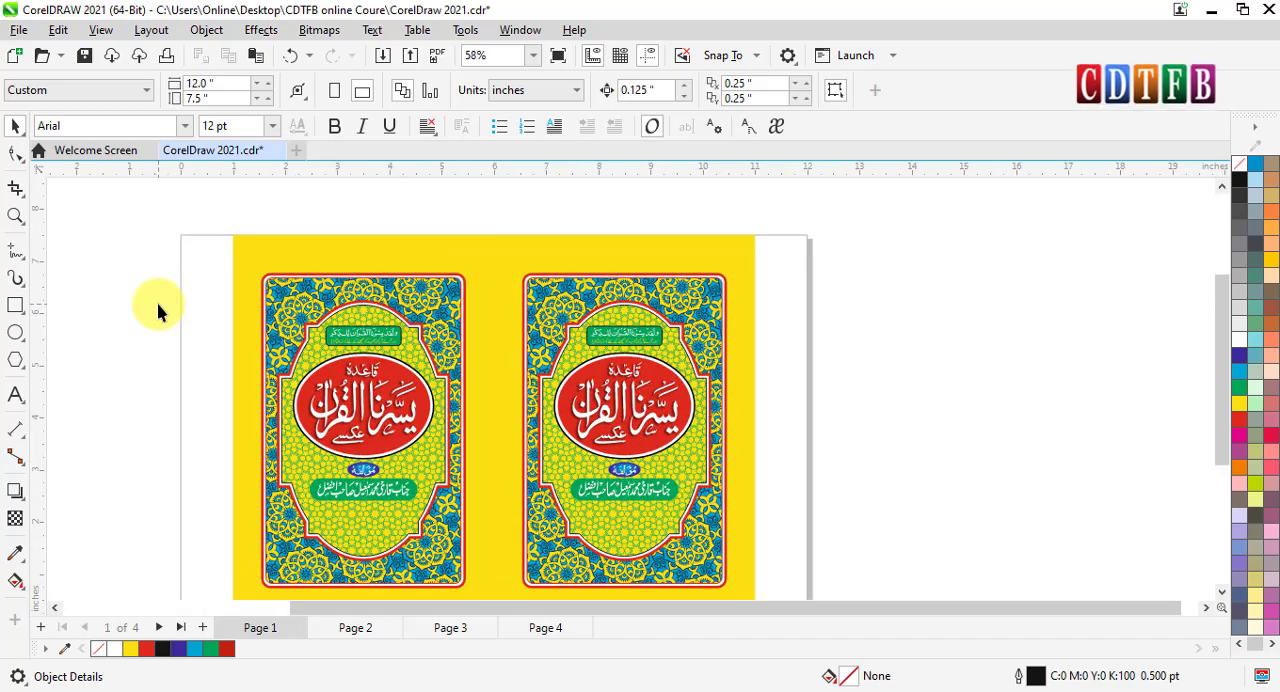
{"action": "key", "text": "F4"}
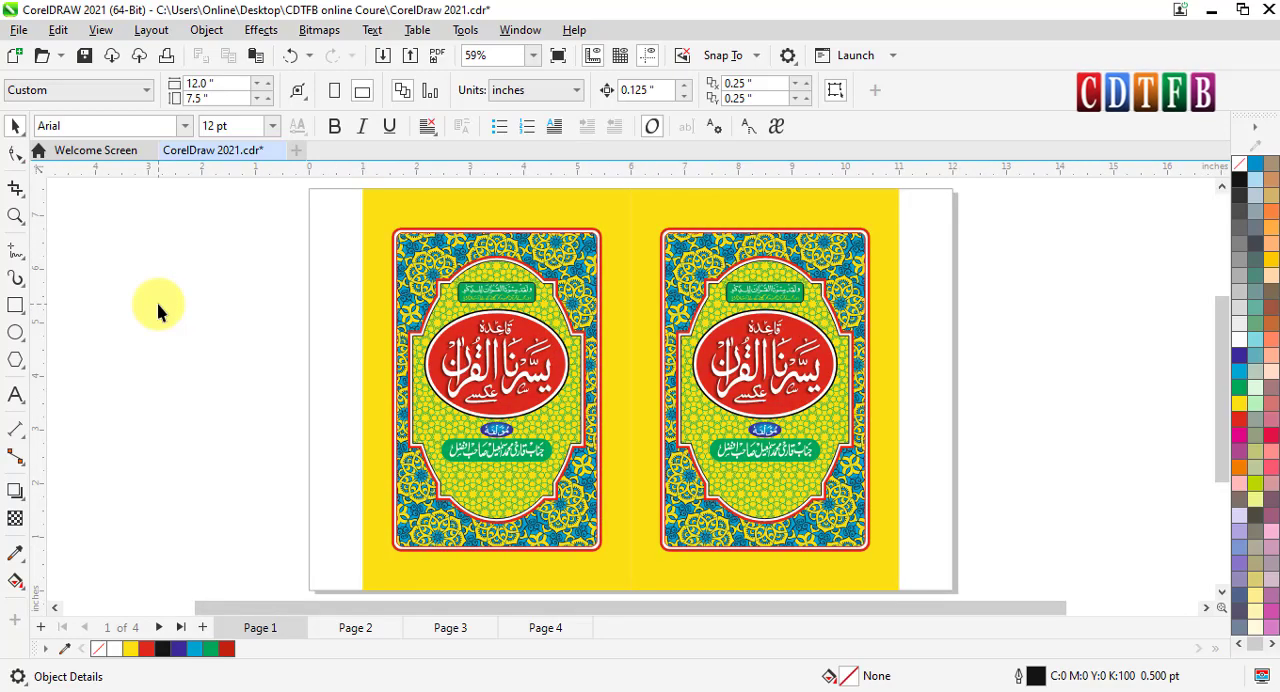